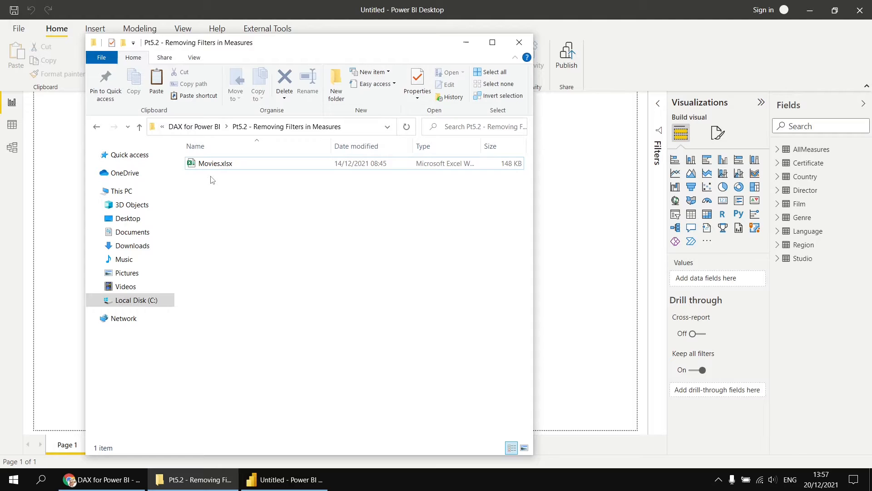
- Examine the relationships between the tables in the data model and return to the report page
{"action": "left_click", "coordinate": [65, 151]}
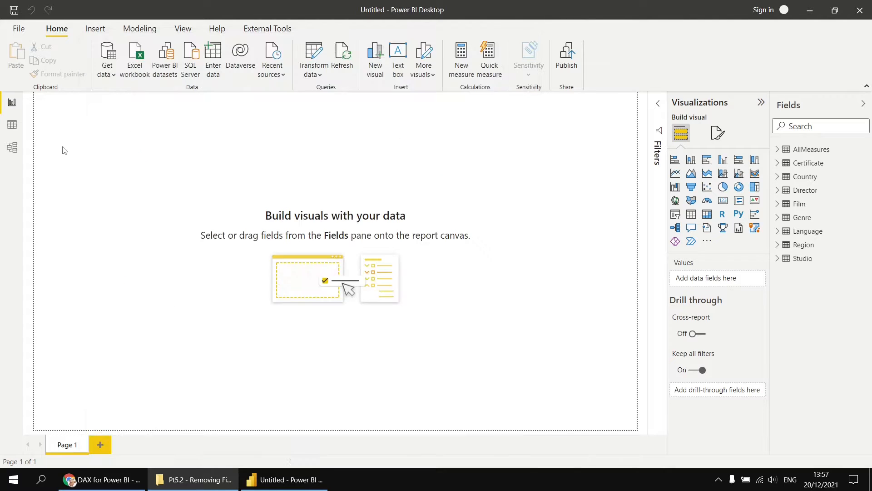
{"action": "left_click", "coordinate": [12, 147]}
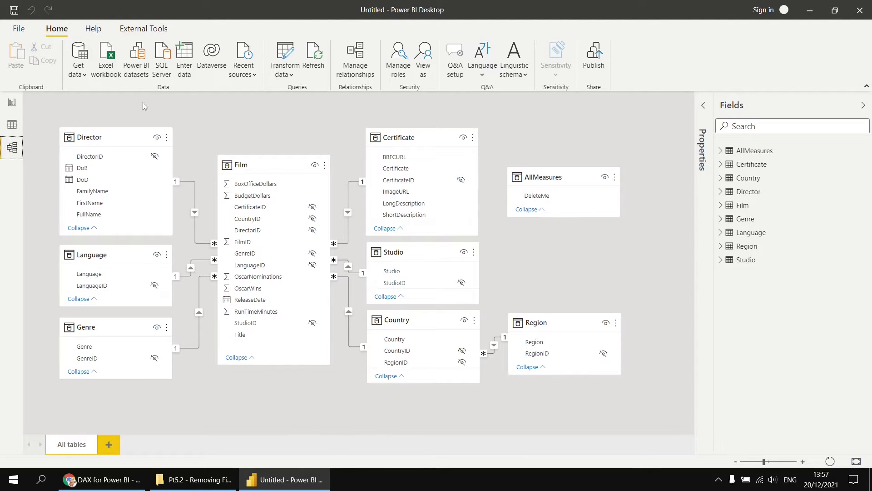
{"action": "left_click", "coordinate": [11, 102]}
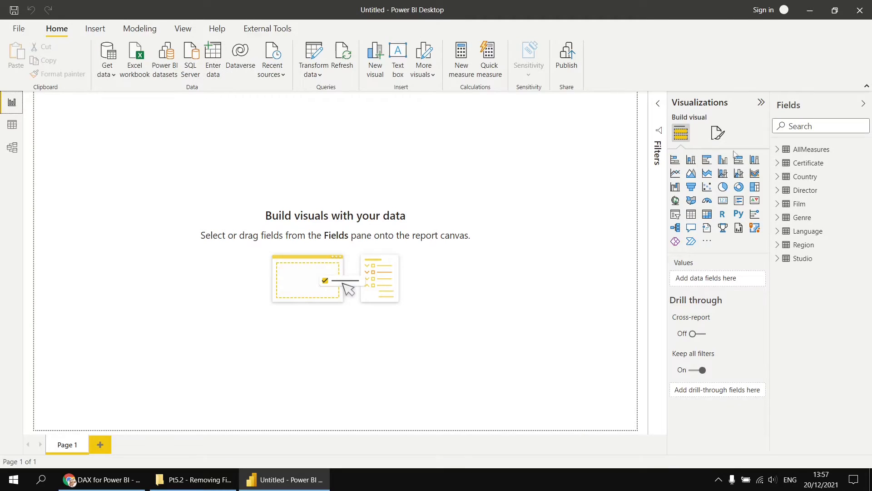
- Create the measure Total Run Time = SUM(Film[RunTimeMinutes]) in the AllMeasures table
{"action": "right_click", "coordinate": [790, 153]}
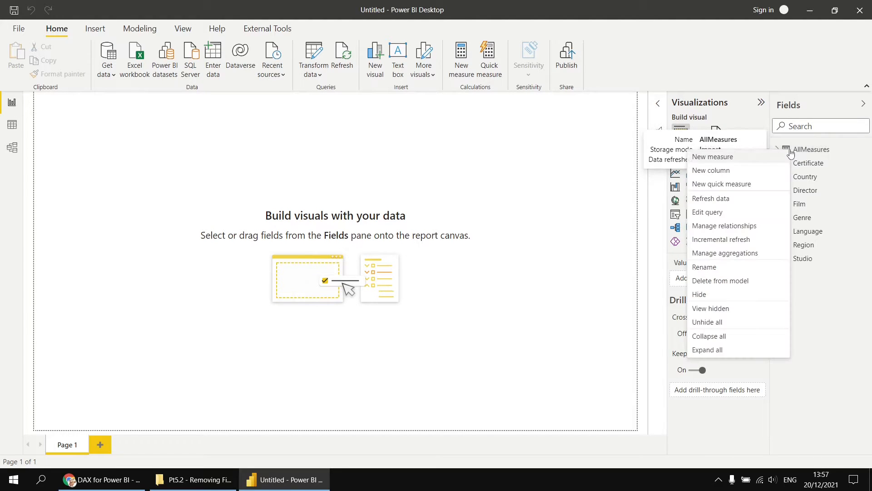
{"action": "left_click", "coordinate": [719, 161]}
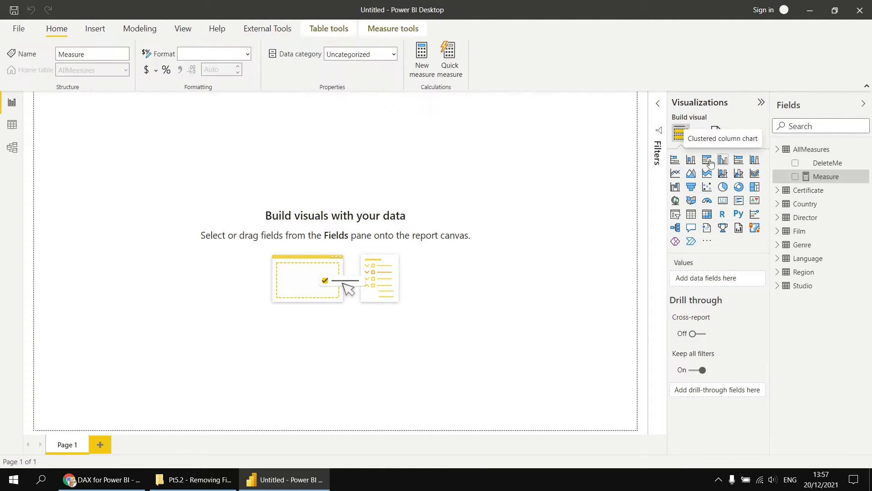
{"action": "scroll", "coordinate": [180, 97], "scroll_direction": "up", "scroll_amount": 4, "text": "ctrl"}
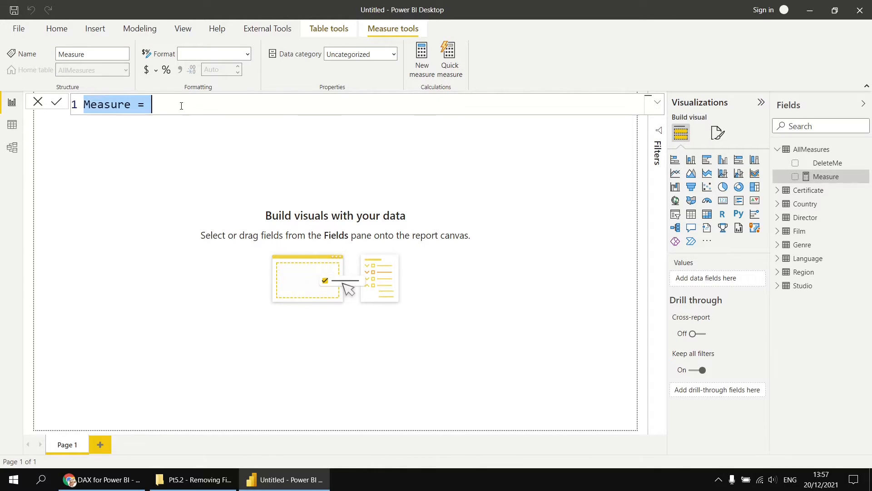
{"action": "type", "text": "Total un"}
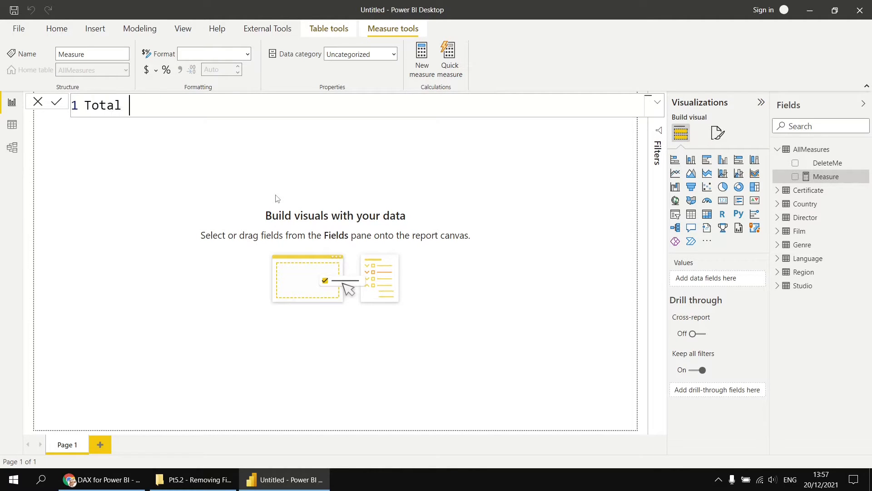
{"action": "key", "text": "BackSpace"}
{"action": "key", "text": "BackSpace"}
{"action": "key", "text": "BackSpace"}
{"action": "type", "text": "Run Time = su"}
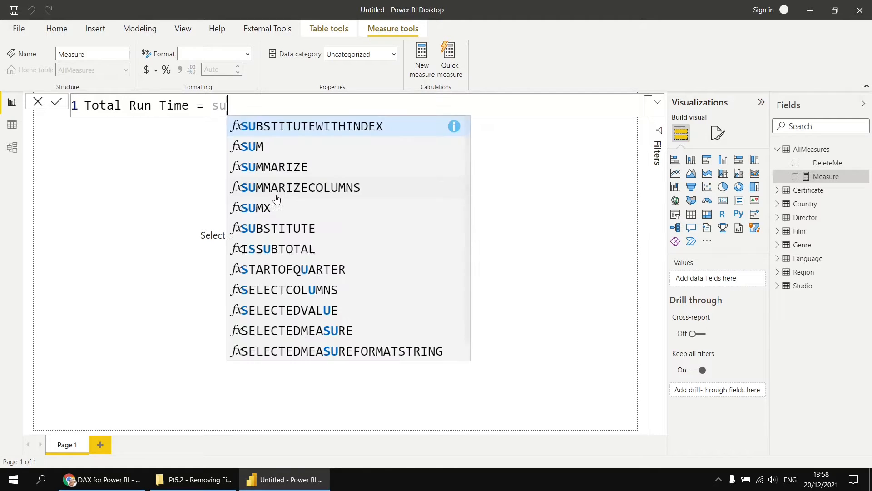
{"action": "type", "text": "m(runtim"}
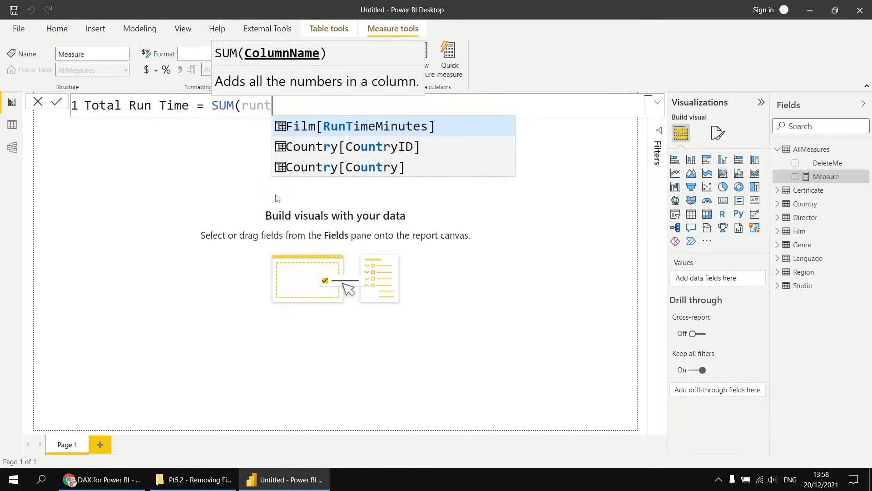
{"action": "key", "text": "Tab"}
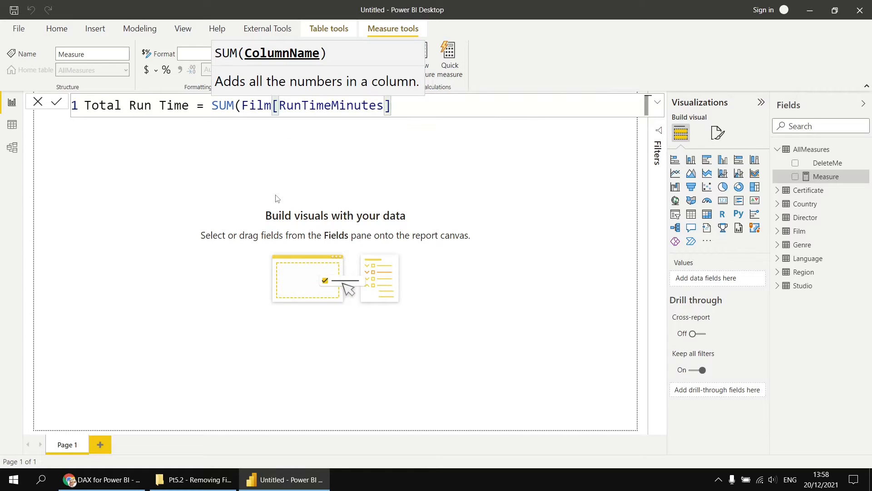
{"action": "type", "text": ")"}
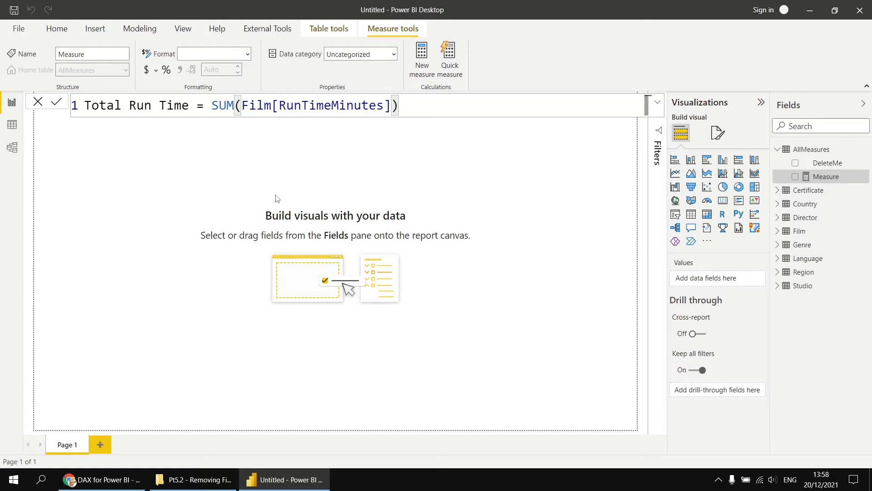
{"action": "key", "text": "Return"}
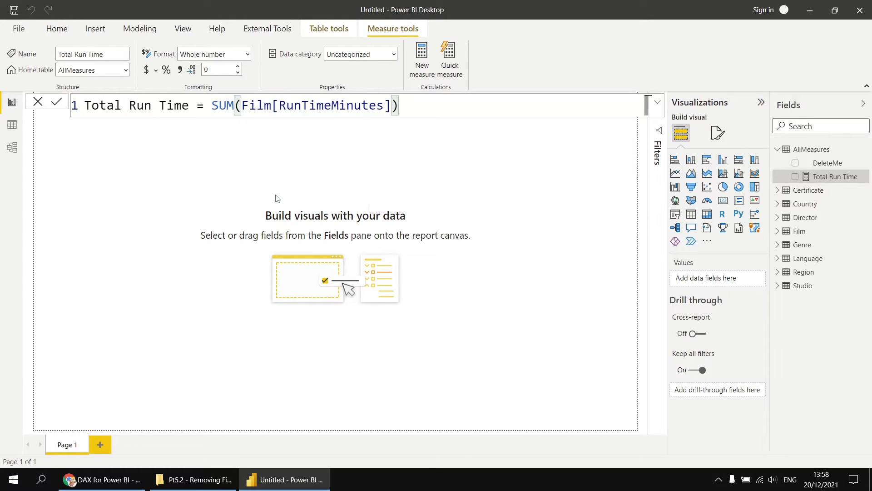
- Delete the DeleteMe column from the AllMeasures table
{"action": "right_click", "coordinate": [823, 164]}
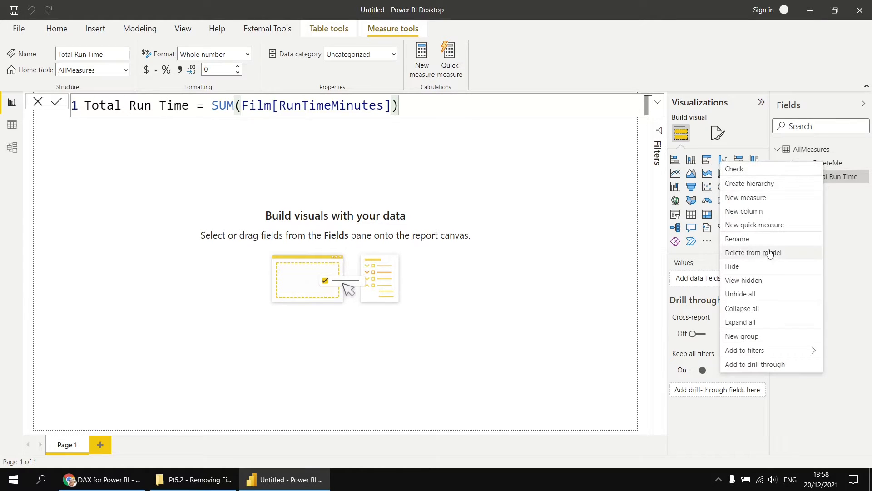
{"action": "left_click", "coordinate": [769, 253]}
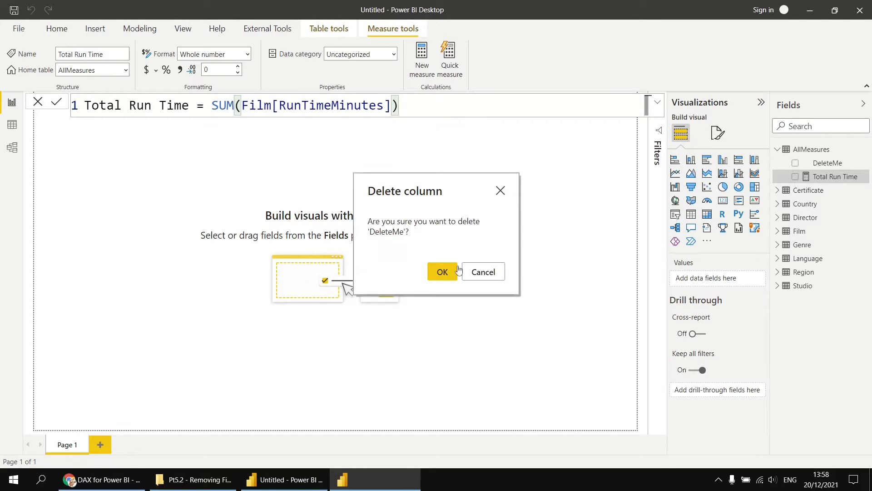
{"action": "left_click", "coordinate": [441, 271]}
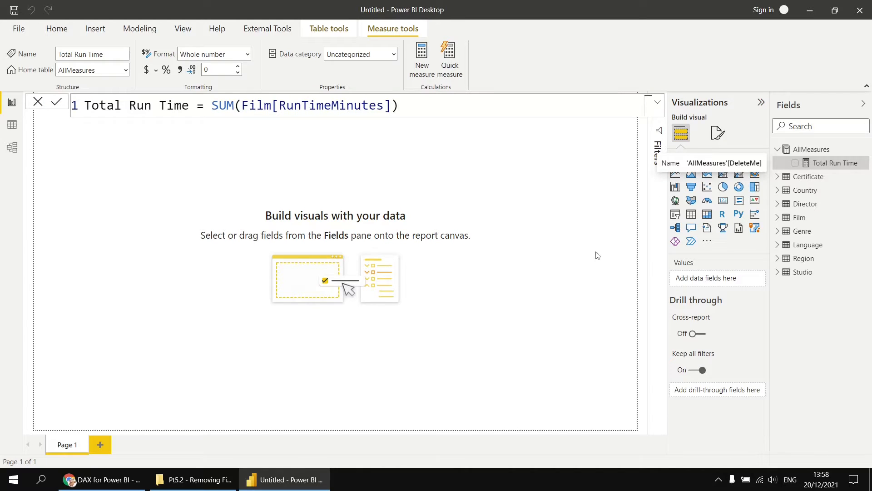
- Add a card visual to the report page showing the Total Run Time measure
{"action": "left_click", "coordinate": [724, 203]}
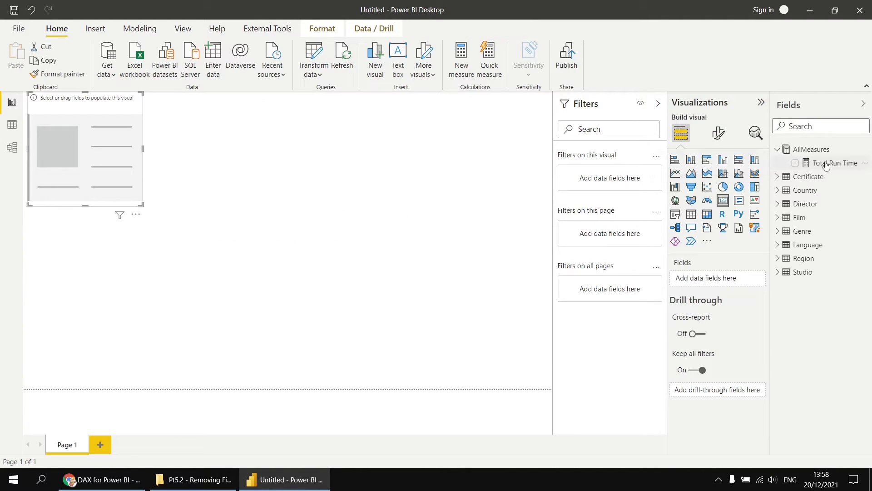
{"action": "left_click_drag", "start_coordinate": [828, 164], "coordinate": [75, 147]}
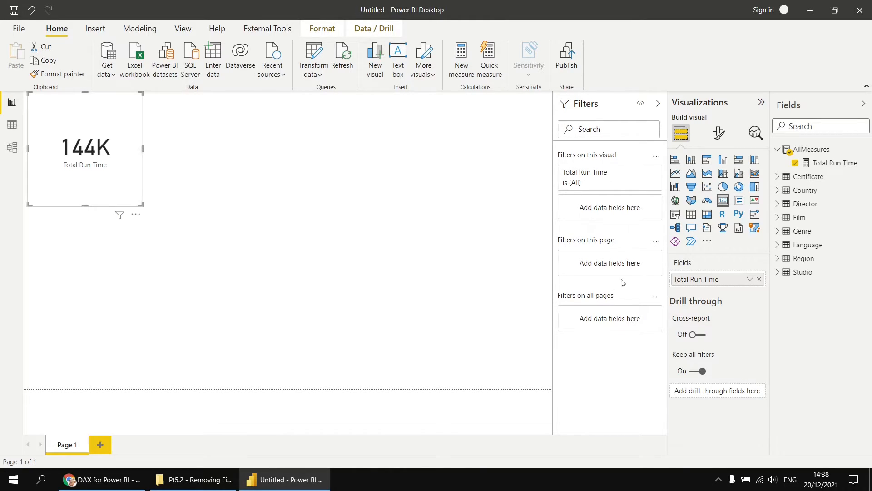
- Add the Certificate field of the Certificate table as a page-level filter
{"action": "left_click_drag", "start_coordinate": [571, 274], "coordinate": [611, 290]}
{"action": "left_click", "coordinate": [777, 177]}
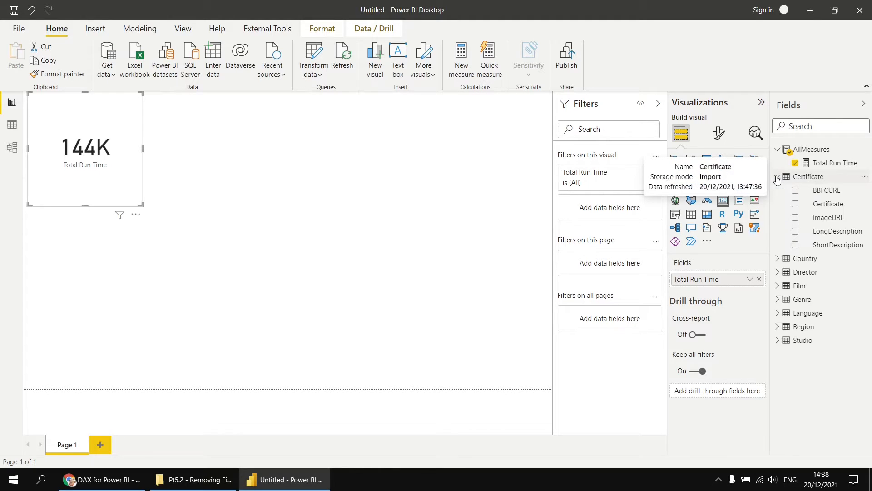
{"action": "left_click_drag", "start_coordinate": [829, 208], "coordinate": [605, 264]}
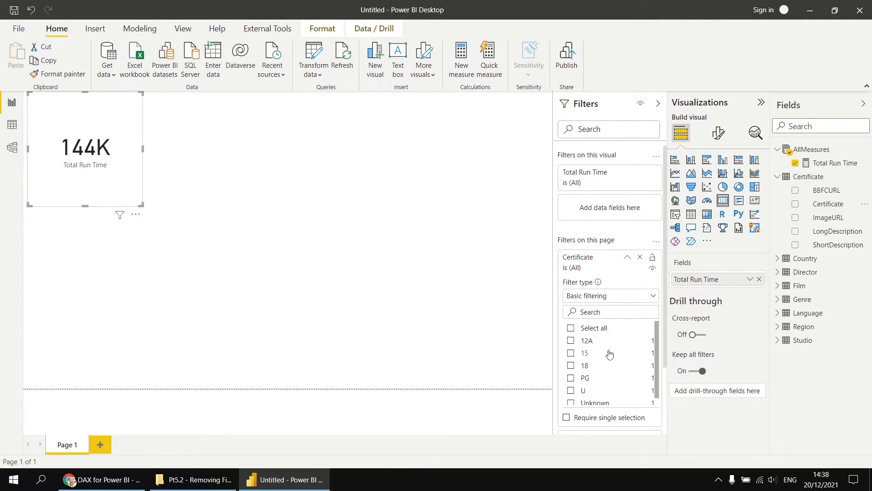
- Try the page's Certificate filter with 15, 18, PG and U selected, and clear the selection
{"action": "left_click", "coordinate": [571, 354]}
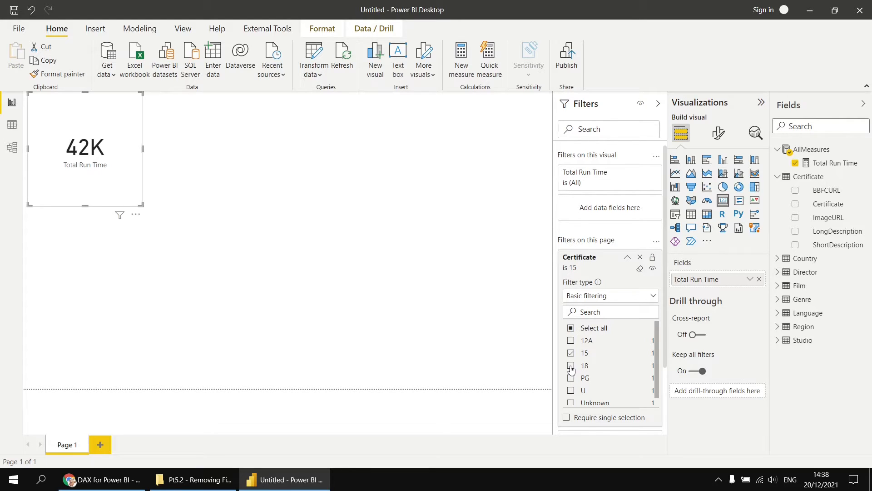
{"action": "left_click", "coordinate": [571, 366]}
{"action": "left_click", "coordinate": [571, 378]}
{"action": "left_click", "coordinate": [571, 392]}
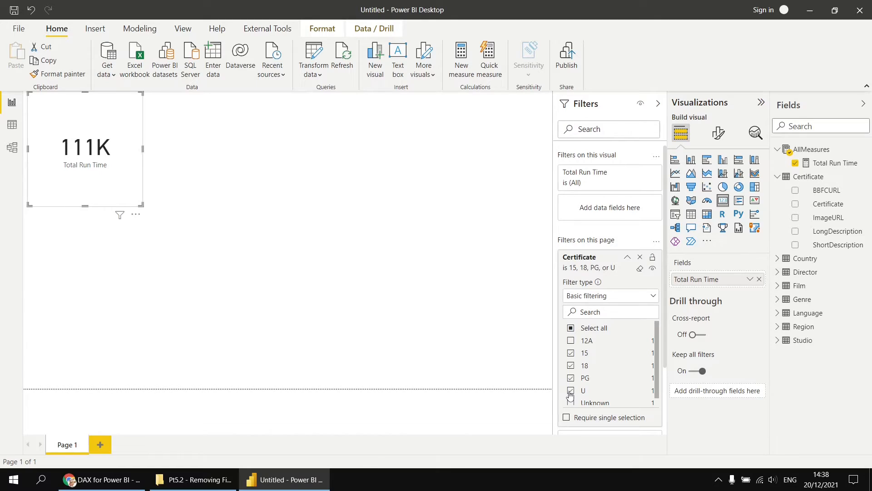
{"action": "left_click", "coordinate": [641, 271]}
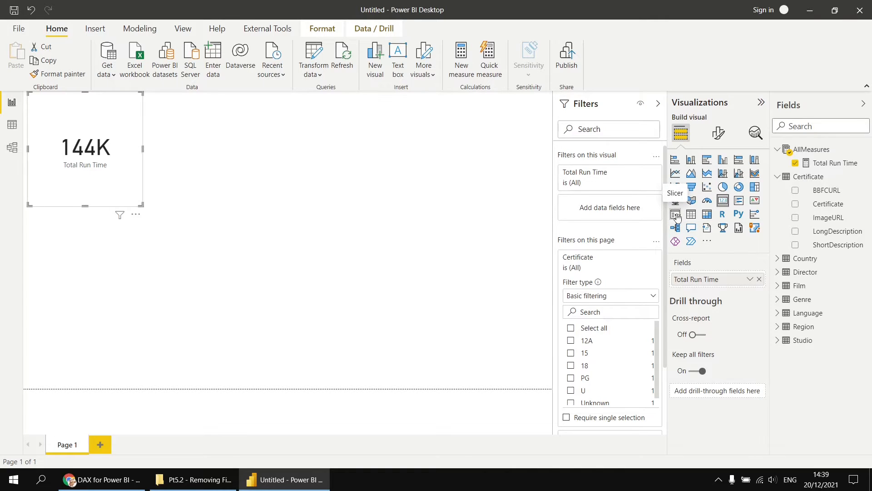
- Add a Country slicer below the card and extend its height to the lower edge of the page
{"action": "left_click", "coordinate": [103, 266]}
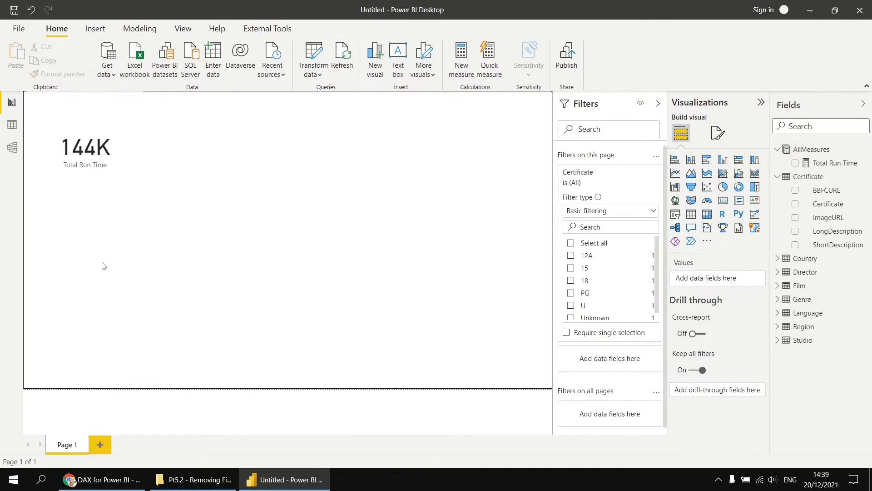
{"action": "left_click", "coordinate": [675, 214]}
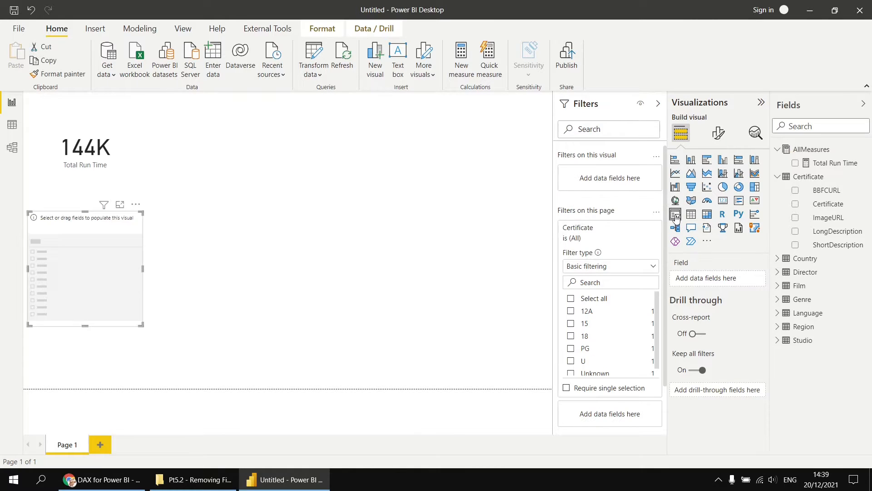
{"action": "left_click", "coordinate": [786, 259]}
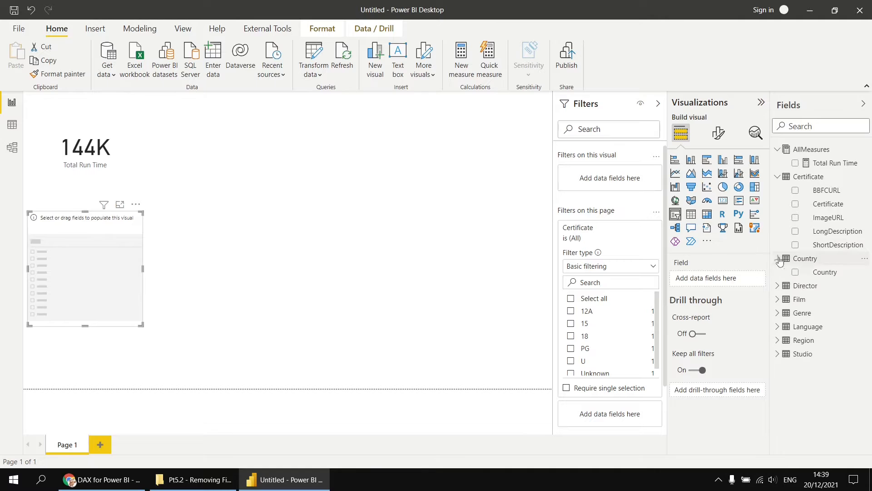
{"action": "left_click_drag", "start_coordinate": [832, 275], "coordinate": [724, 278]}
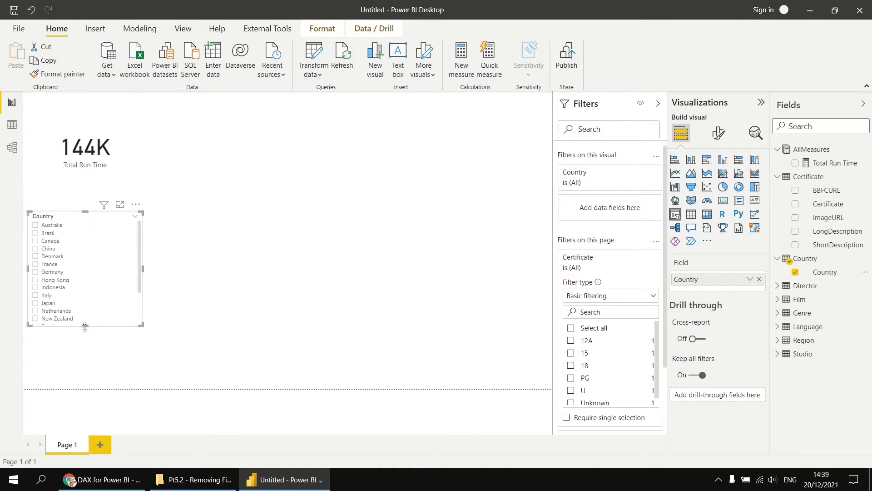
{"action": "left_click_drag", "start_coordinate": [85, 326], "coordinate": [81, 394]}
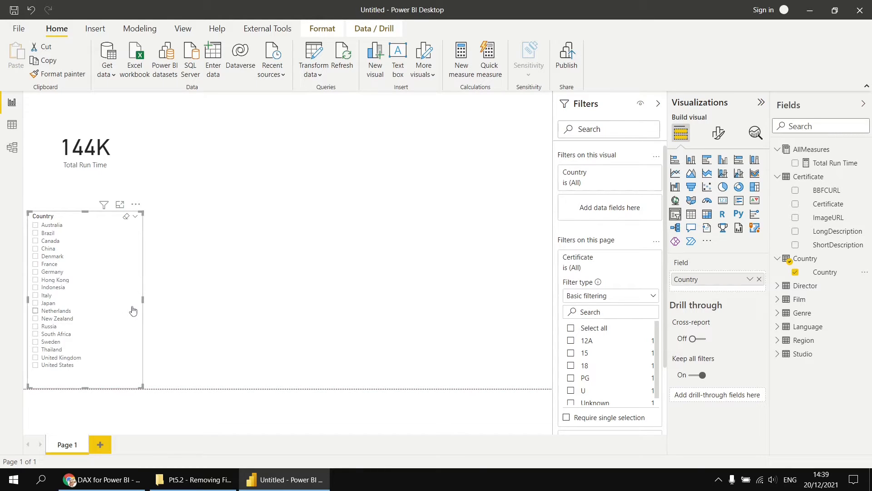
- Try the Country slicer with Australia, Germany, Hong Kong, Japan, Netherlands and New Zealand selected, and clear all its selections
{"action": "left_click", "coordinate": [36, 226]}
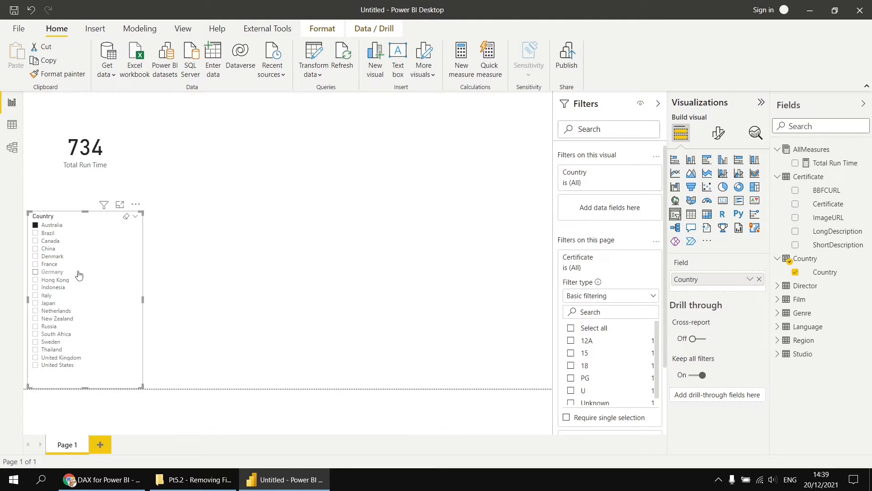
{"action": "left_click", "coordinate": [36, 272], "text": "ctrl"}
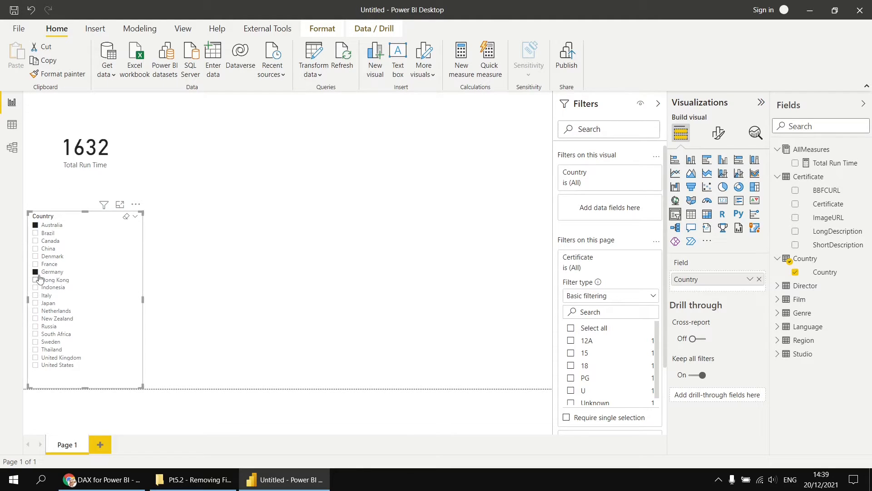
{"action": "left_click", "coordinate": [36, 281], "text": "ctrl"}
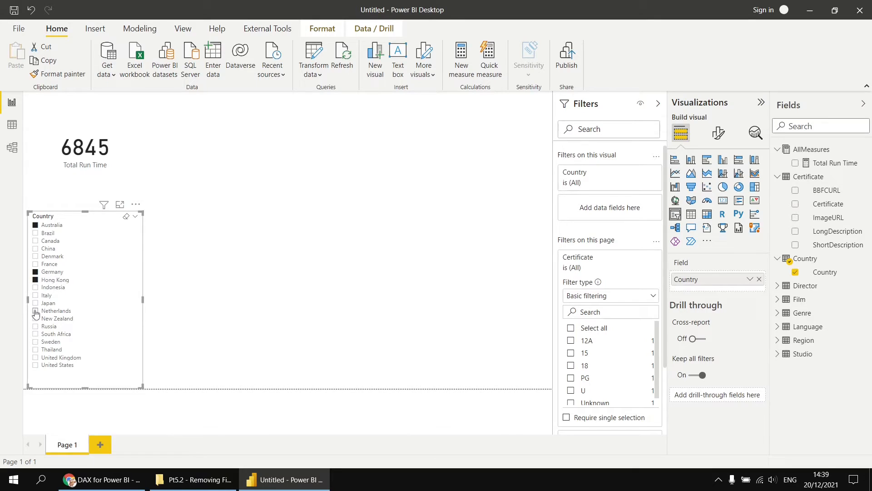
{"action": "left_click", "coordinate": [36, 303], "text": "ctrl"}
{"action": "left_click", "coordinate": [36, 311], "text": "ctrl"}
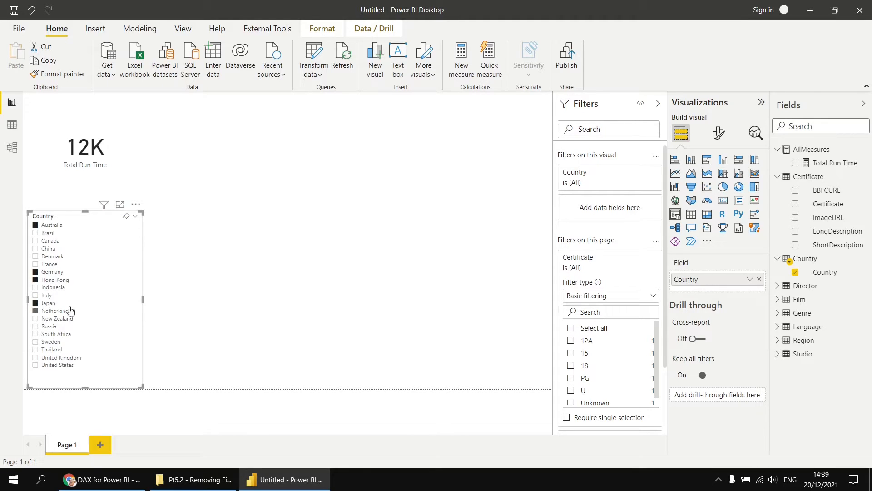
{"action": "left_click", "coordinate": [36, 319], "text": "ctrl"}
{"action": "left_click", "coordinate": [126, 216]}
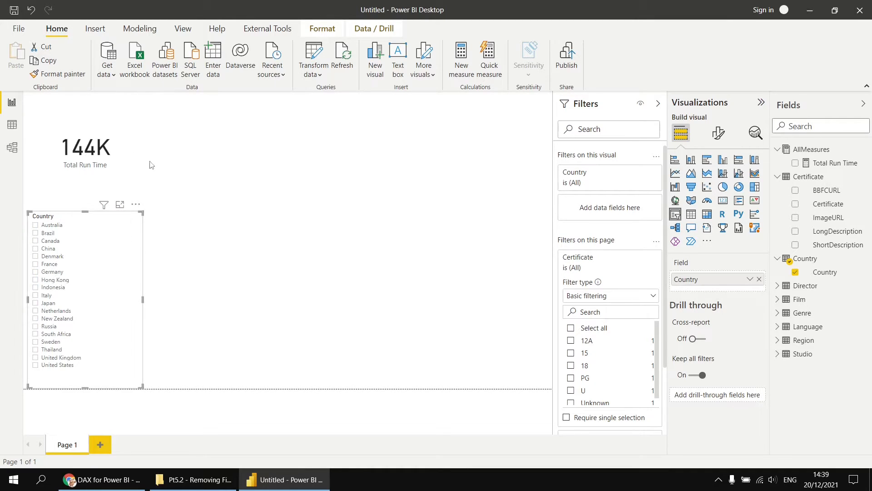
- Add a table visual beside the card and place the Total Run Time measure in it
{"action": "left_click", "coordinate": [249, 196]}
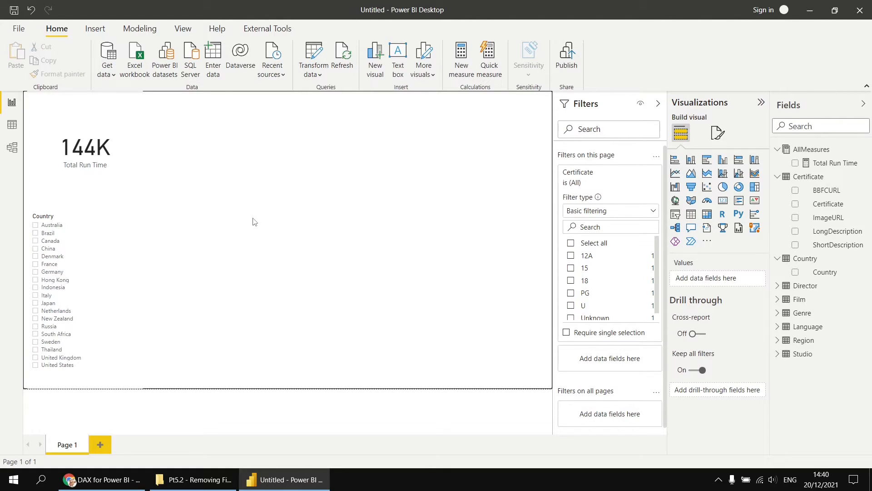
{"action": "left_click", "coordinate": [692, 215]}
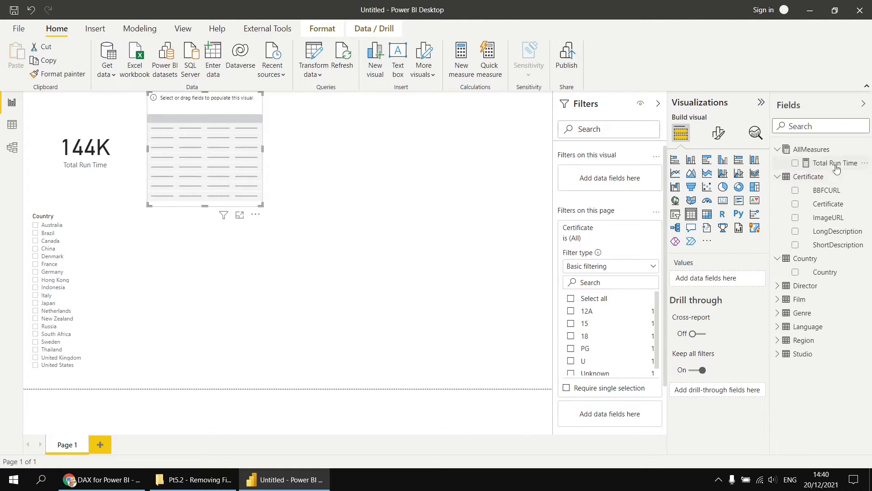
{"action": "left_click_drag", "start_coordinate": [837, 164], "coordinate": [228, 146]}
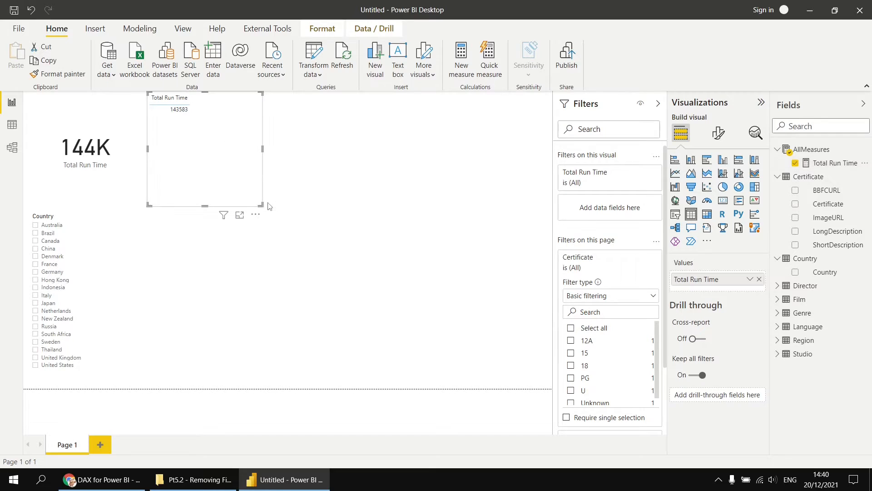
- Enlarge the Total Run Time table to the page's lower edge and set its values' font size to 13 pt
{"action": "left_click_drag", "start_coordinate": [261, 206], "coordinate": [371, 386]}
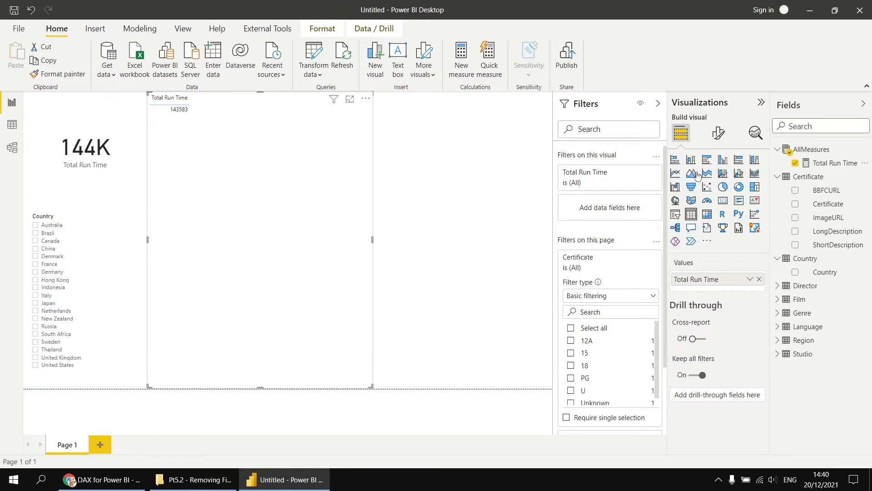
{"action": "left_click", "coordinate": [718, 134]}
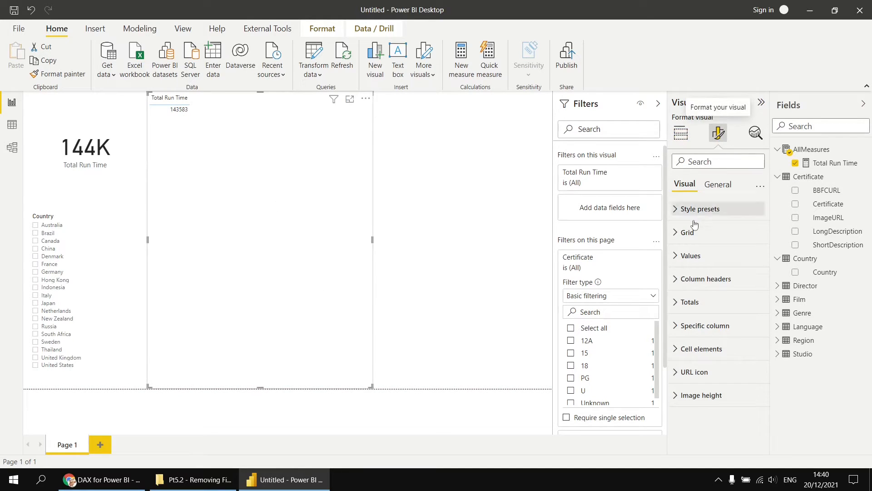
{"action": "left_click", "coordinate": [676, 258]}
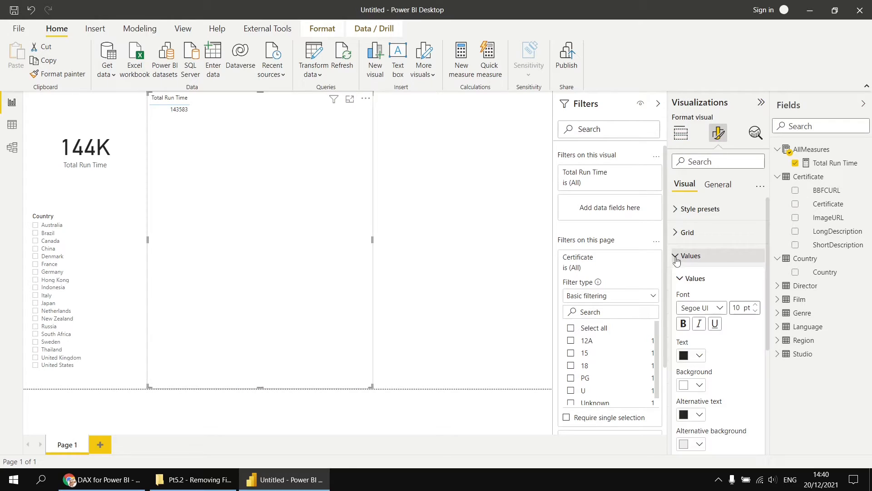
{"action": "double_click", "coordinate": [738, 308]}
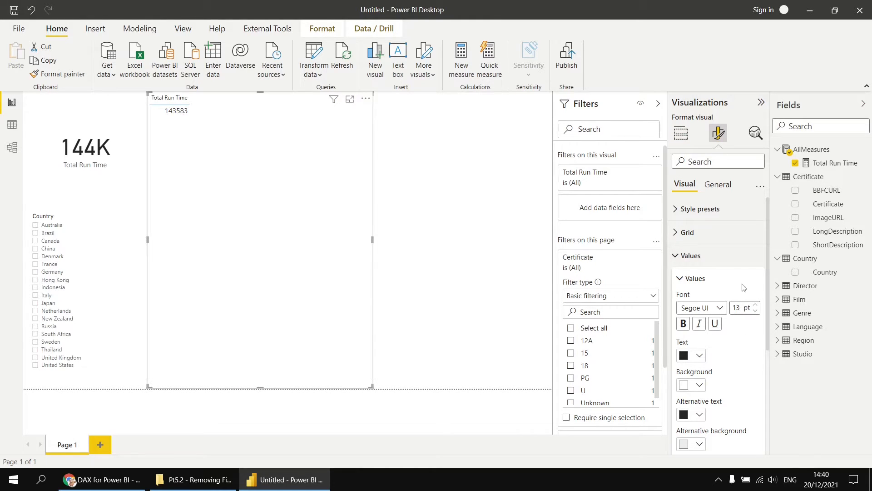
{"action": "left_click", "coordinate": [680, 278]}
{"action": "left_click", "coordinate": [676, 255]}
- Add the Genre field from the Genre table to the table visual, ahead of Total Run Time
{"action": "left_click", "coordinate": [681, 132]}
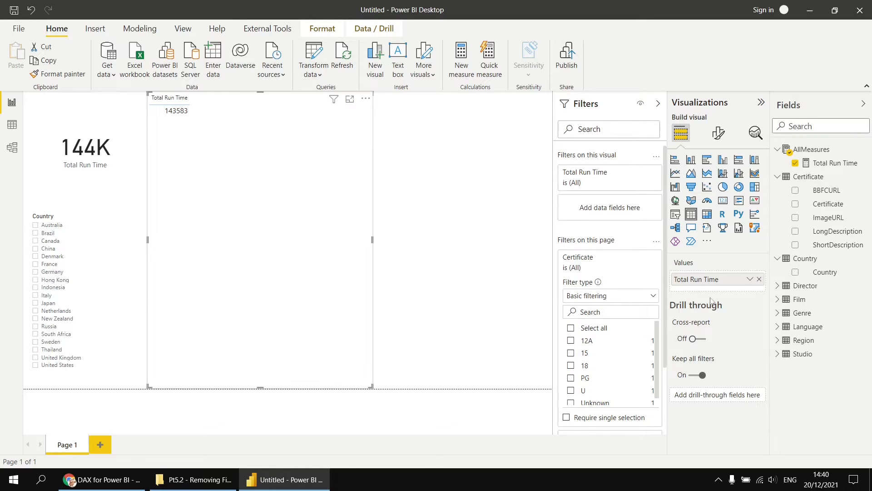
{"action": "left_click", "coordinate": [778, 313]}
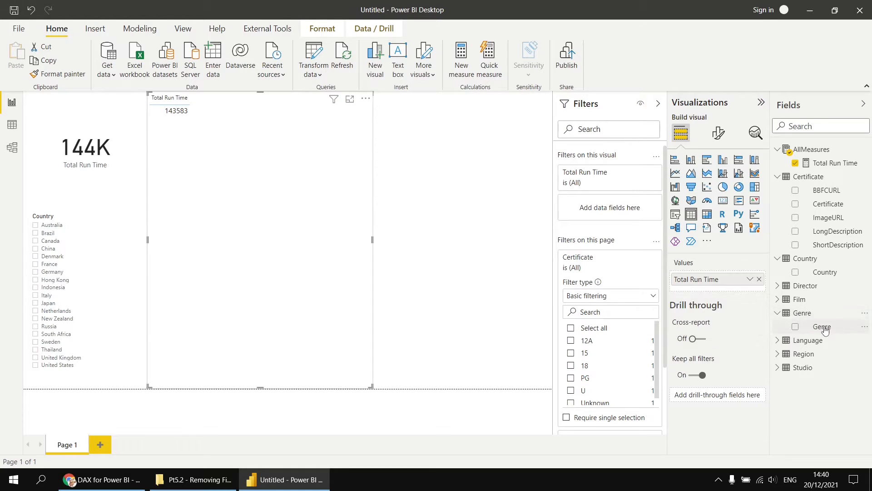
{"action": "left_click_drag", "start_coordinate": [813, 327], "coordinate": [709, 278]}
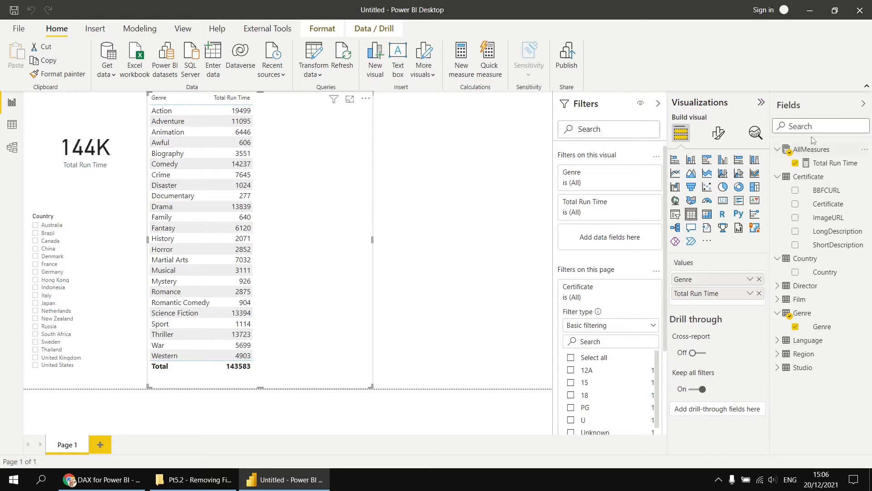
- Create a new measure in the AllMeasures table and name it Total Run Time #nofilters
{"action": "right_click", "coordinate": [804, 153]}
{"action": "left_click", "coordinate": [736, 156]}
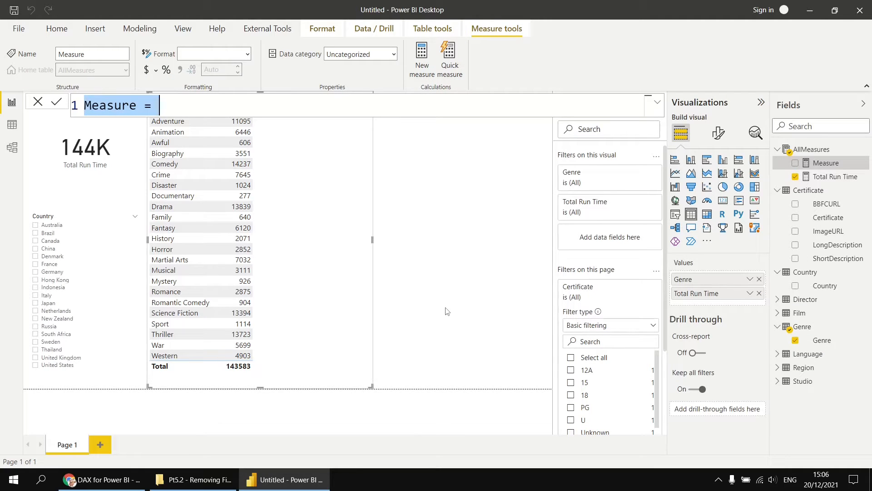
{"action": "type", "text": "Total"}
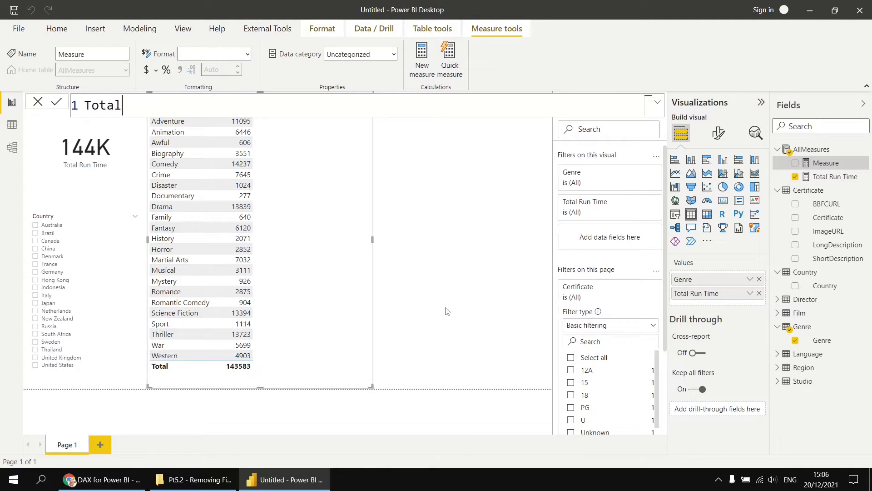
{"action": "type", "text": " Run Time with no"}
{"action": "key", "text": "BackSpace"}
{"action": "key", "text": "BackSpace"}
{"action": "key", "text": "BackSpace"}
{"action": "key", "text": "BackSpace"}
{"action": "key", "text": "BackSpace"}
{"action": "key", "text": "BackSpace"}
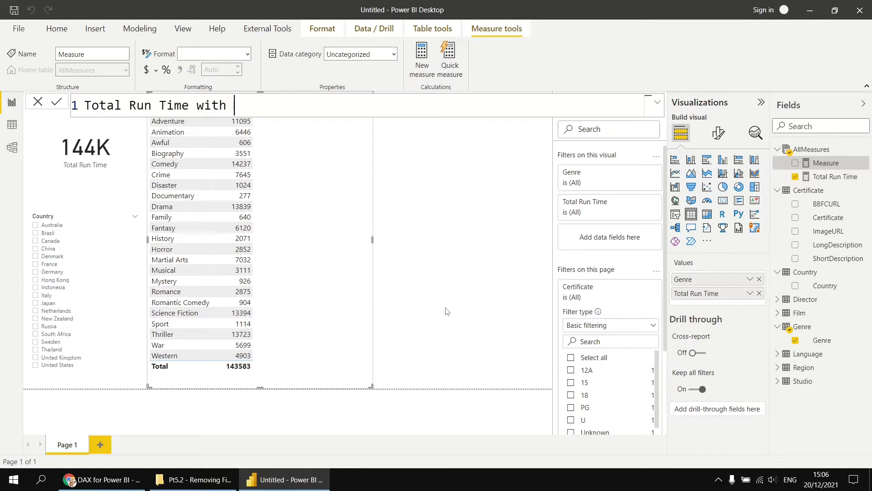
{"action": "key", "text": "BackSpace"}
{"action": "type", "text": "#nofilters "}
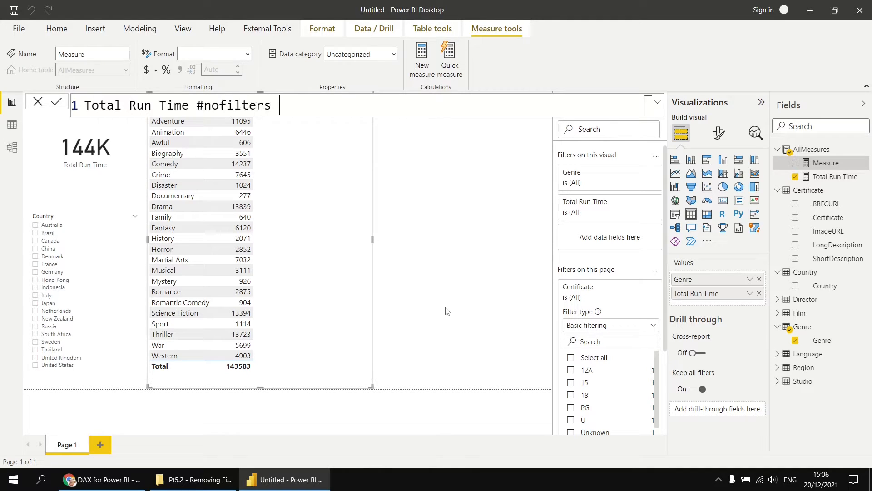
- Start the measure's formula with the CALCULATE function, placing its arguments on a new indented line
{"action": "type", "text": "= CAL"}
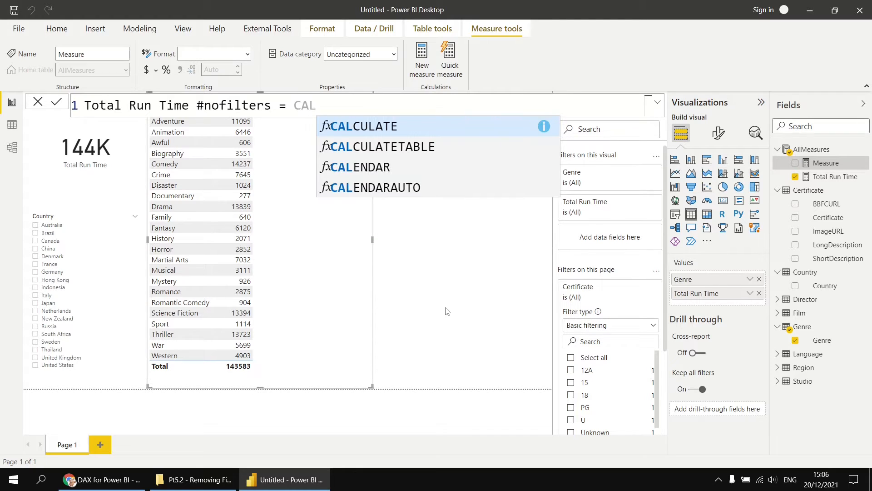
{"action": "key", "text": "Tab"}
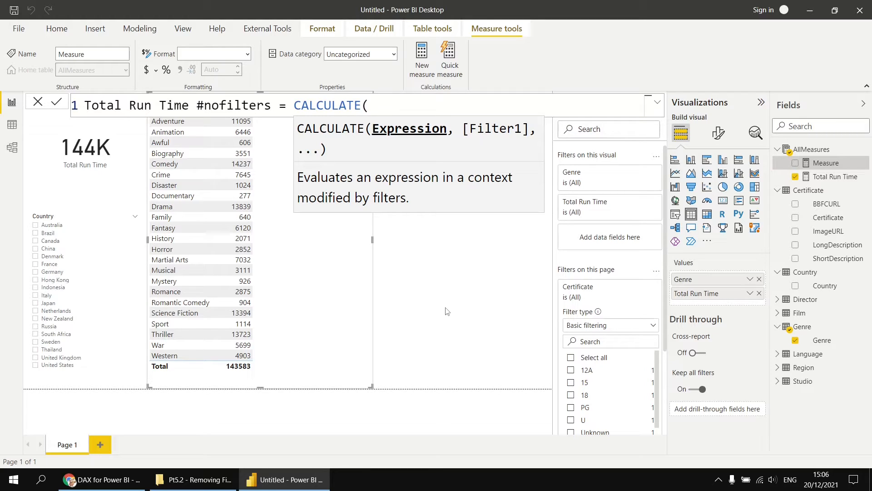
{"action": "key", "text": "shift+Return"}
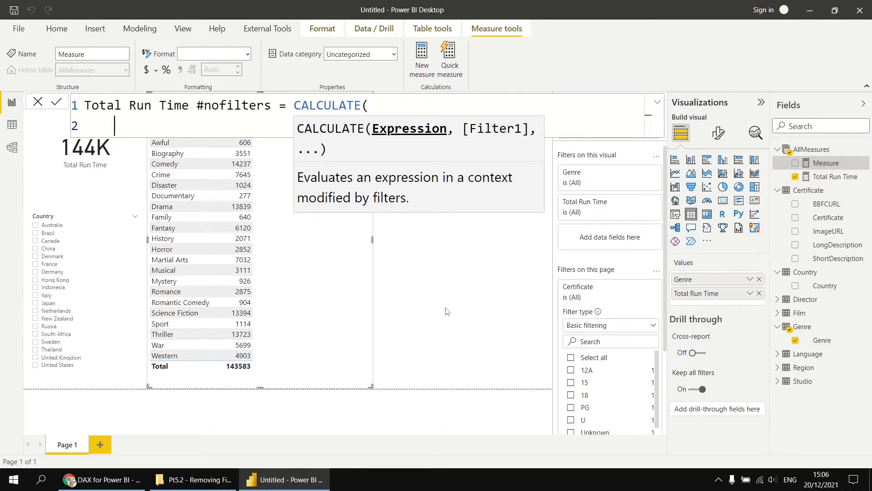
{"action": "key", "text": "Tab"}
{"action": "type", "text": "[to"}
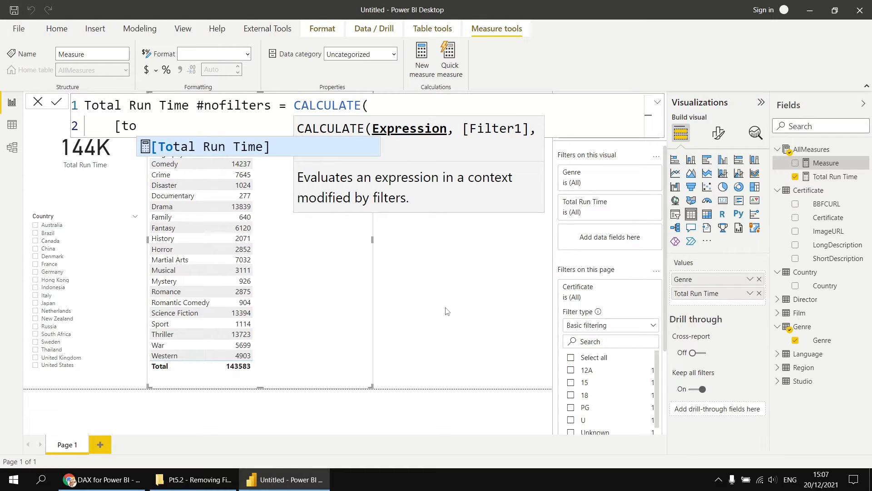
{"action": "key", "text": "BackSpace"}
{"action": "key", "text": "BackSpace"}
{"action": "key", "text": "BackSpace"}
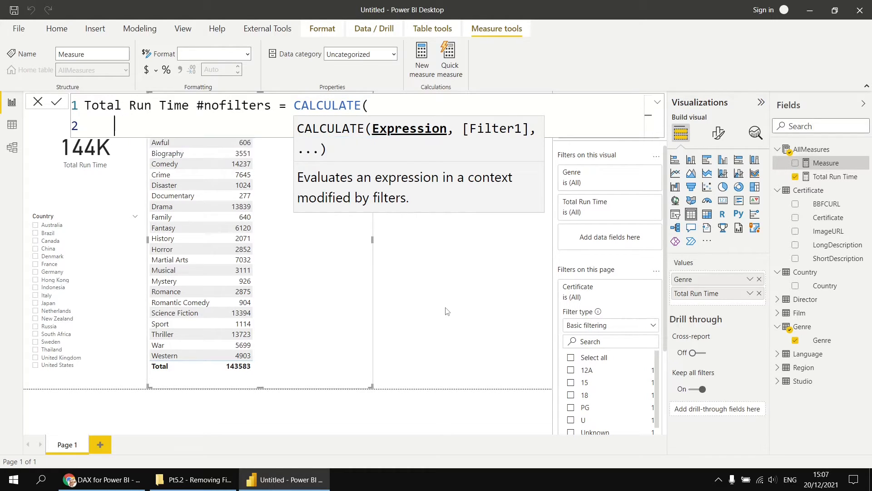
- Enter SUM(Film[RunTimeMinutes]) as the CALCULATE expression and start a new line for the filter argument
{"action": "type", "text": "SUM("}
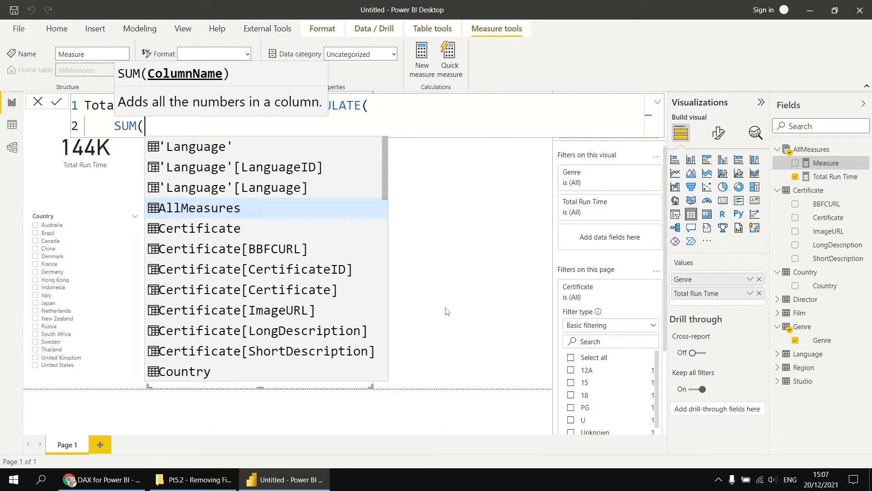
{"action": "type", "text": "runt"}
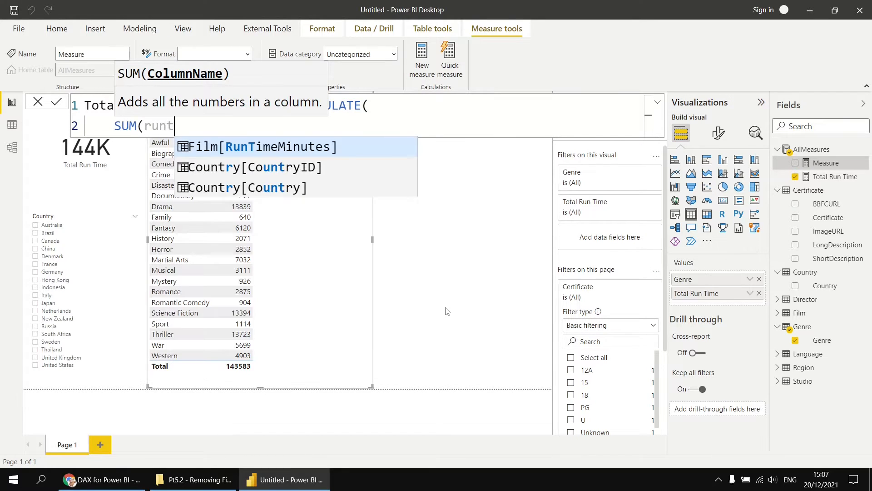
{"action": "key", "text": "Tab"}
{"action": "type", "text": ")"}
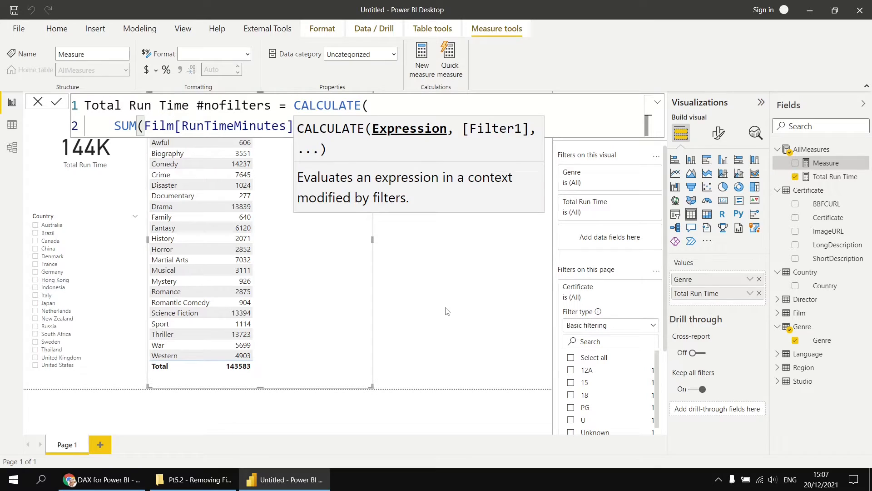
{"action": "type", "text": ","}
{"action": "key", "text": "shift+Return"}
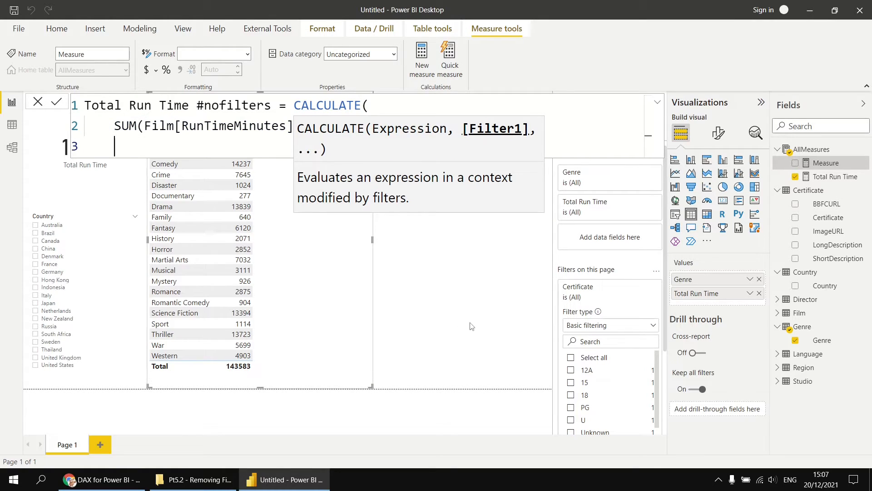
{"action": "key", "text": "Escape"}
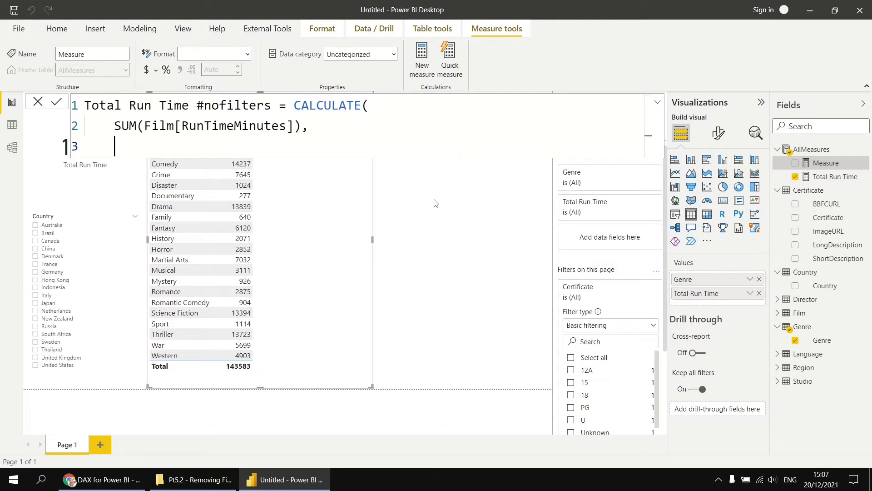
- Add ALL() without arguments as the CALCULATE filter and close the function on its own line
{"action": "type", "text": "ALL"}
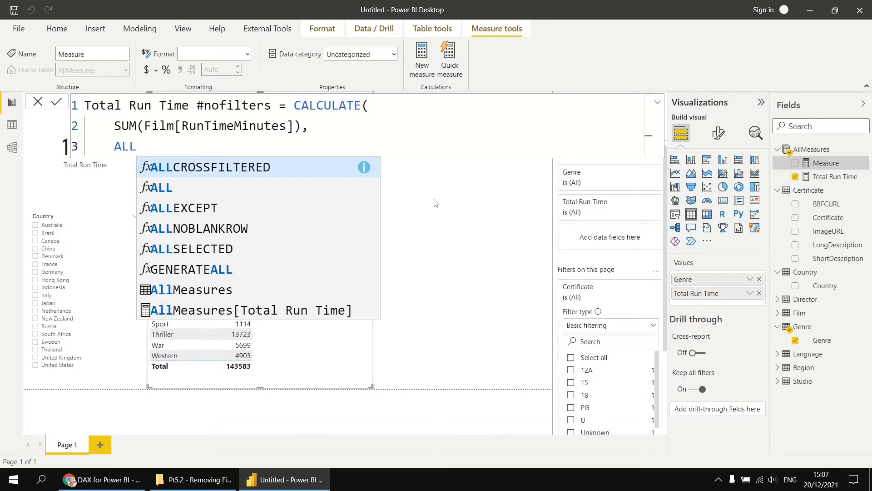
{"action": "key", "text": "Down"}
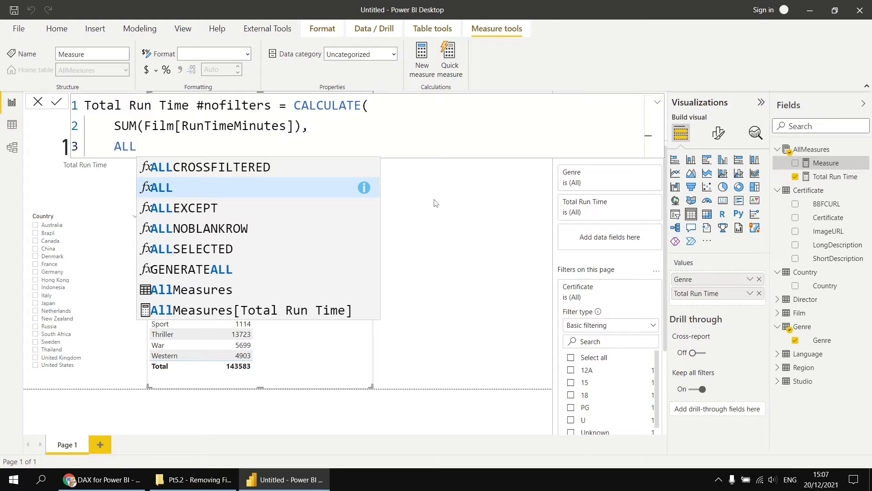
{"action": "type", "text": "("}
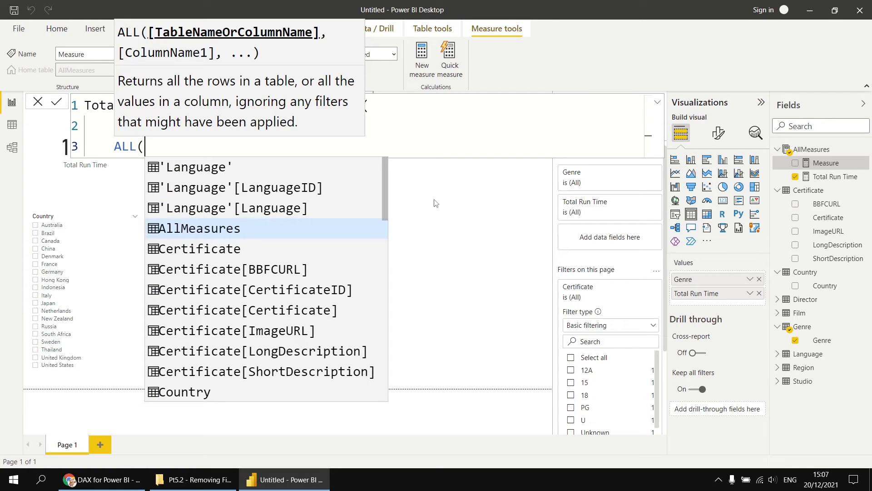
{"action": "type", "text": ")"}
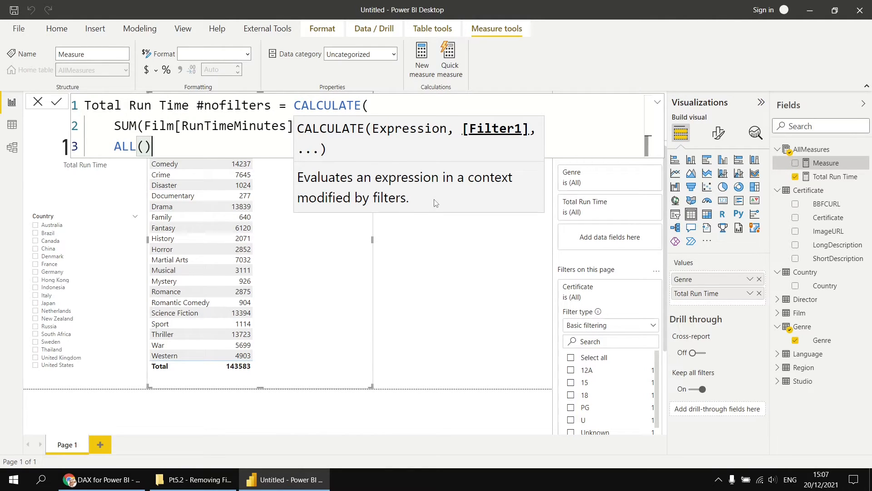
{"action": "key", "text": "shift+Return"}
{"action": "type", "text": ")"}
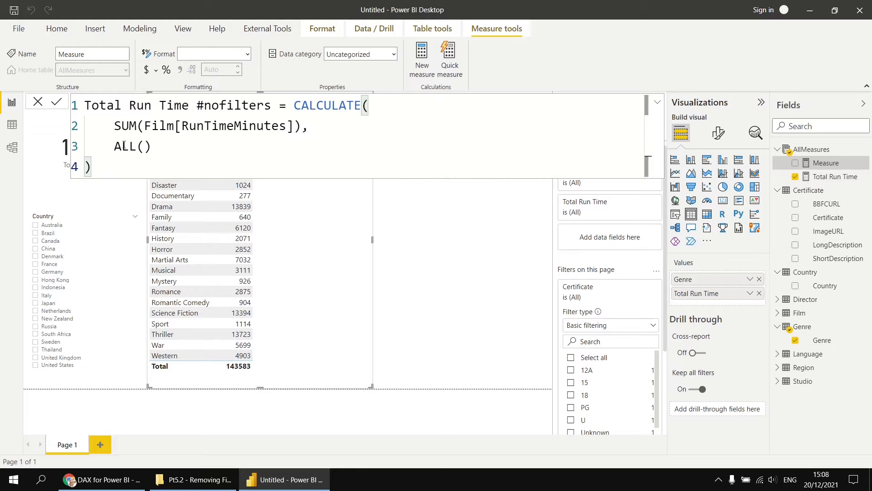
- Replace ALL() with REMOVEFILTERS() in the Total Run Time #nofilters formula and commit the measure
{"action": "left_click_drag", "start_coordinate": [114, 145], "coordinate": [148, 147]}
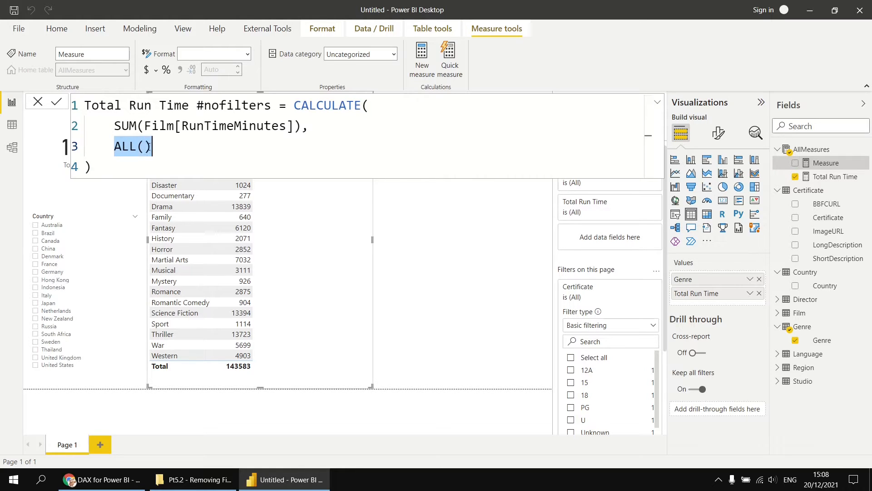
{"action": "key", "text": "BackSpace"}
{"action": "type", "text": "REMO"}
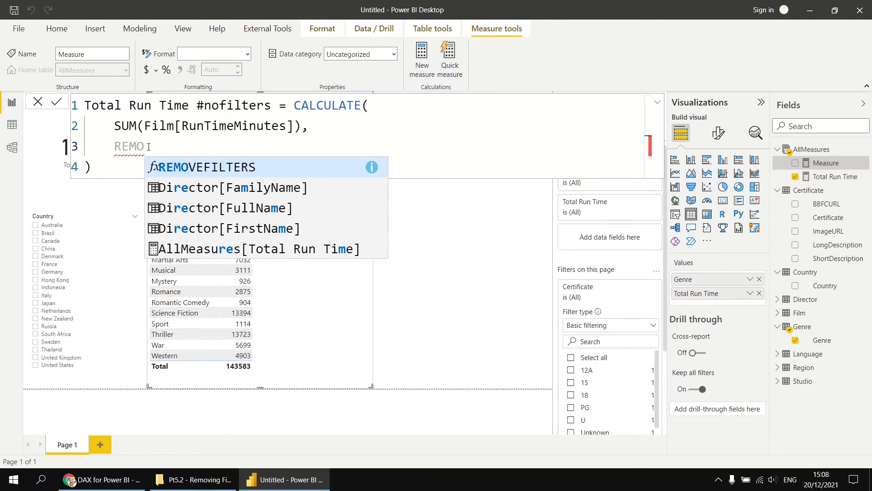
{"action": "key", "text": "Tab"}
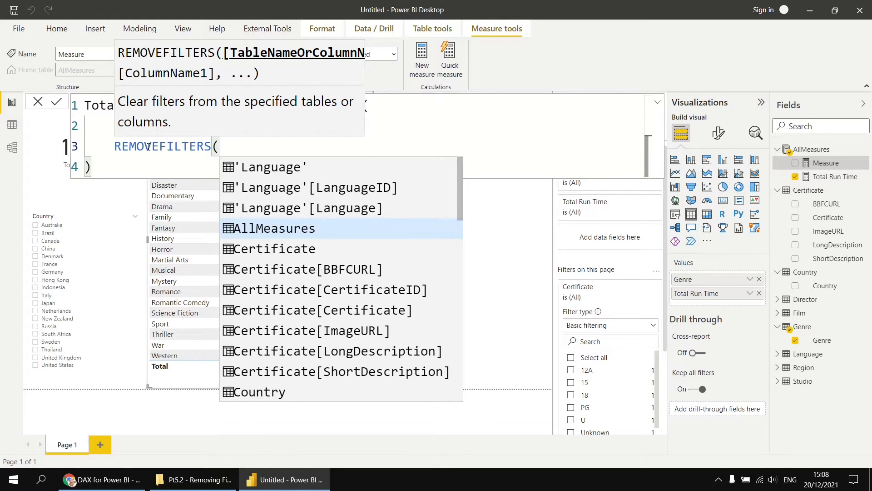
{"action": "type", "text": ")"}
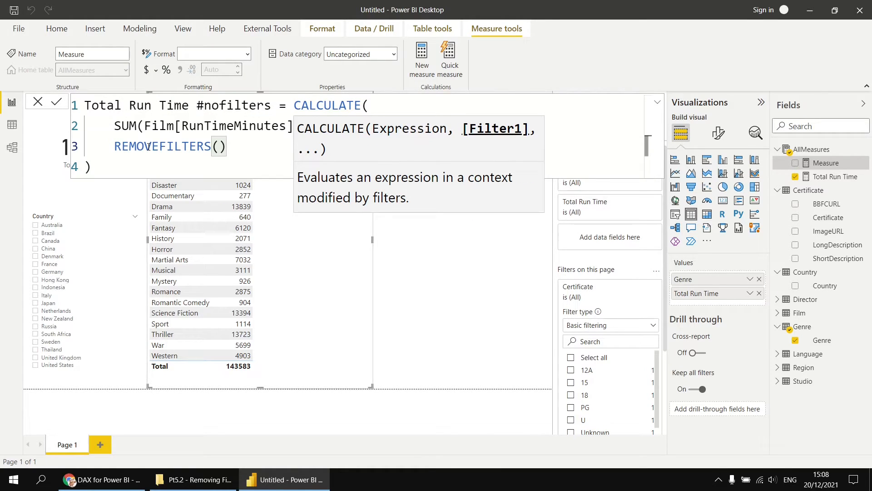
{"action": "left_click_drag", "start_coordinate": [114, 147], "coordinate": [215, 146]}
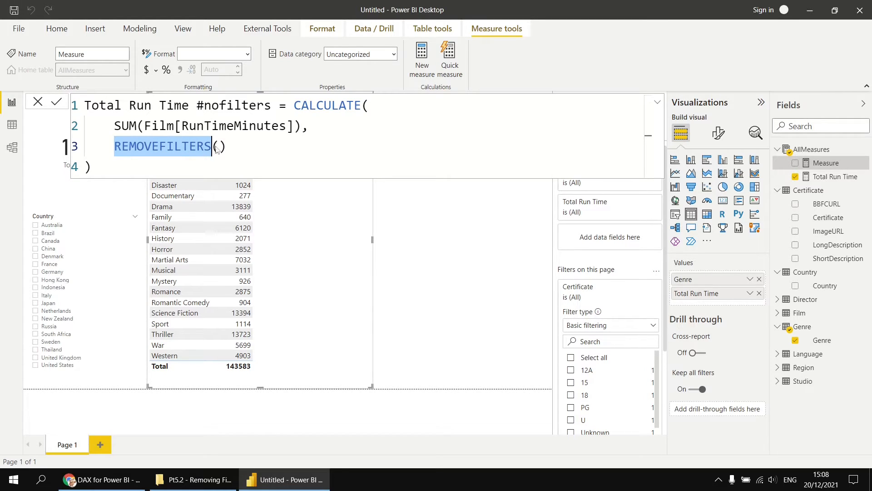
{"action": "key", "text": "End"}
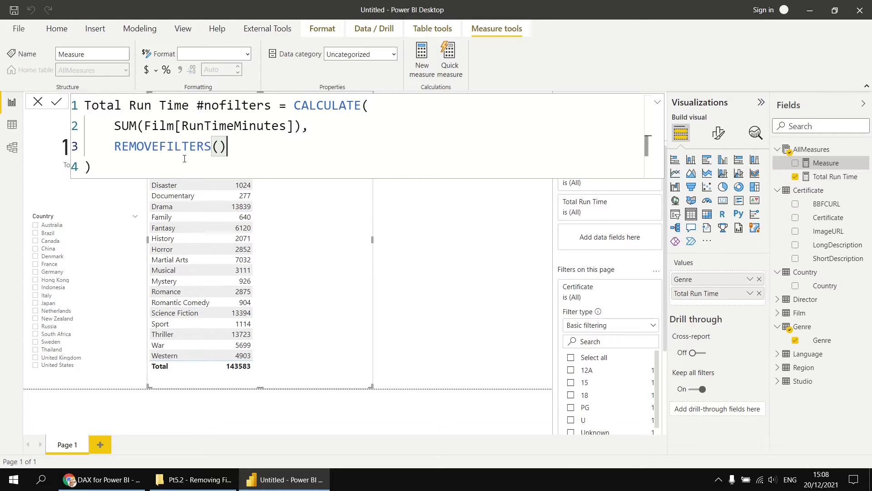
{"action": "left_click_drag", "start_coordinate": [114, 145], "coordinate": [212, 145]}
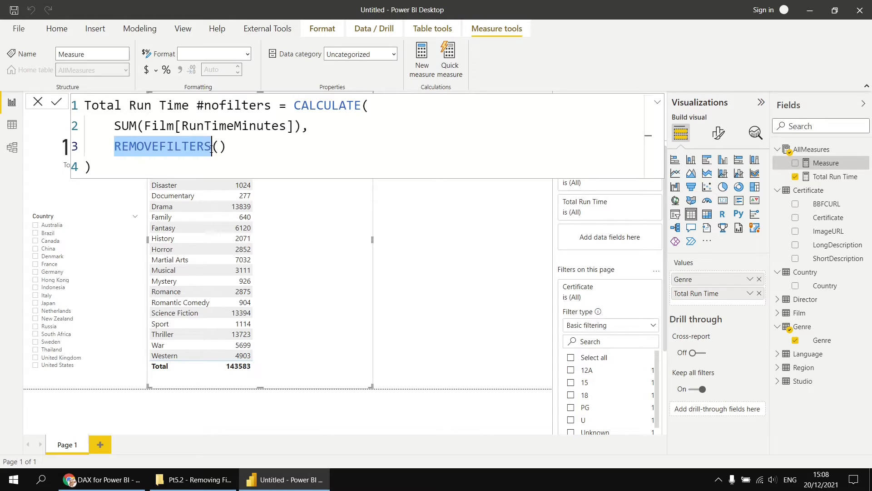
{"action": "left_click", "coordinate": [171, 166]}
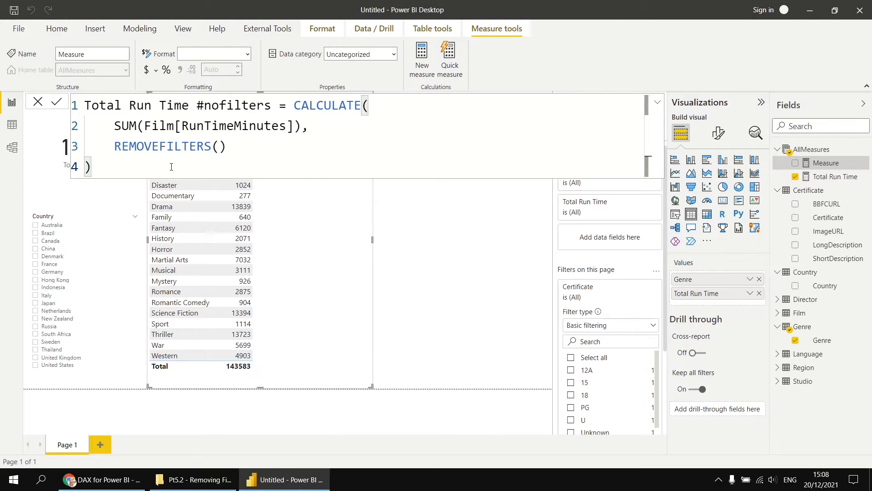
{"action": "key", "text": "Return"}
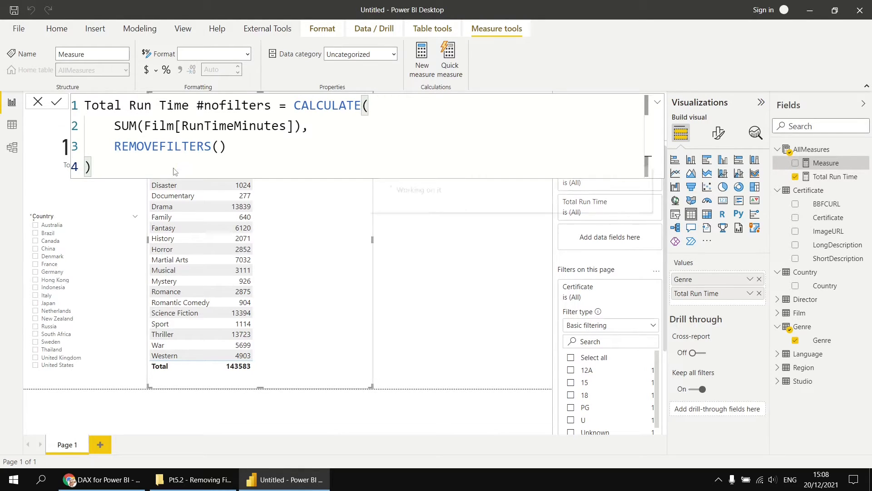
- Add a card visual showing Total Run Time #nofilters to the page and shorten it to its upper part
{"action": "left_click", "coordinate": [467, 298]}
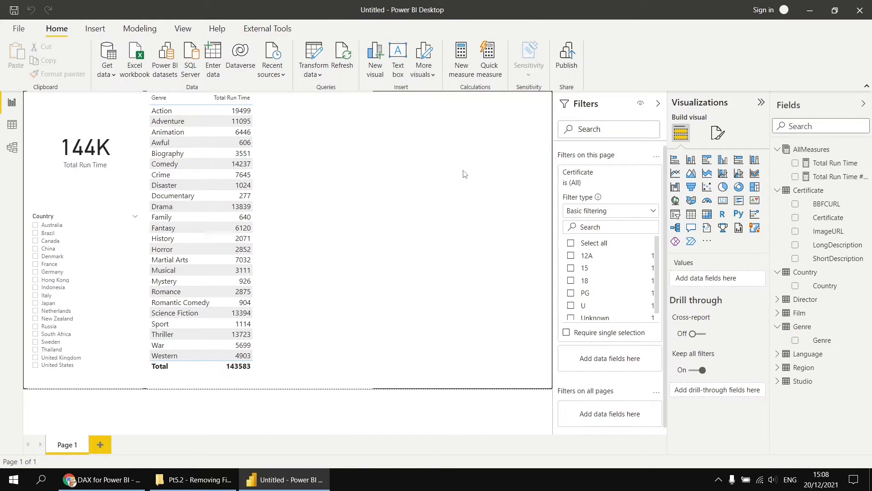
{"action": "left_click", "coordinate": [723, 201]}
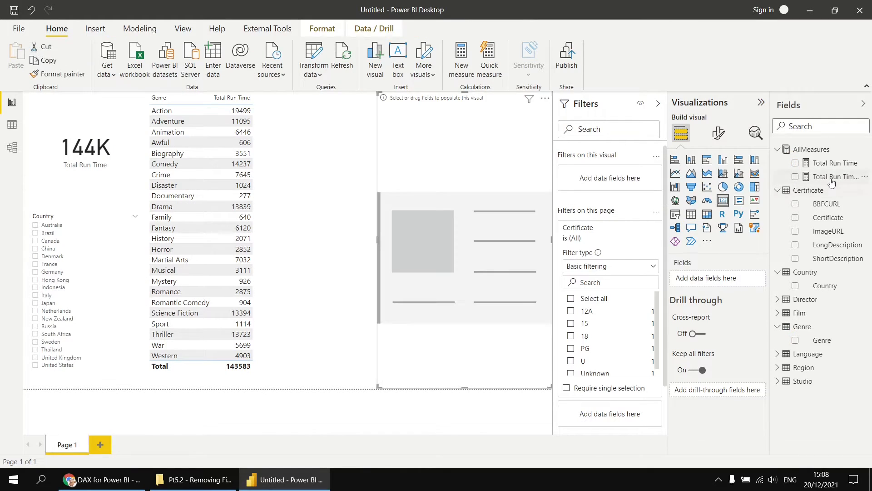
{"action": "left_click_drag", "start_coordinate": [838, 180], "coordinate": [468, 200]}
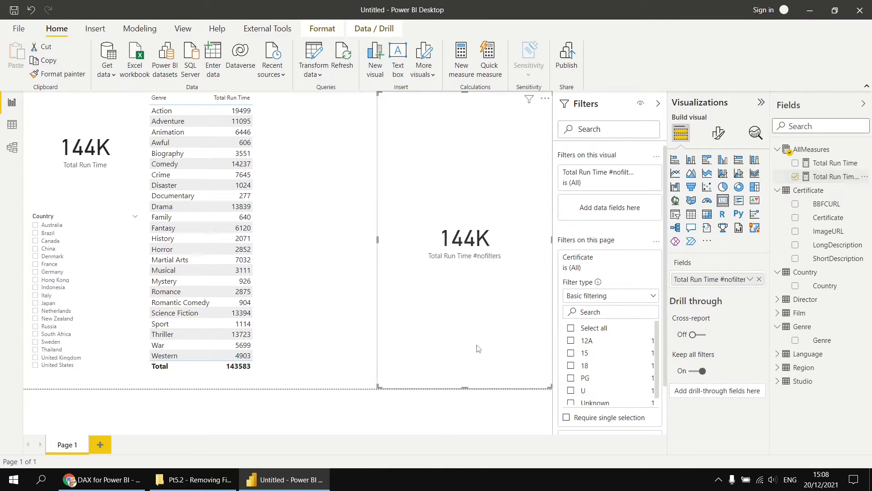
{"action": "left_click_drag", "start_coordinate": [465, 389], "coordinate": [475, 196]}
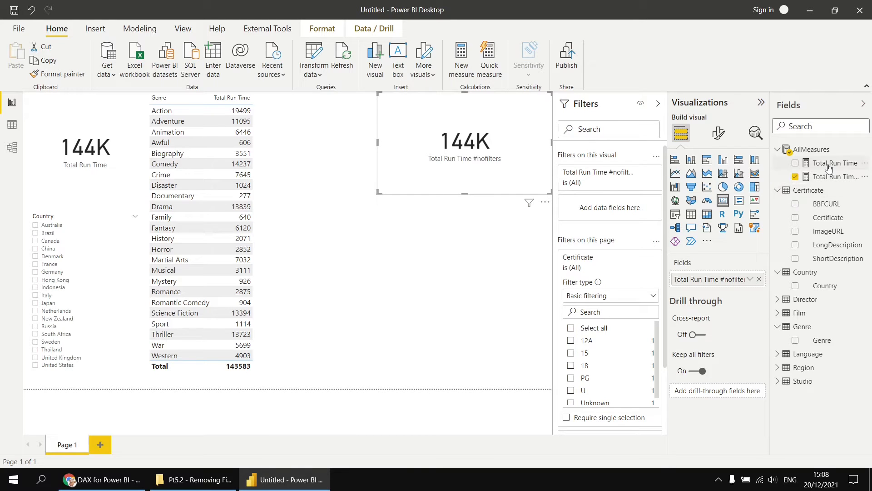
- Add the Total Run Time #nofilters measure as a column in the Genre table visual
{"action": "left_click", "coordinate": [308, 235]}
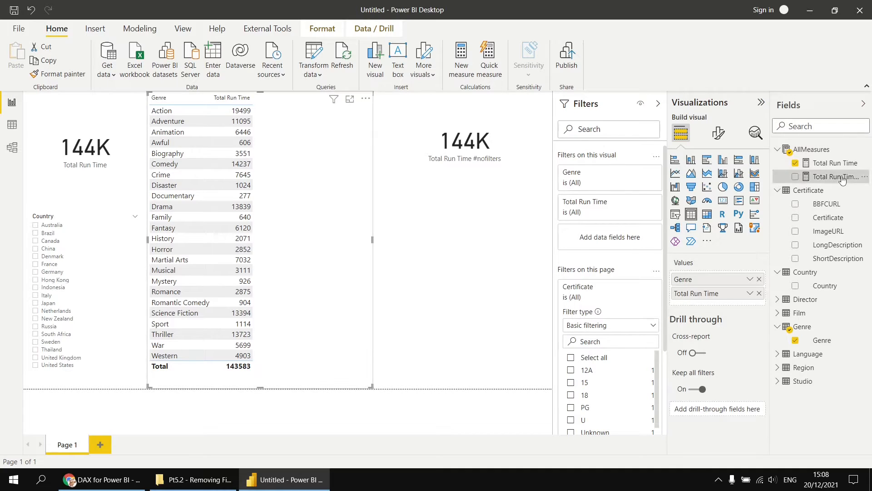
{"action": "left_click_drag", "start_coordinate": [838, 177], "coordinate": [312, 223]}
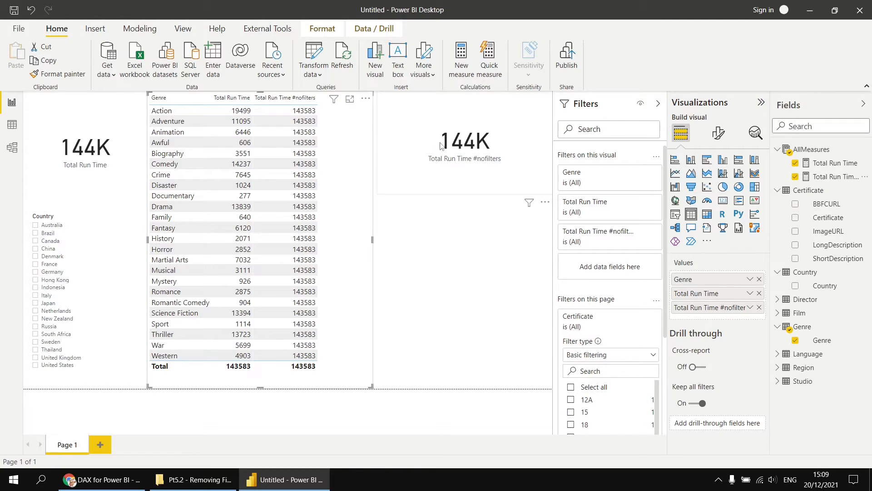
- Compare both measures with the Country slicer set to Australia, Indonesia and Netherlands in turn, and clear the slicer
{"action": "left_click", "coordinate": [36, 227]}
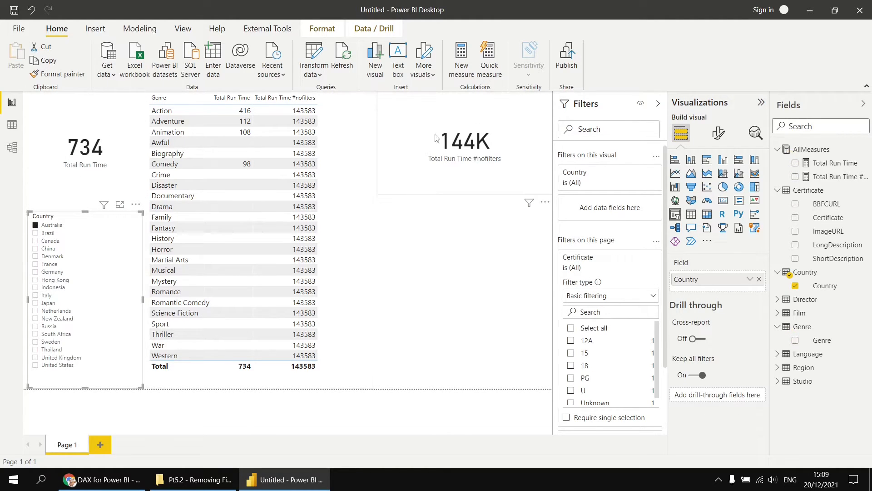
{"action": "left_click", "coordinate": [36, 287]}
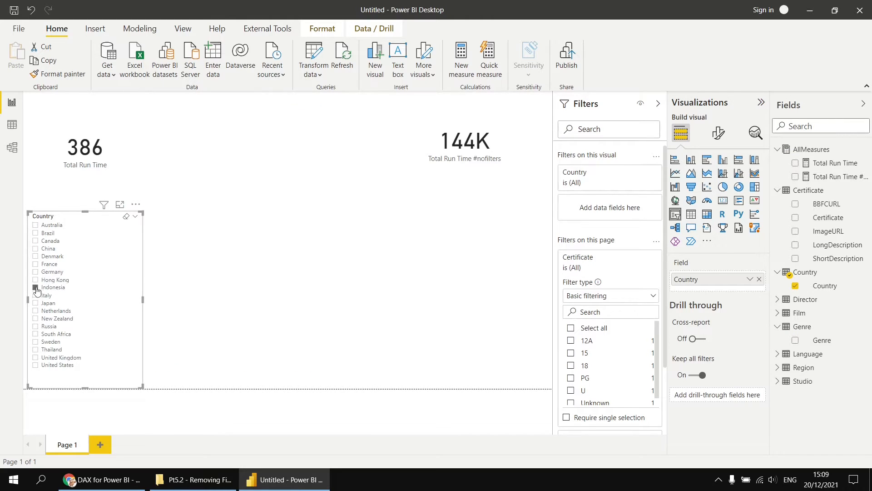
{"action": "left_click", "coordinate": [36, 312]}
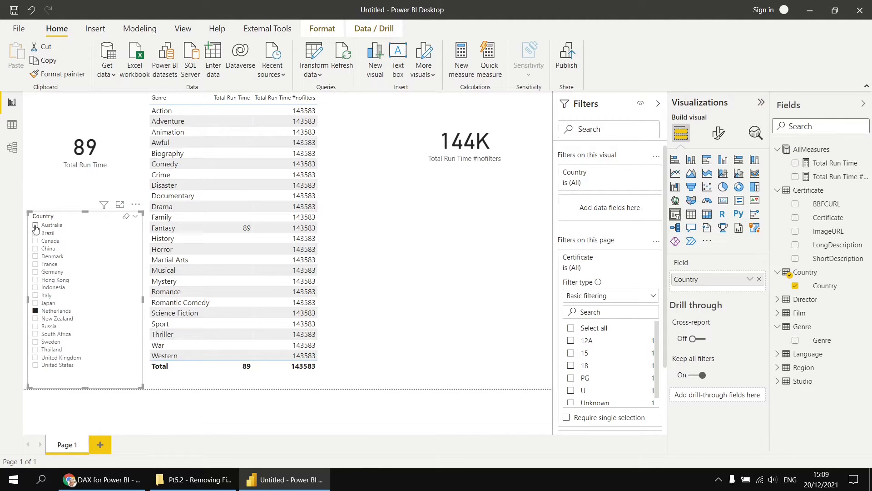
{"action": "left_click", "coordinate": [35, 225]}
{"action": "left_click", "coordinate": [35, 226]}
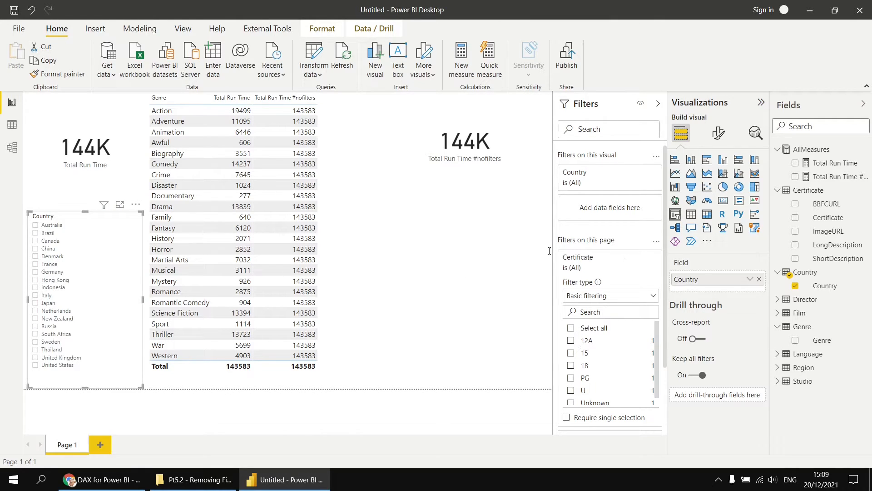
- Compare both measures with the Certificate page filter set to 18 and PG, and clear the filter
{"action": "left_click", "coordinate": [571, 366]}
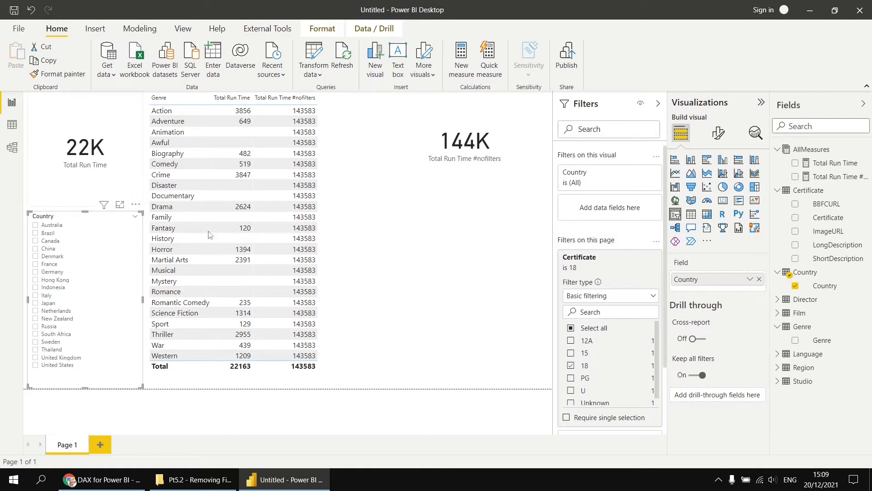
{"action": "left_click", "coordinate": [571, 379]}
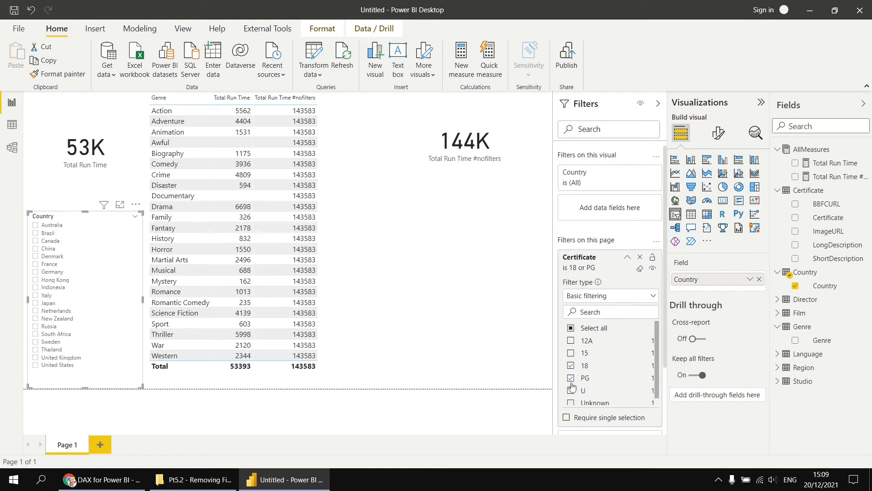
{"action": "left_click", "coordinate": [640, 268]}
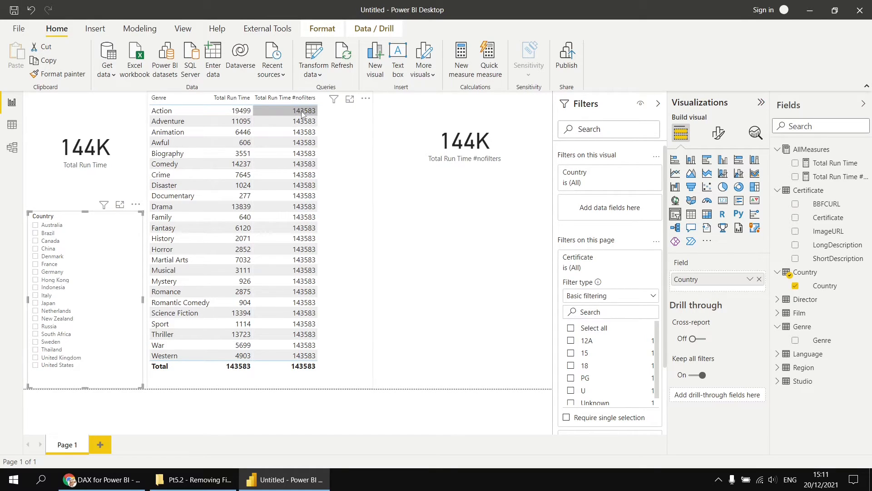
- Create a new measure in the AllMeasures table and name it Run Time % of Total in its formula
{"action": "right_click", "coordinate": [819, 152]}
{"action": "left_click", "coordinate": [758, 157]}
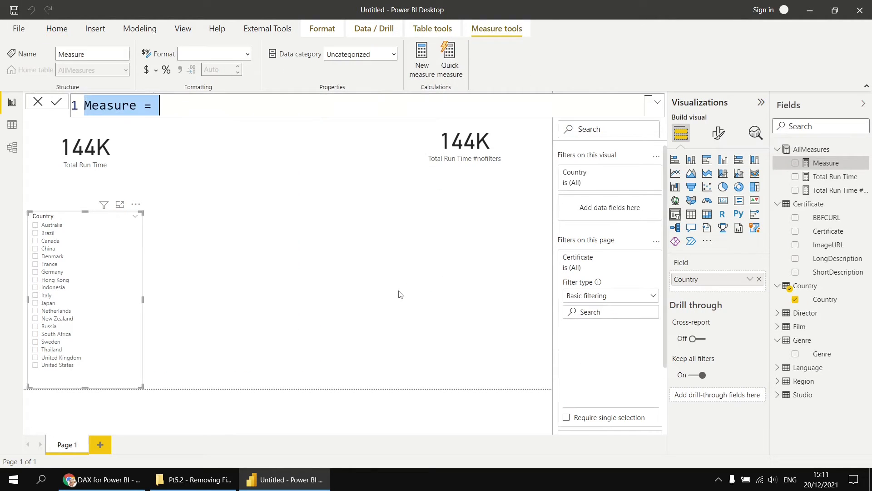
{"action": "type", "text": "Run T"}
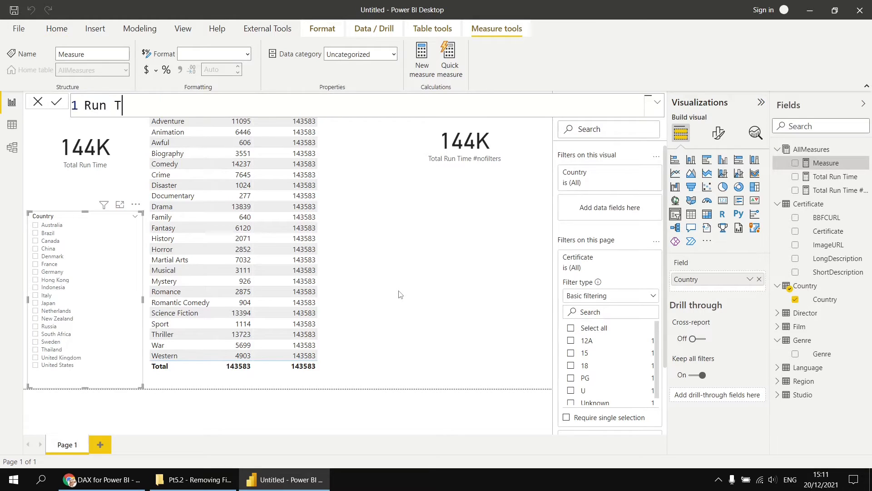
{"action": "type", "text": "ime %"}
{"action": "type", "text": "of Tt"}
{"action": "key", "text": "BackSpace"}
{"action": "type", "text": "otal"}
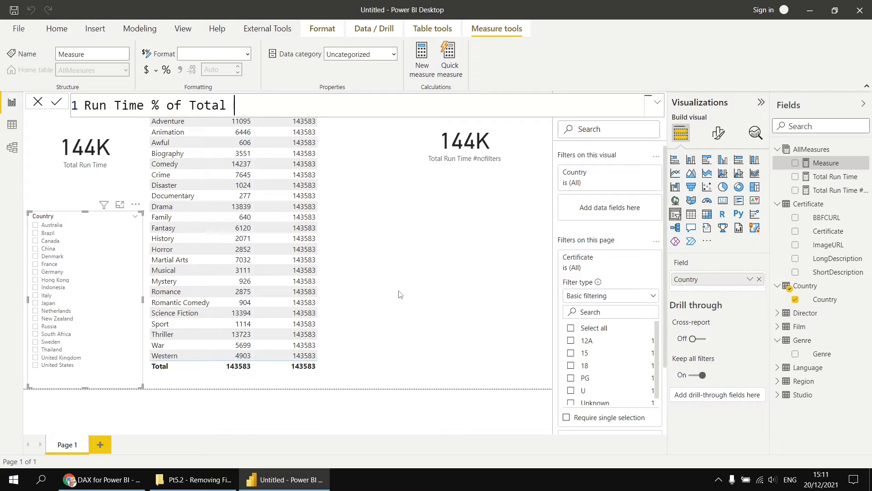
- Start the Run Time % of Total formula with the DIVIDE function, placing its arguments on a new line
{"action": "type", "text": " = div"}
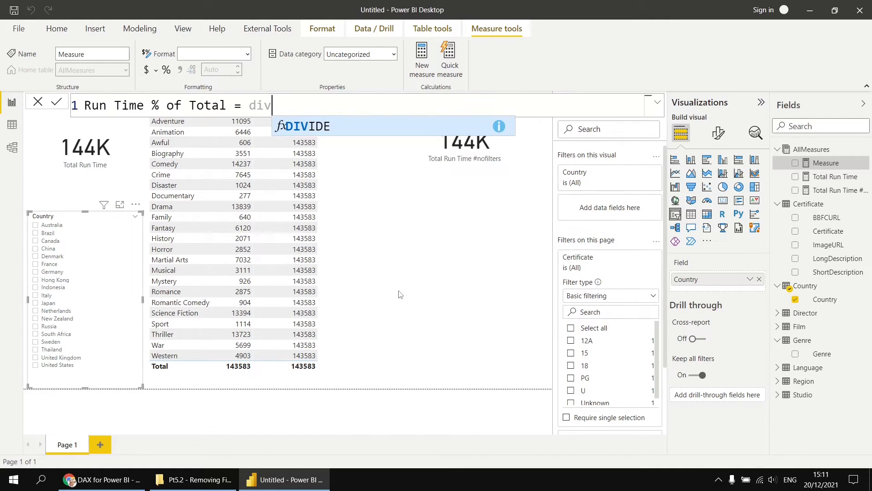
{"action": "key", "text": "Tab"}
{"action": "key", "text": "shift+Return"}
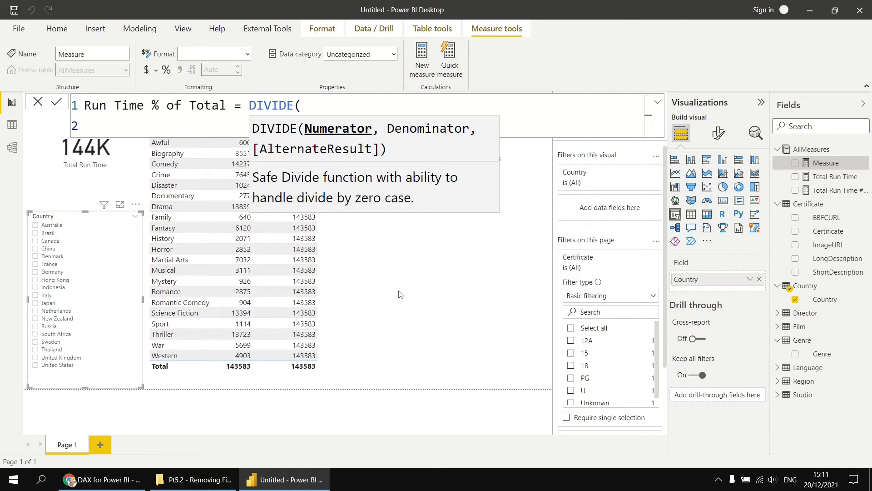
- Enter SUM(Film[RunTimeMinutes]) as the DIVIDE numerator and start a new line for the denominator
{"action": "type", "text": "["}
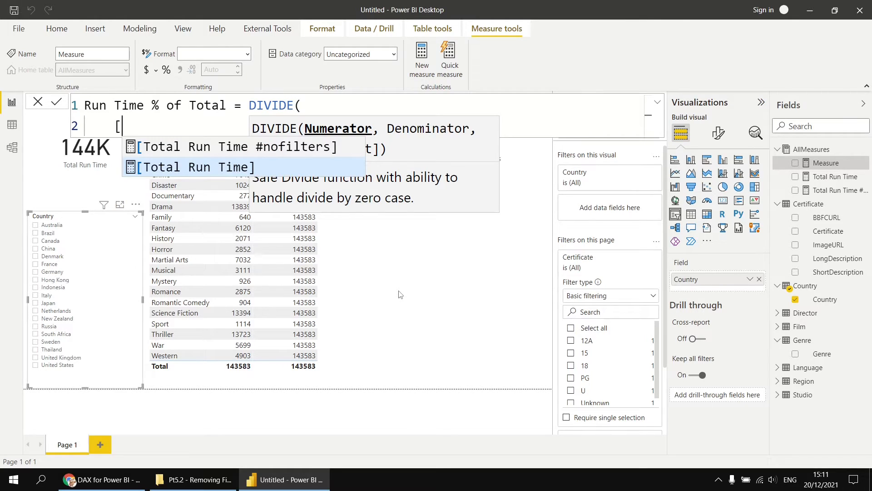
{"action": "key", "text": "BackSpace"}
{"action": "key", "text": "Tab"}
{"action": "type", "text": "su"}
{"action": "key", "text": "Tab"}
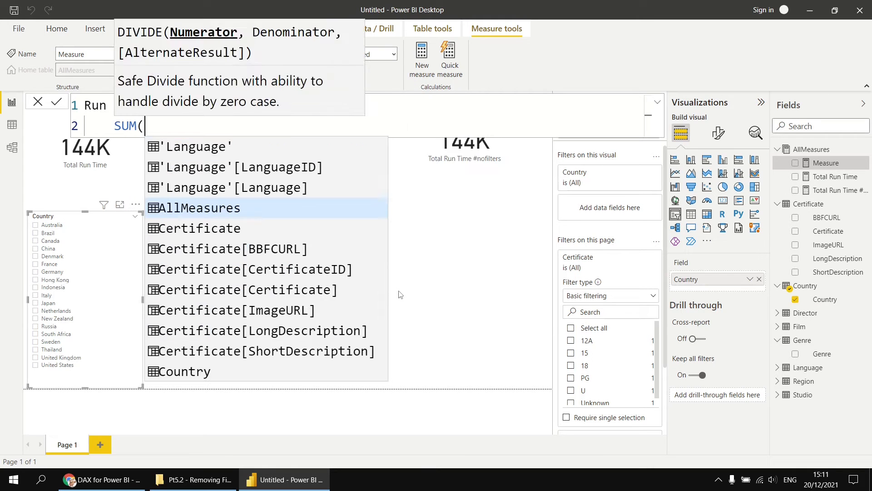
{"action": "type", "text": "runtim"}
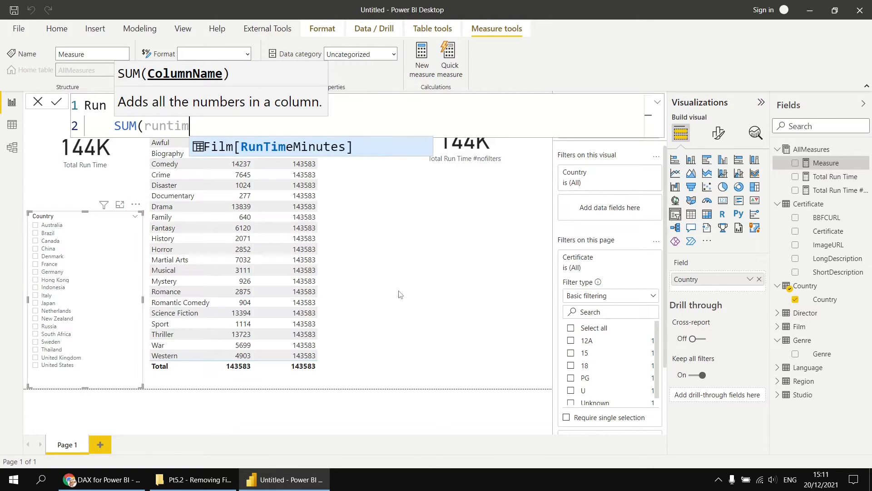
{"action": "key", "text": "Tab"}
{"action": "type", "text": ")"}
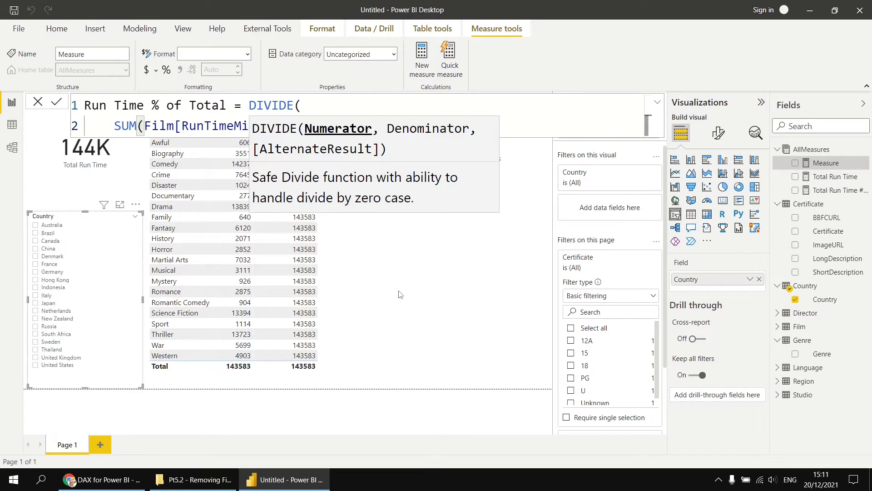
{"action": "type", "text": ","}
{"action": "key", "text": "shift+Return"}
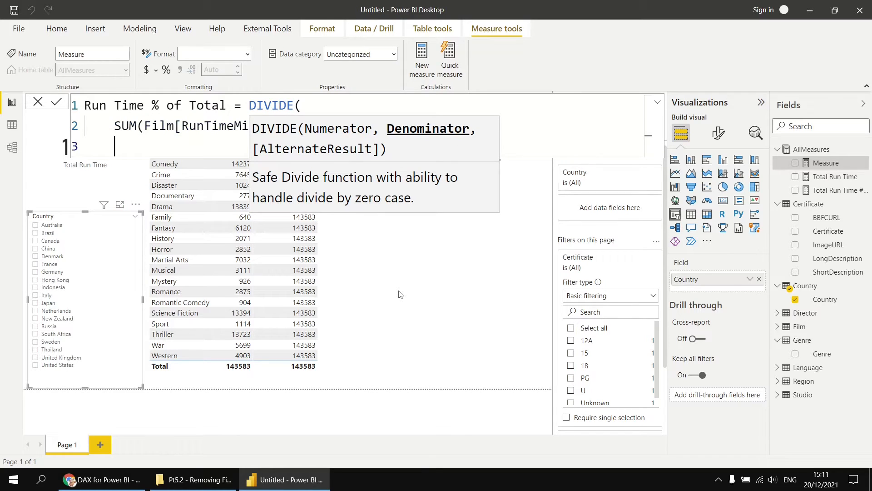
- Begin the DIVIDE denominator with the CALCULATE function and start a new line for its arguments
{"action": "type", "text": "["}
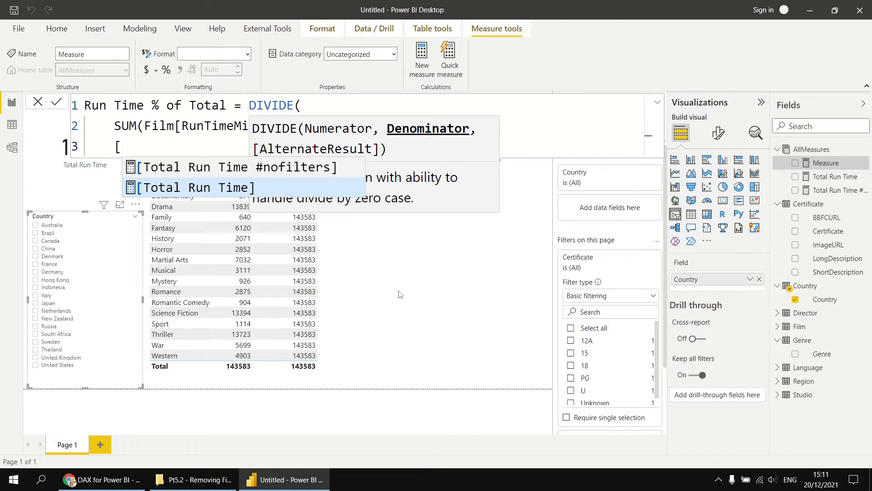
{"action": "key", "text": "Up"}
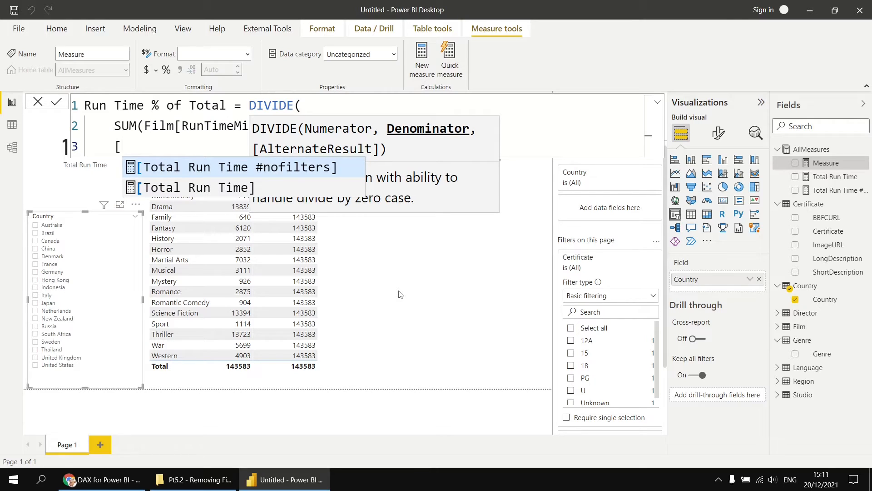
{"action": "key", "text": "BackSpace"}
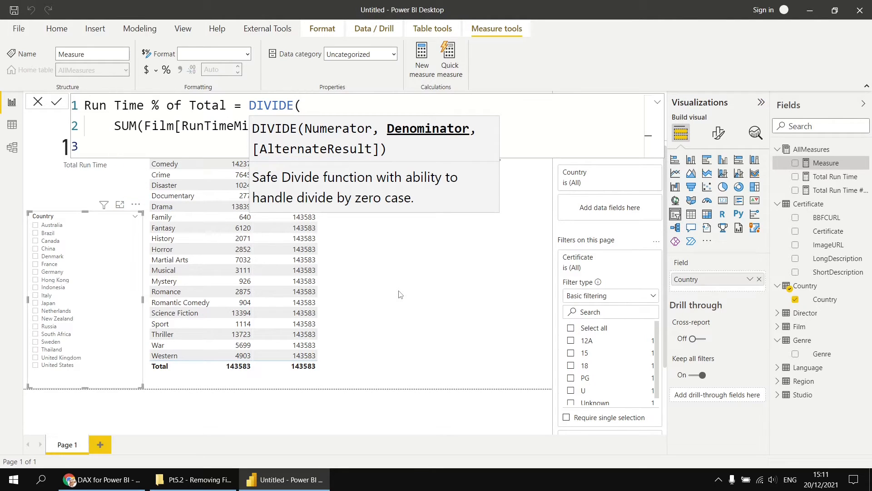
{"action": "type", "text": "CA"}
{"action": "key", "text": "Tab"}
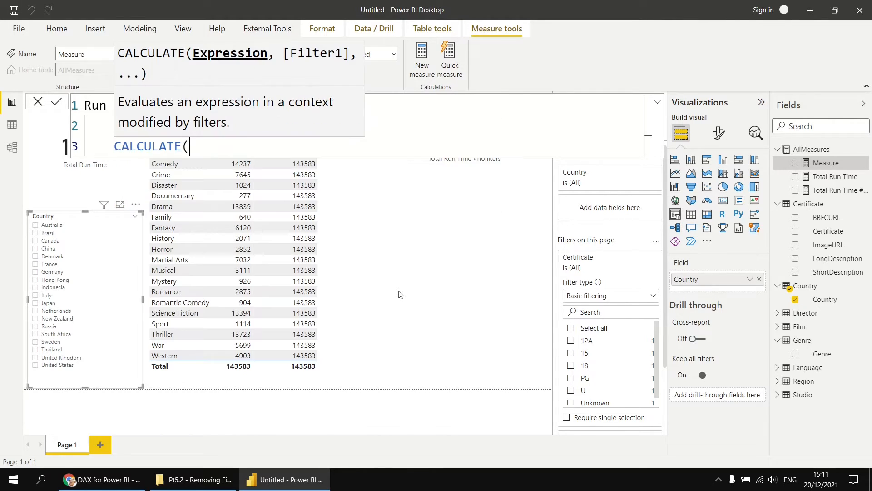
{"action": "key", "text": "shift+Return"}
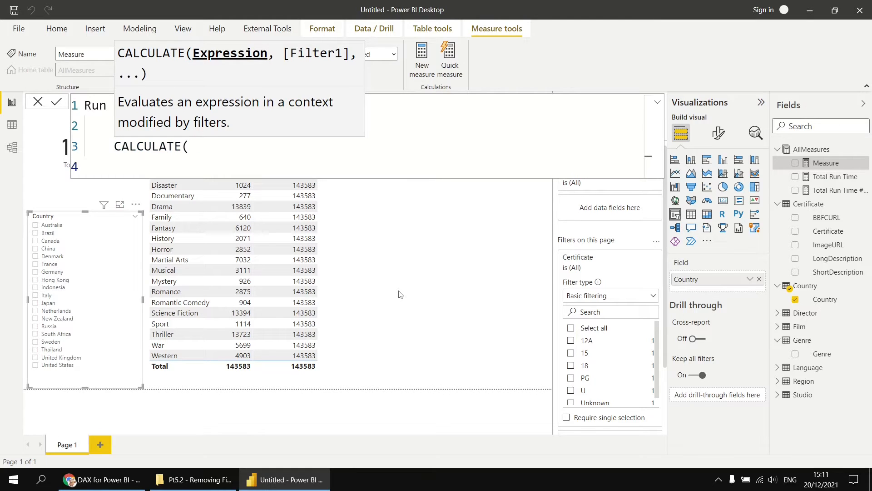
- Enter SUM(Film[RunTimeMinutes]) as the indented CALCULATE expression and start a new line for the filter argument
{"action": "key", "text": "Tab"}
{"action": "type", "text": "SUM("}
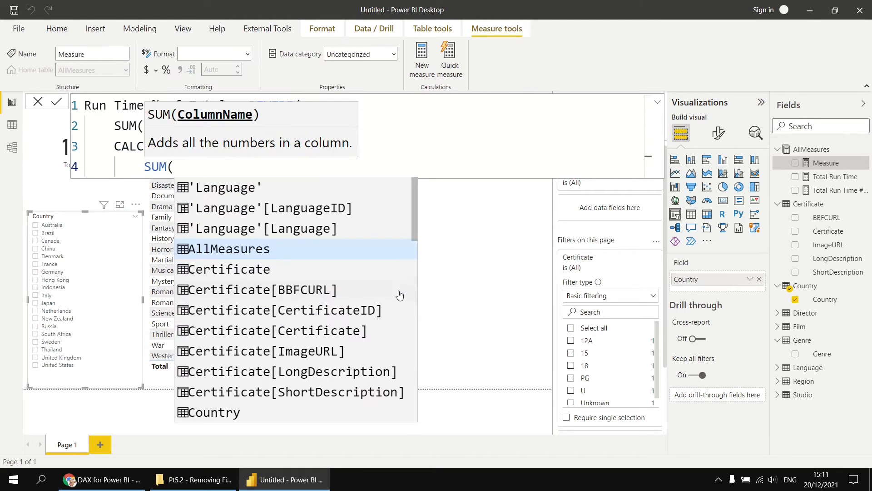
{"action": "type", "text": "Film[RunTimeMinutes]"}
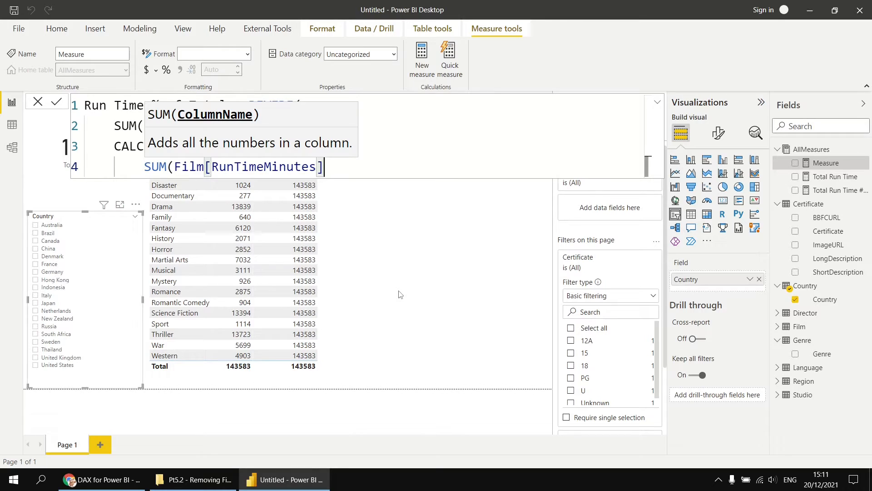
{"action": "type", "text": "),"}
{"action": "key", "text": "shift+Return"}
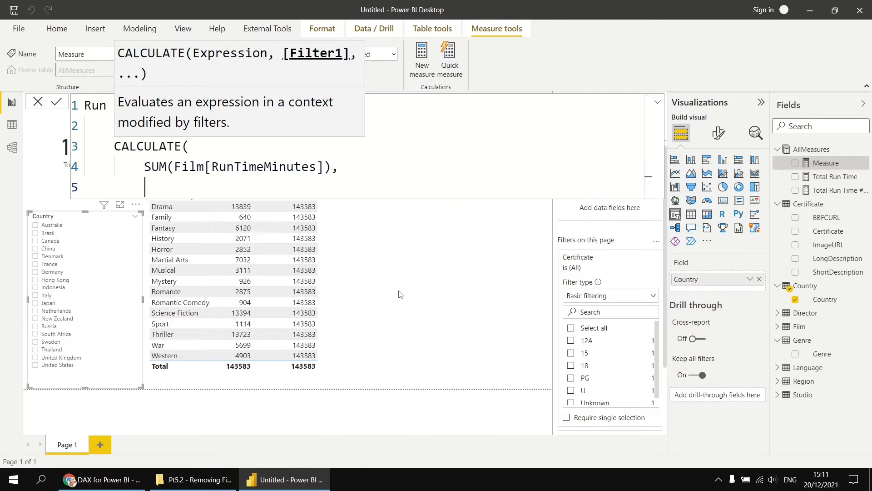
- Add REMOVEFILTERS() as the CALCULATE filter and close the CALCULATE and DIVIDE functions on separate lines
{"action": "type", "text": "REMOVEFILTERS("}
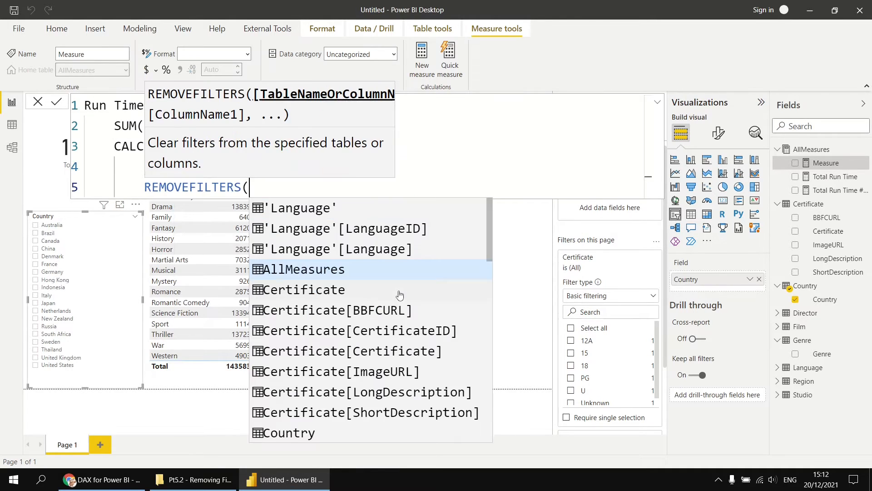
{"action": "type", "text": ")"}
{"action": "key", "text": "shift+Return"}
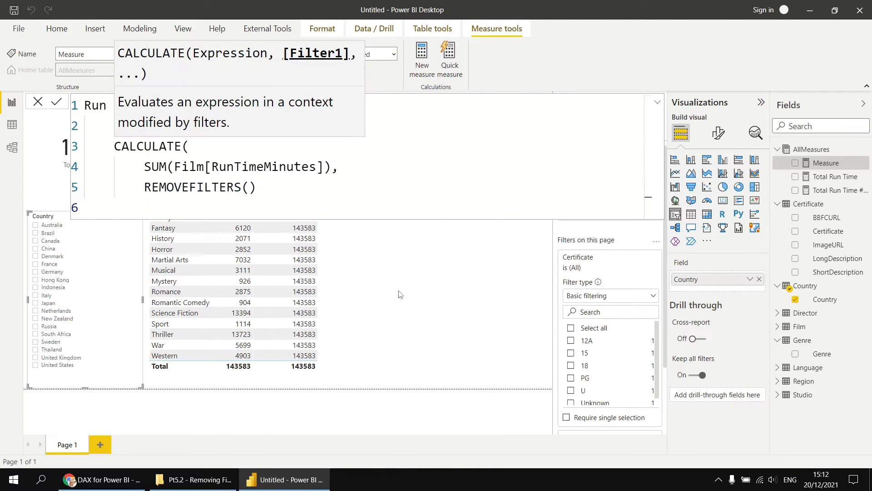
{"action": "type", "text": ")"}
{"action": "key", "text": "shift+Return"}
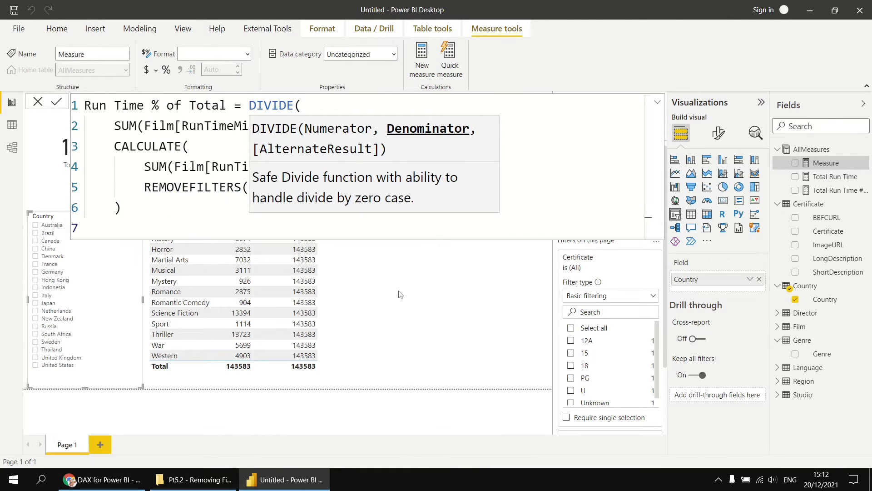
{"action": "type", "text": ")"}
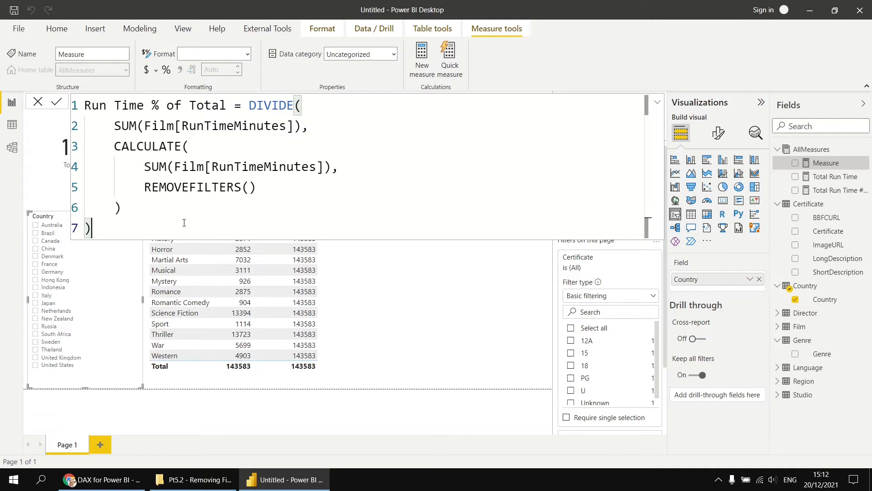
- Commit the Run Time % of Total measure and format it as a percentage
{"action": "key", "text": "Return"}
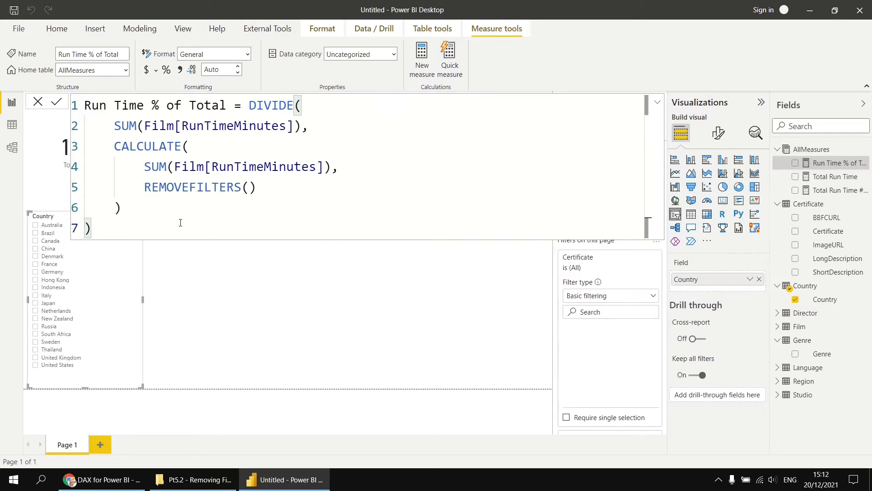
{"action": "left_click", "coordinate": [166, 71]}
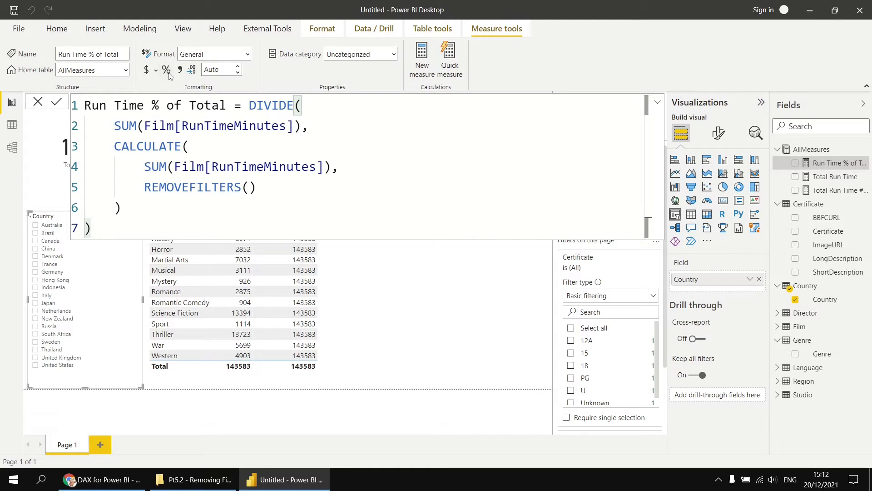
{"action": "left_click", "coordinate": [168, 72]}
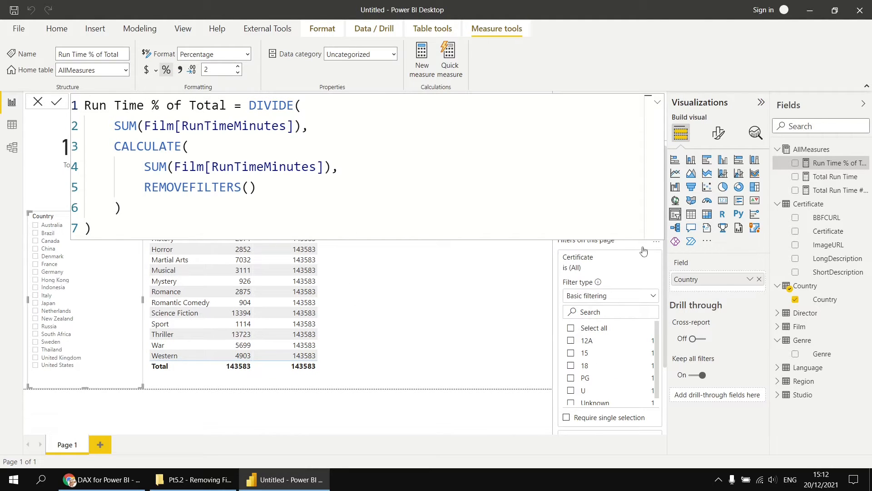
- Add Run Time % of Total to the genre table, widening it, and remove Total Run Time and Total Run Time #nofilters
{"action": "left_click_drag", "start_coordinate": [842, 165], "coordinate": [326, 279]}
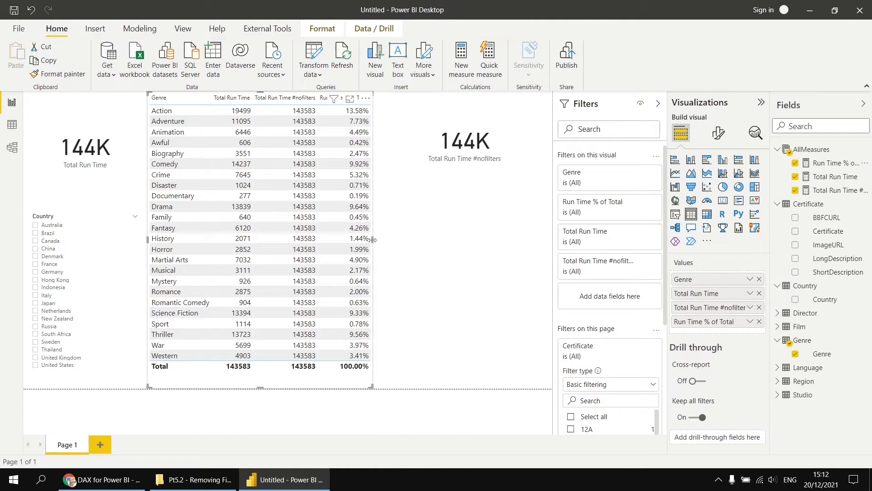
{"action": "left_click_drag", "start_coordinate": [373, 239], "coordinate": [414, 241]}
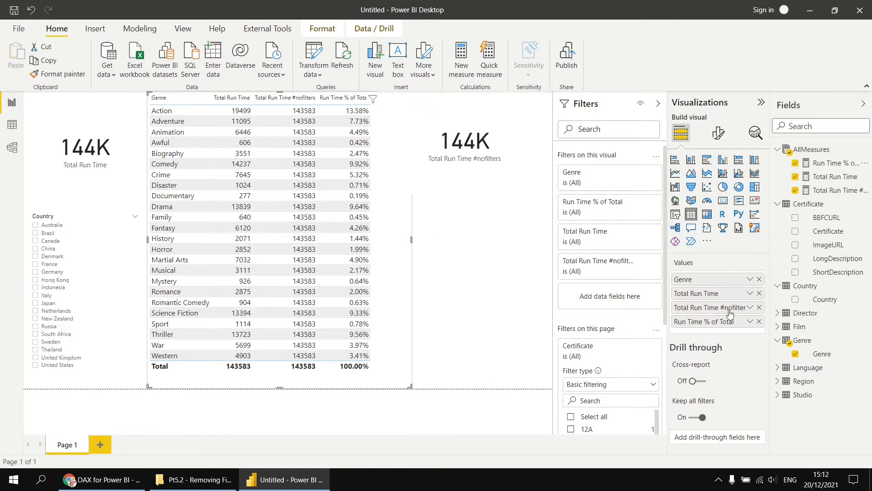
{"action": "left_click", "coordinate": [759, 293]}
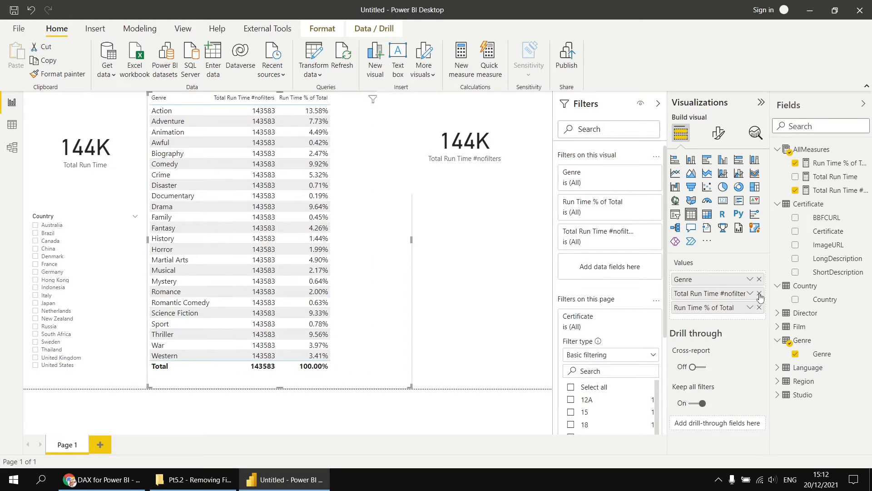
{"action": "left_click", "coordinate": [759, 293]}
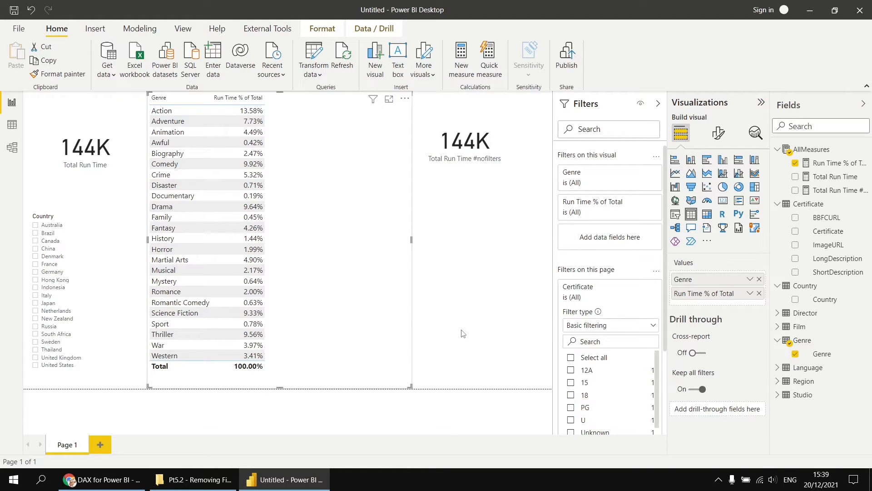
- Add a new report page with the Filters pane collapsed and place an empty matrix in the page's upper-left corner
{"action": "left_click", "coordinate": [102, 443]}
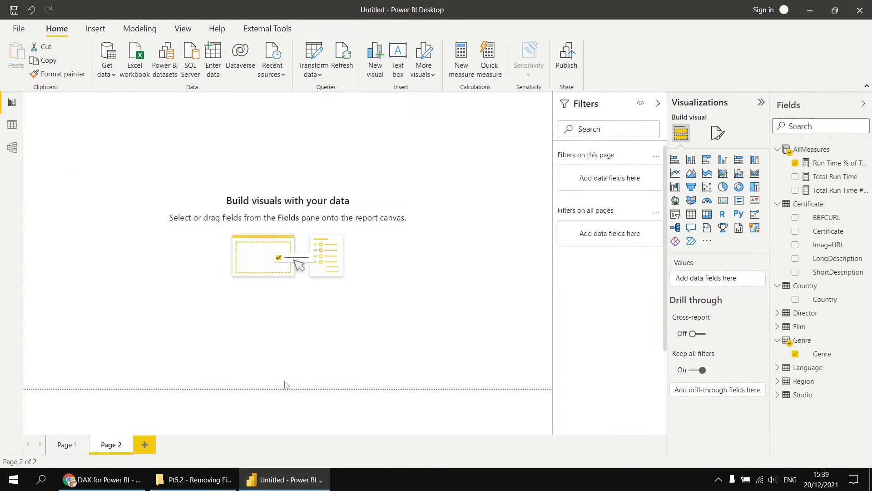
{"action": "left_click", "coordinate": [658, 105]}
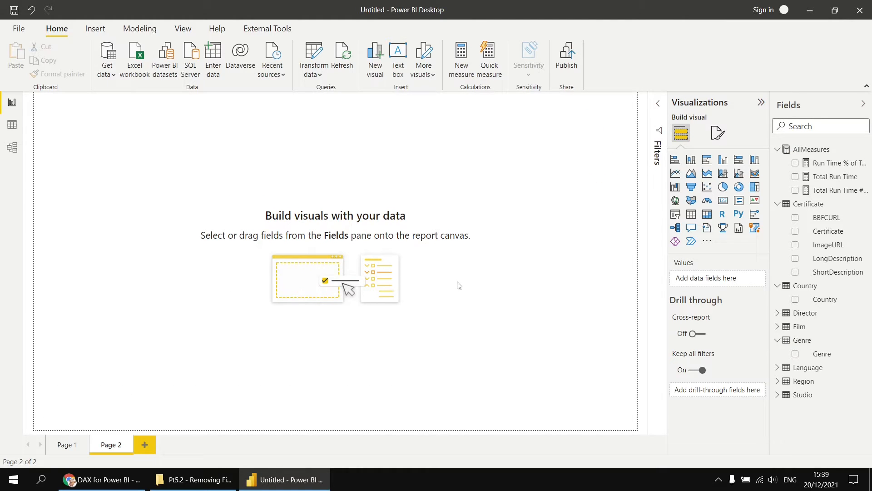
{"action": "left_click", "coordinate": [707, 215]}
{"action": "left_click_drag", "start_coordinate": [77, 107], "coordinate": [72, 107]}
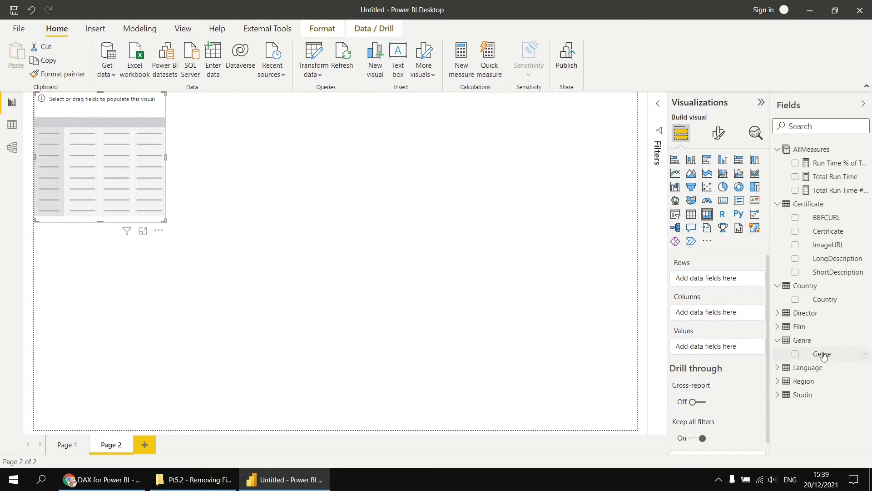
- Fill the matrix with Genre rows, Certificate columns and Total Run Time values, and enlarge it to cover the left half of the page
{"action": "left_click_drag", "start_coordinate": [820, 354], "coordinate": [719, 278]}
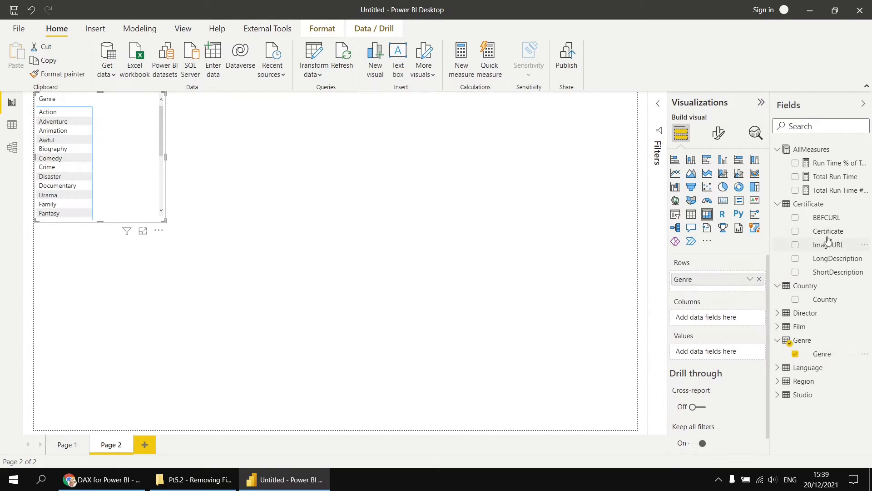
{"action": "left_click_drag", "start_coordinate": [827, 231], "coordinate": [728, 318]}
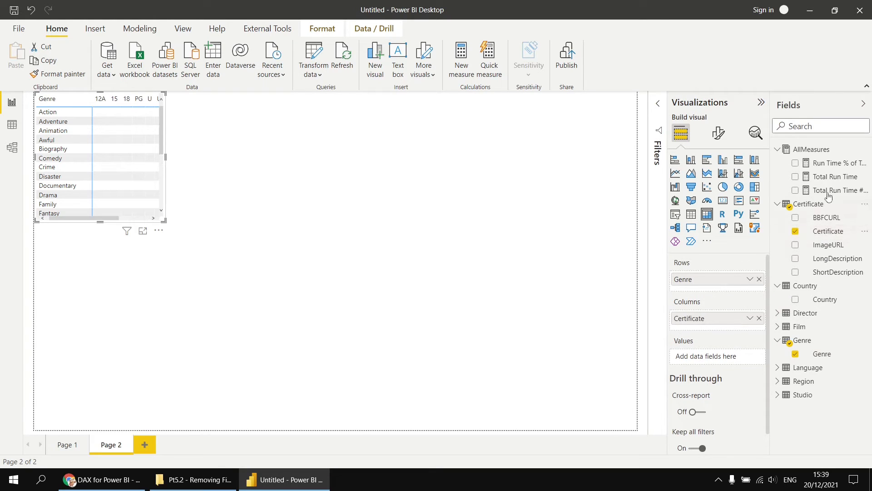
{"action": "left_click_drag", "start_coordinate": [836, 177], "coordinate": [716, 357]}
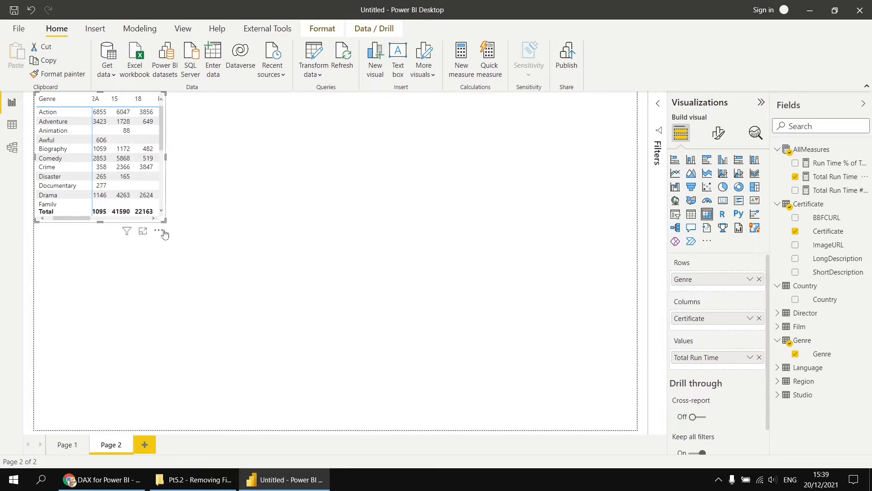
{"action": "left_click_drag", "start_coordinate": [322, 426], "coordinate": [336, 429]}
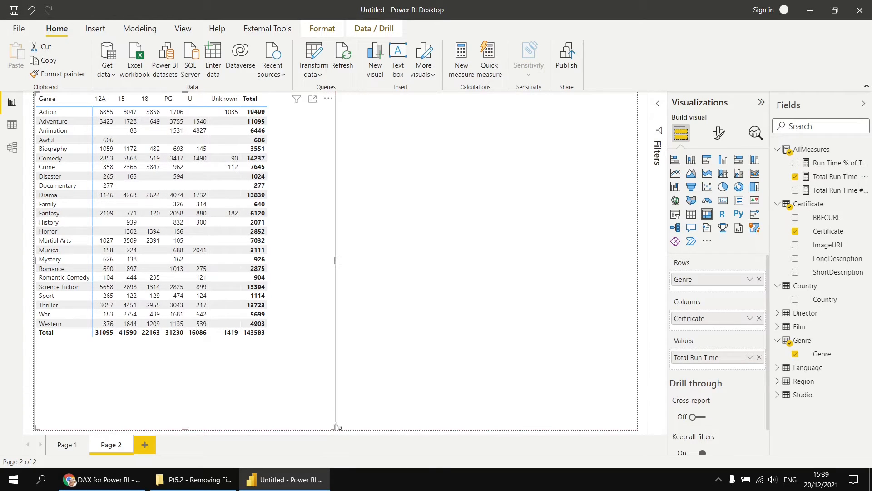
- Set the font size of the matrix values to 13 pt and return to the matrix's field settings
{"action": "left_click", "coordinate": [719, 132]}
{"action": "left_click", "coordinate": [676, 257]}
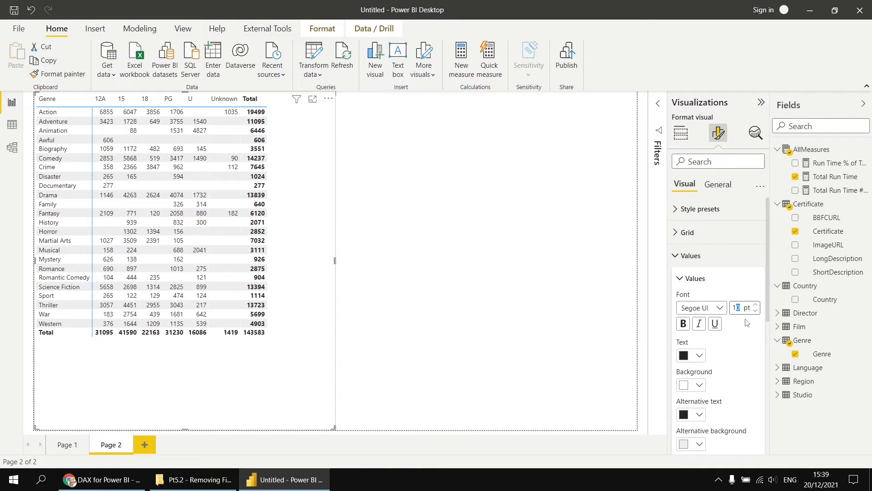
{"action": "type", "text": "13"}
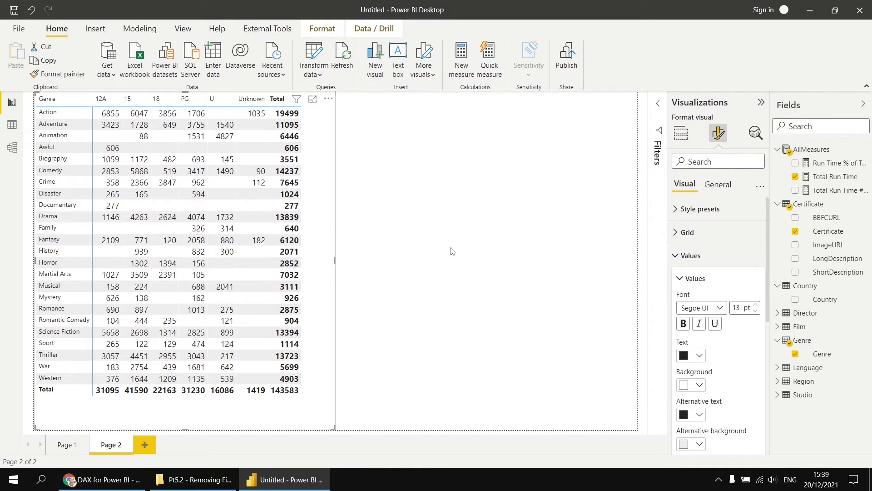
{"action": "left_click", "coordinate": [681, 133]}
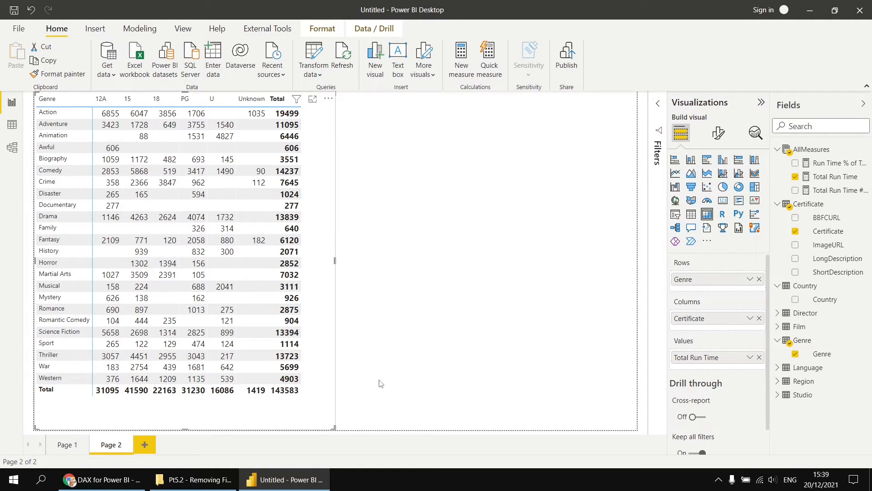
- Duplicate the matrix onto the right half of the page and replace the copy's values with Total Run Time #nofilters
{"action": "key", "text": "ctrl+c"}
{"action": "key", "text": "ctrl+v"}
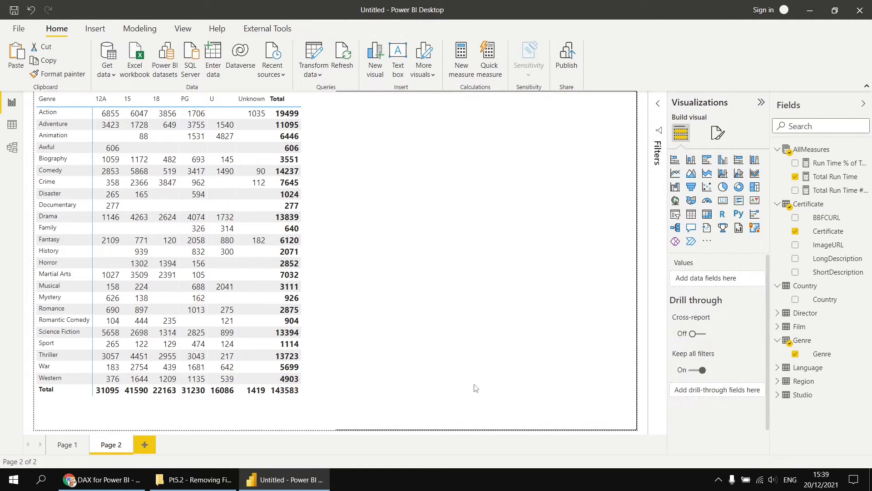
{"action": "left_click_drag", "start_coordinate": [331, 386], "coordinate": [639, 387]}
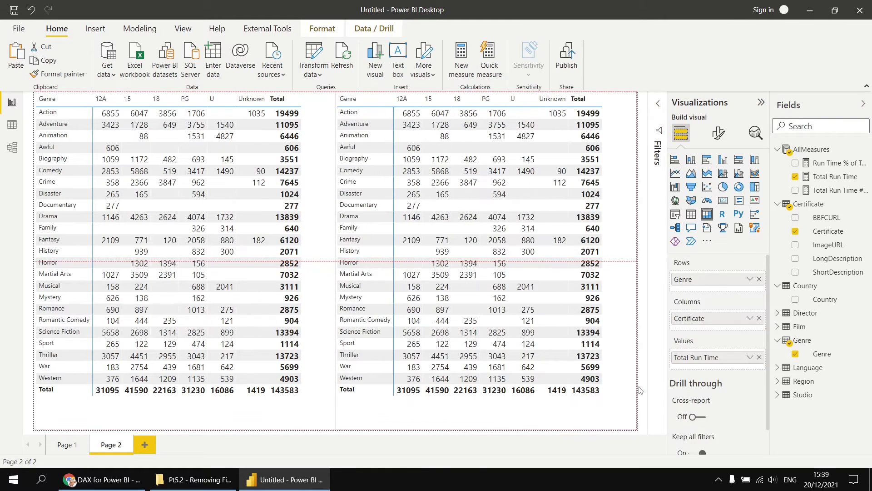
{"action": "left_click", "coordinate": [759, 357]}
{"action": "left_click_drag", "start_coordinate": [820, 193], "coordinate": [714, 358]}
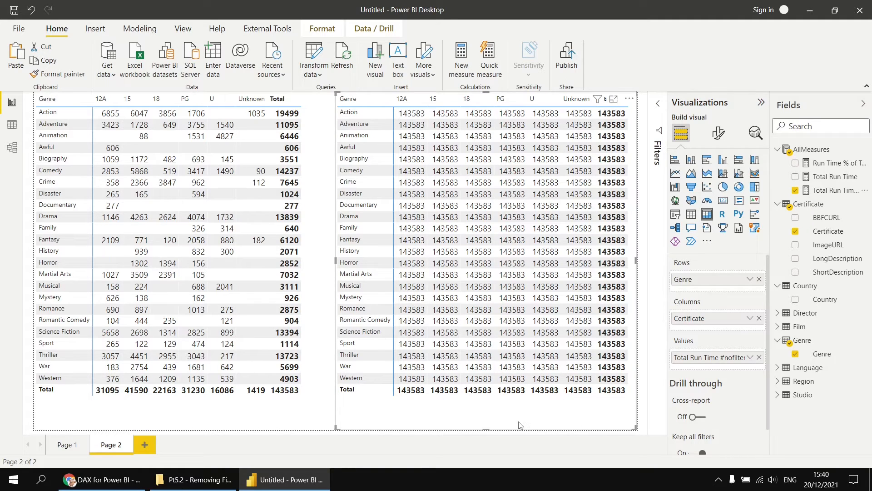
- Create a measure in AllMeasures from the copied Total Run Time #nofilters formula and name it Total Run Time All Genres
{"action": "left_click", "coordinate": [826, 192]}
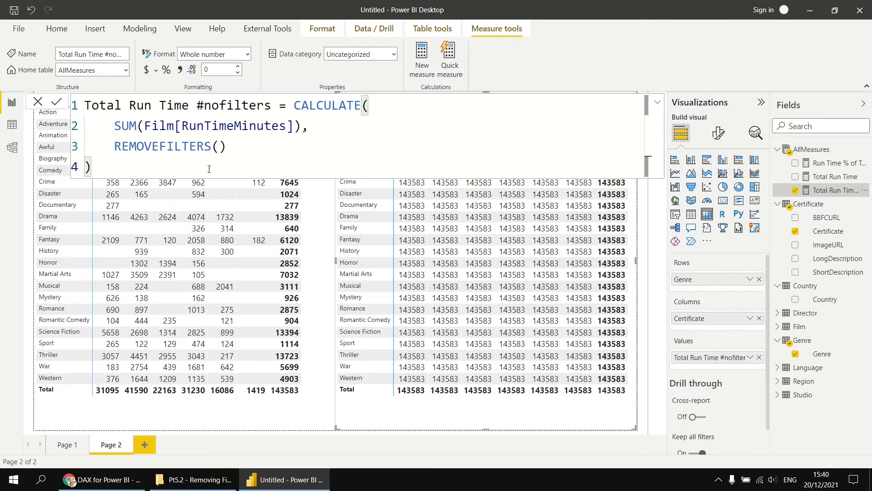
{"action": "key", "text": "ctrl+a"}
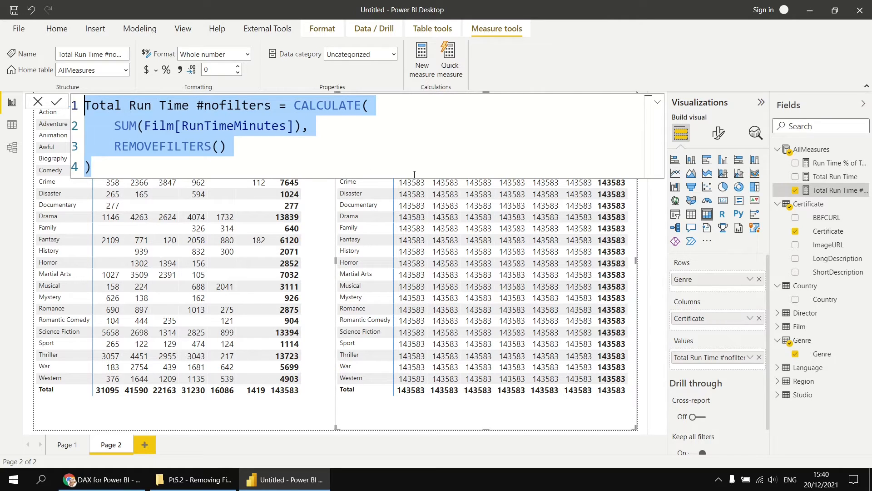
{"action": "right_click", "coordinate": [822, 152]}
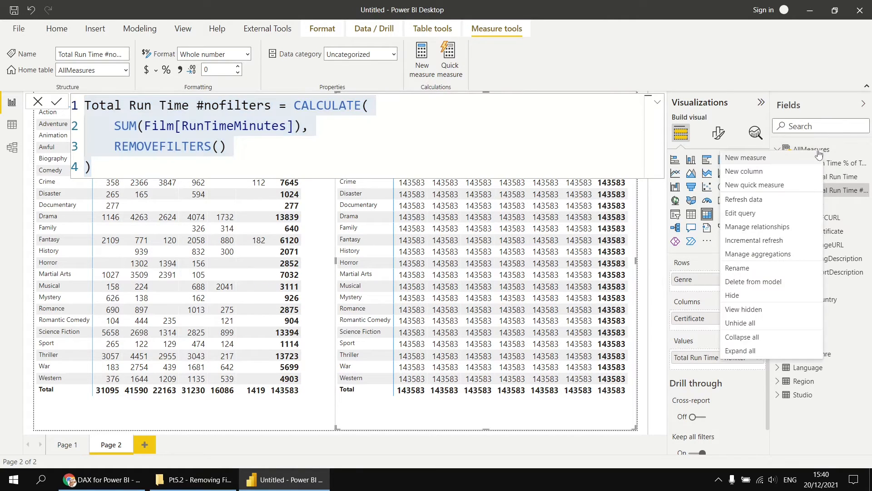
{"action": "left_click", "coordinate": [758, 159]}
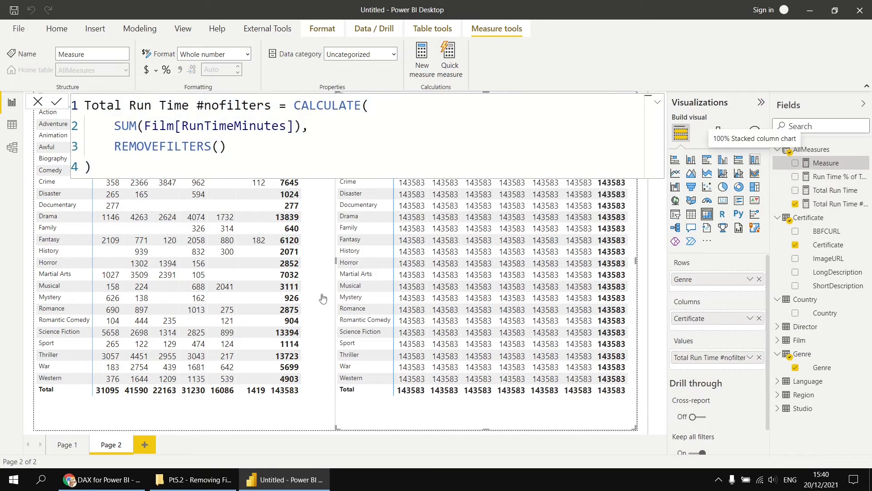
{"action": "key", "text": "ctrl+v"}
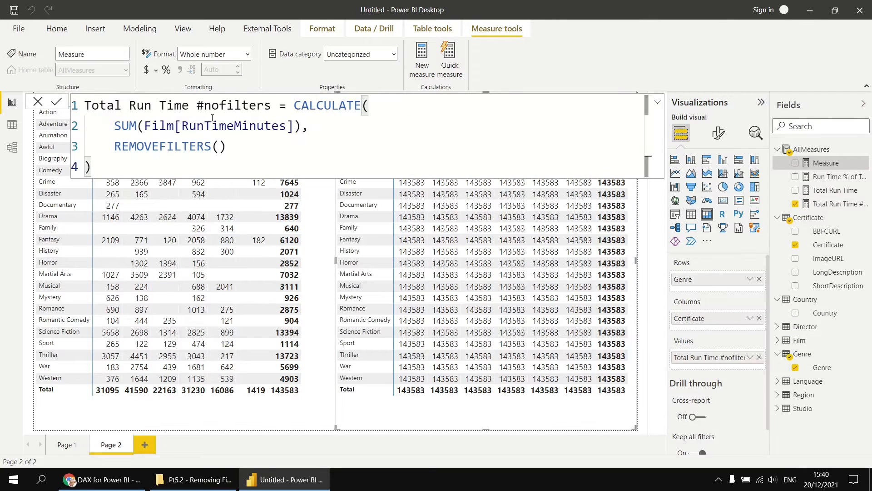
{"action": "left_click_drag", "start_coordinate": [197, 106], "coordinate": [272, 105]}
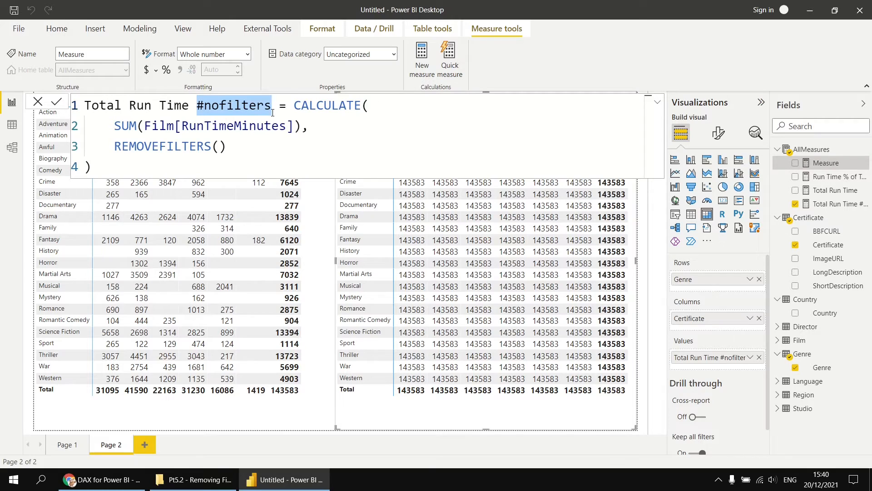
{"action": "type", "text": "All Genres"}
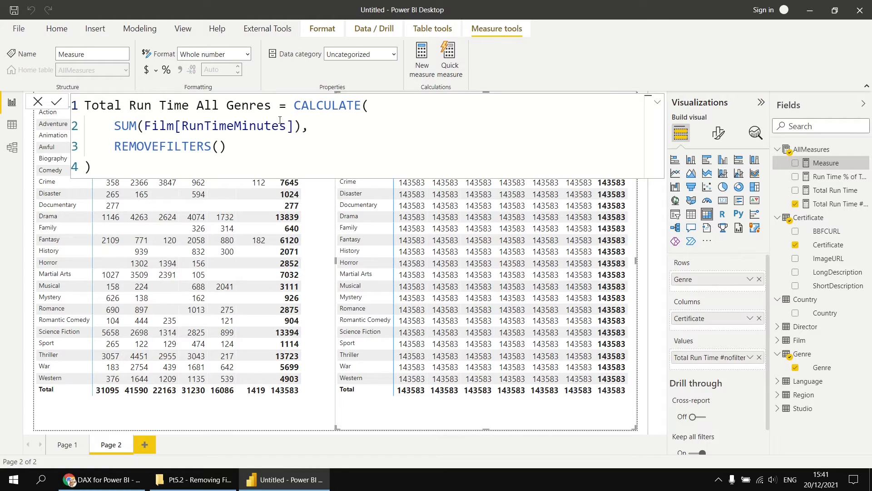
{"action": "left_click", "coordinate": [218, 148]}
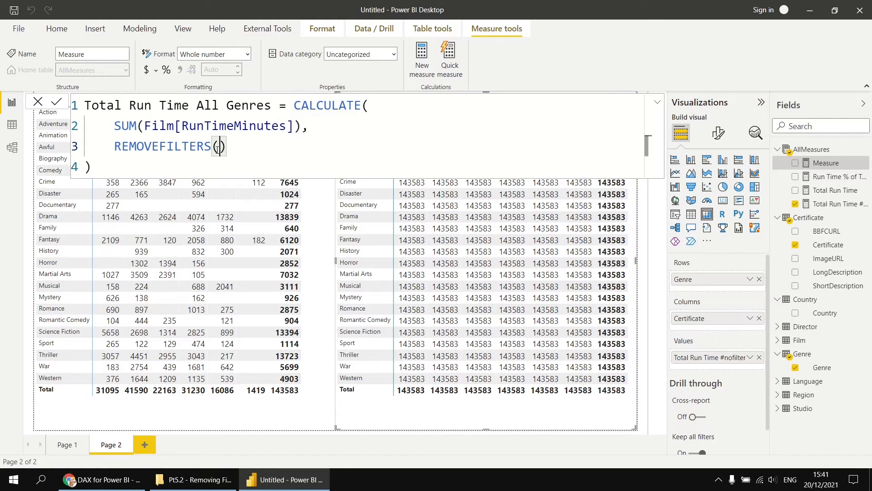
{"action": "left_click_drag", "start_coordinate": [115, 147], "coordinate": [212, 146]}
{"action": "type", "text": "ALL"}
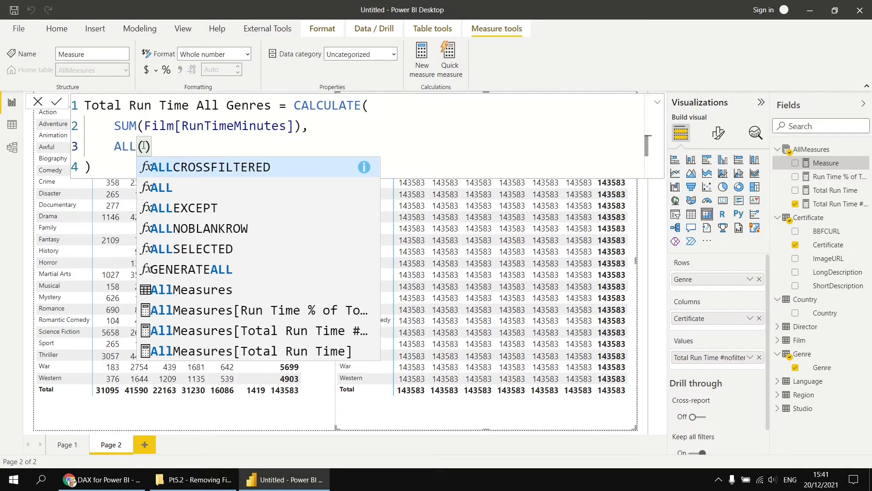
{"action": "key", "text": "ctrl+z"}
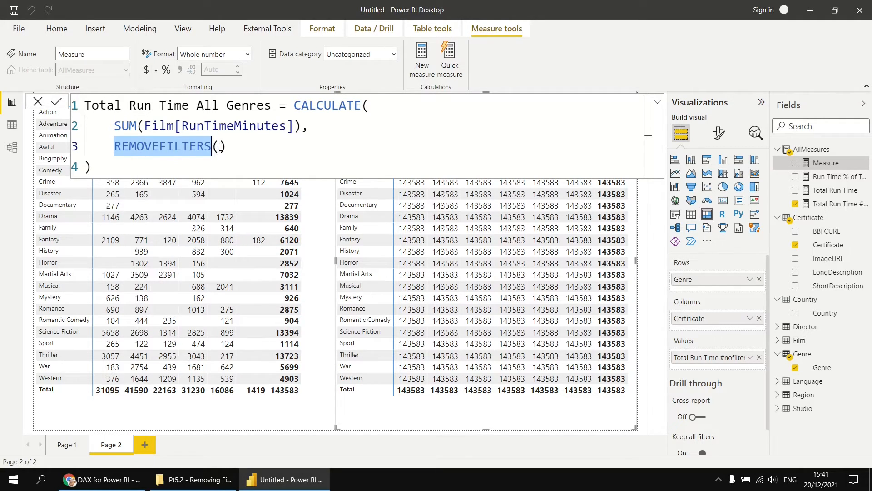
- Add the Genre table as the REMOVEFILTERS argument and commit the Total Run Time All Genres measure
{"action": "left_click", "coordinate": [221, 146]}
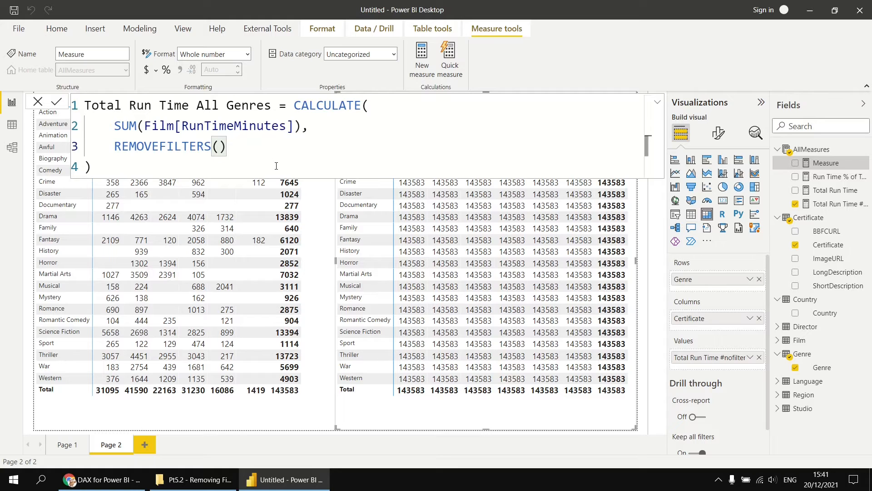
{"action": "type", "text": "Ge"}
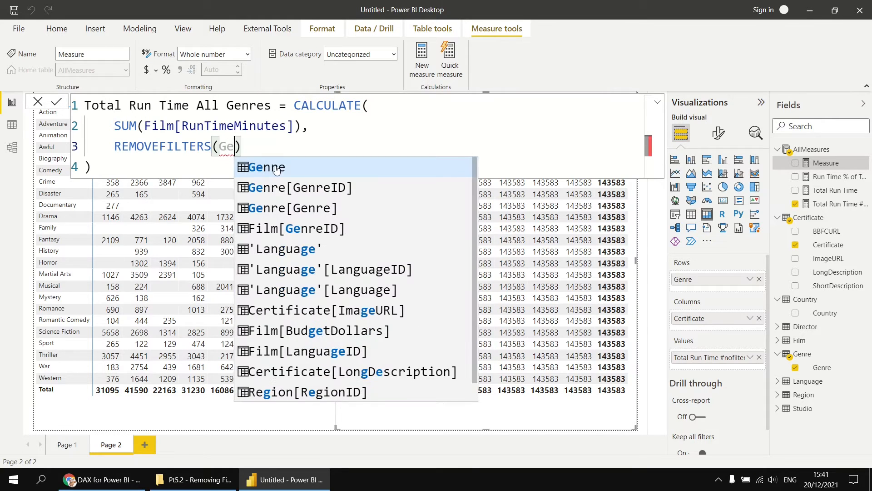
{"action": "type", "text": "nre"}
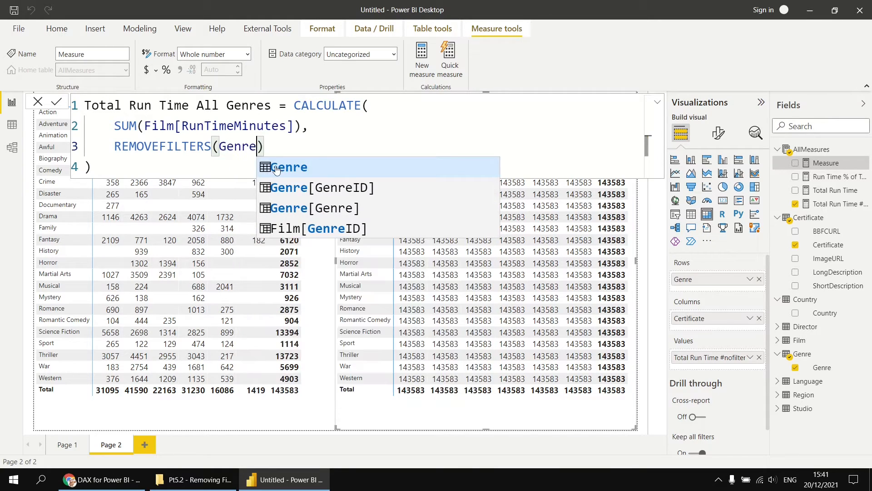
{"action": "left_click", "coordinate": [199, 170]}
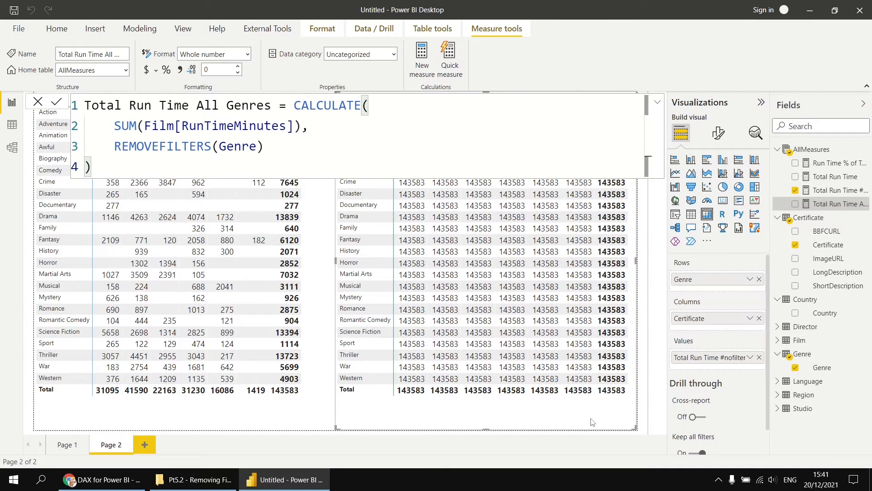
- Replace the copied matrix's values with the Total Run Time All Genres measure and deselect the matrix
{"action": "left_click", "coordinate": [759, 357]}
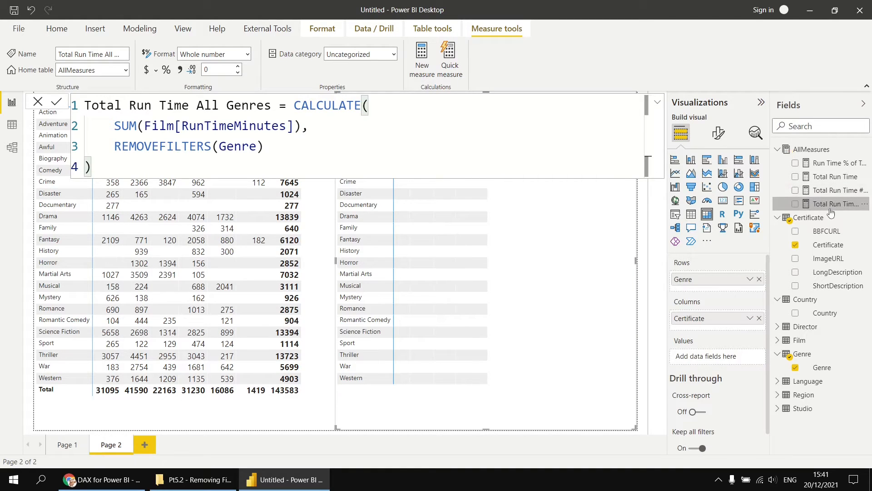
{"action": "left_click_drag", "start_coordinate": [838, 206], "coordinate": [718, 357]}
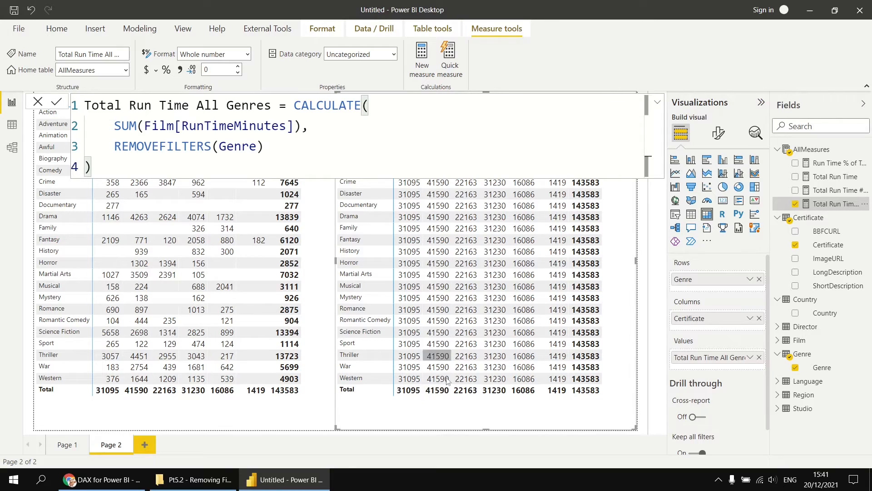
{"action": "left_click", "coordinate": [644, 406]}
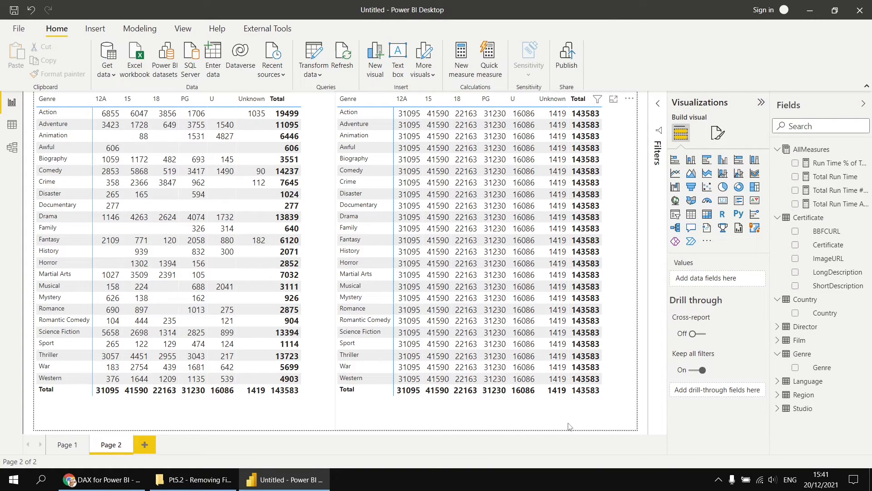
- Create a measure in AllMeasures named Run Time % of All Genres and begin its formula with the DIVIDE function
{"action": "right_click", "coordinate": [819, 150]}
{"action": "left_click", "coordinate": [673, 207]}
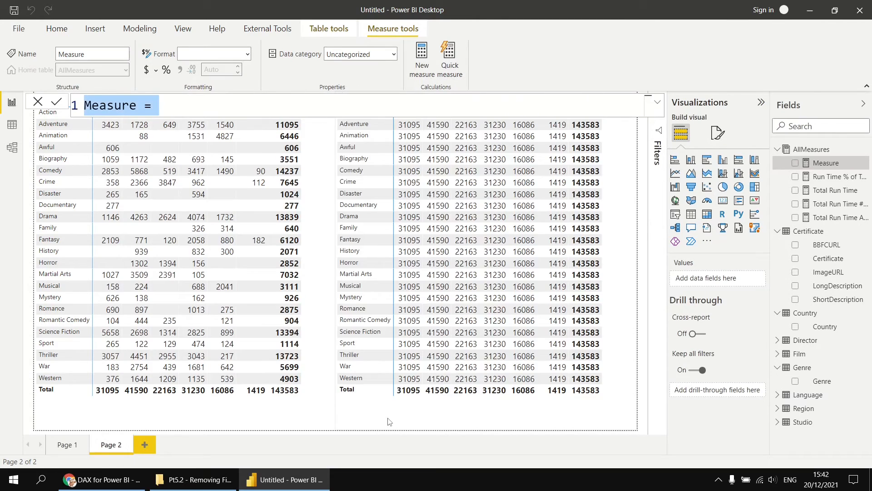
{"action": "type", "text": "Run Time "}
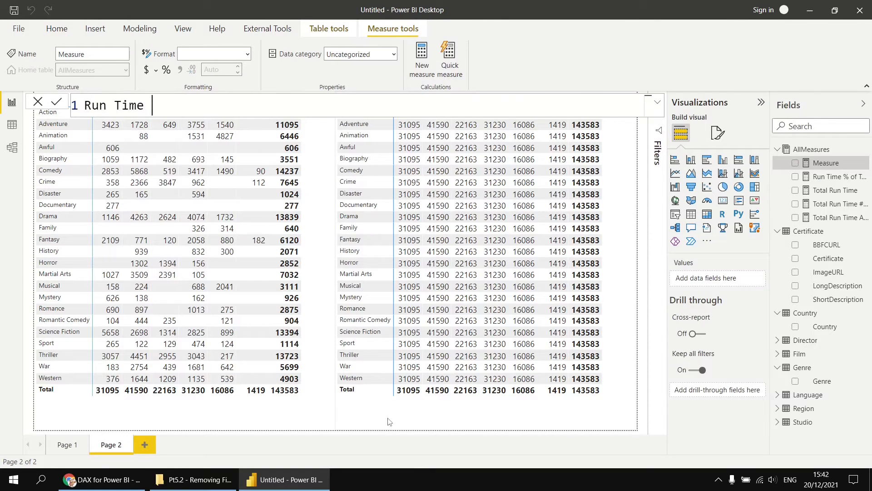
{"action": "type", "text": "% of All Genres "}
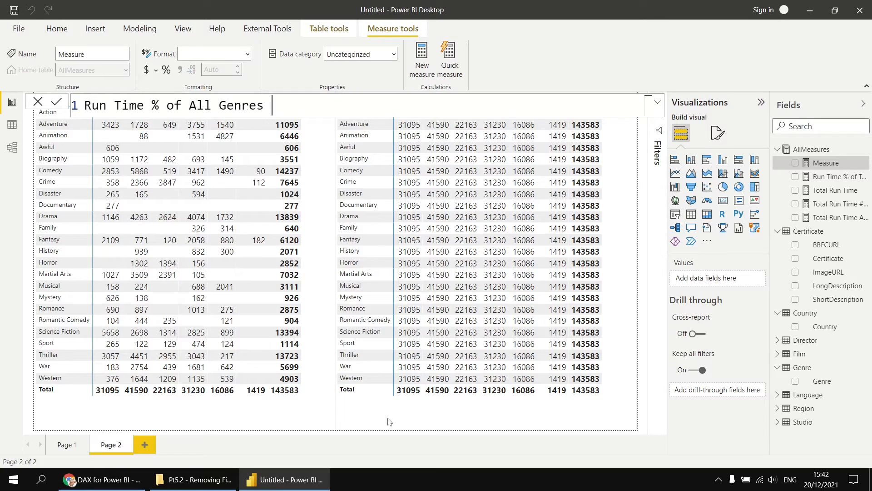
{"action": "type", "text": "= divi"}
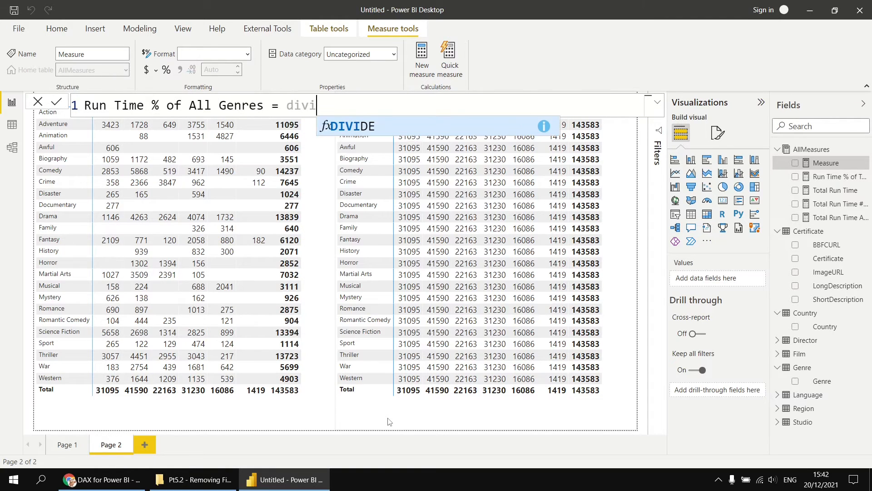
{"action": "key", "text": "Tab"}
{"action": "key", "text": "shift+Return"}
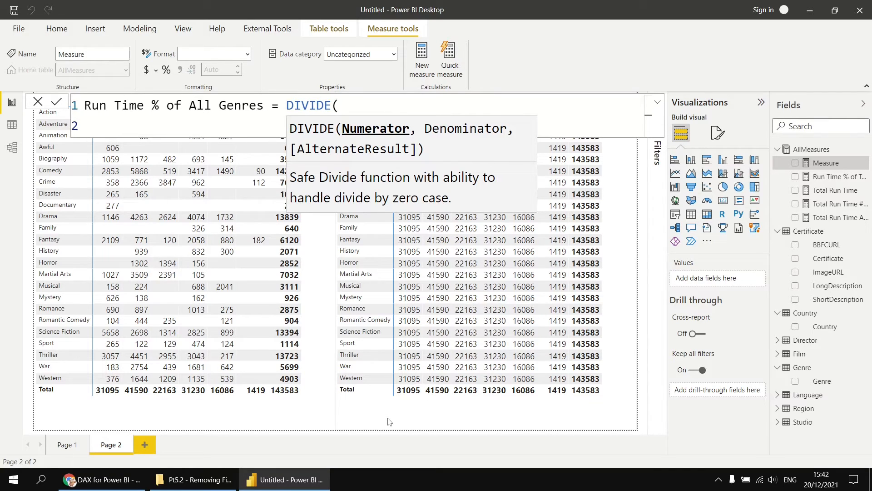
- Enter the Total Run Time measure as the numerator of DIVIDE, followed by a new line for the denominator
{"action": "type", "text": "["}
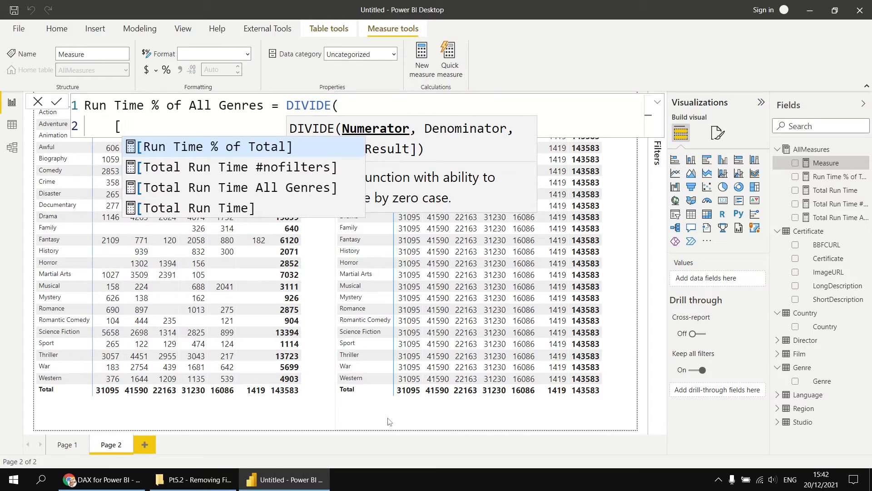
{"action": "key", "text": "Down"}
{"action": "key", "text": "Down"}
{"action": "key", "text": "Down"}
{"action": "key", "text": "Tab"}
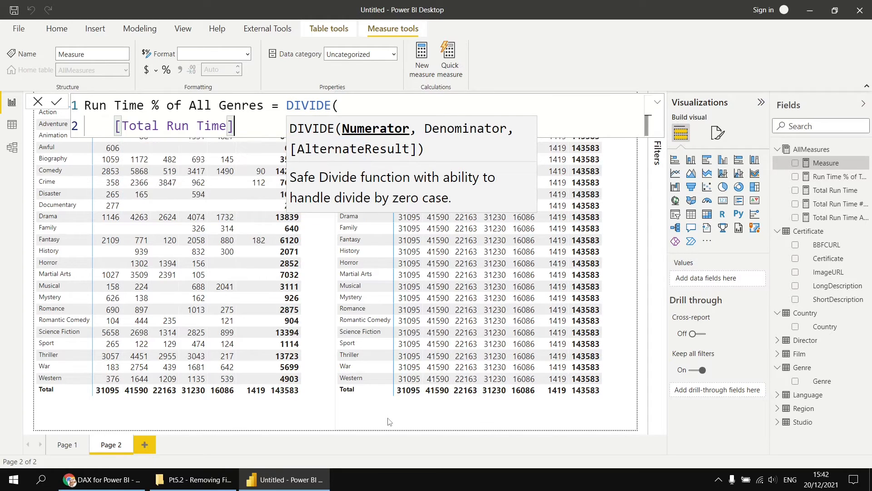
{"action": "type", "text": ","}
{"action": "key", "text": "Return"}
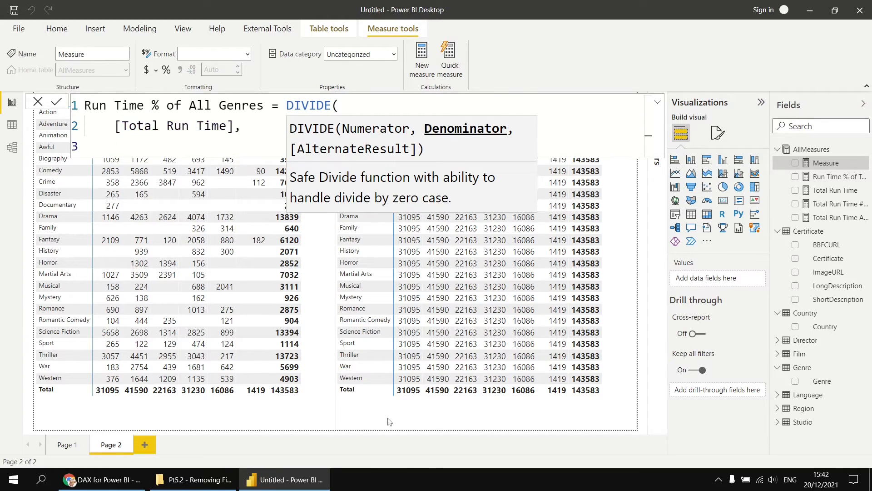
- Enter Total Run Time All Genres as the DIVIDE denominator, close the function and commit the measure
{"action": "type", "text": "["}
{"action": "key", "text": "Down"}
{"action": "key", "text": "Down"}
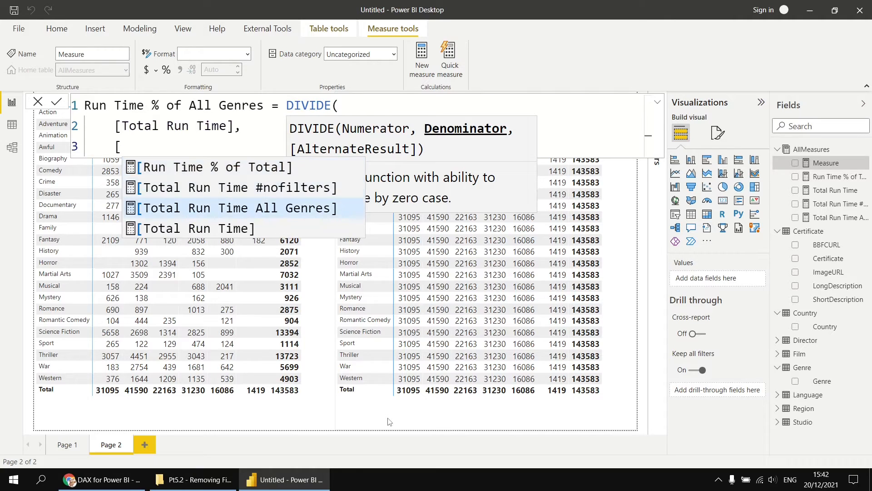
{"action": "key", "text": "Tab"}
{"action": "key", "text": "Return"}
{"action": "type", "text": ")"}
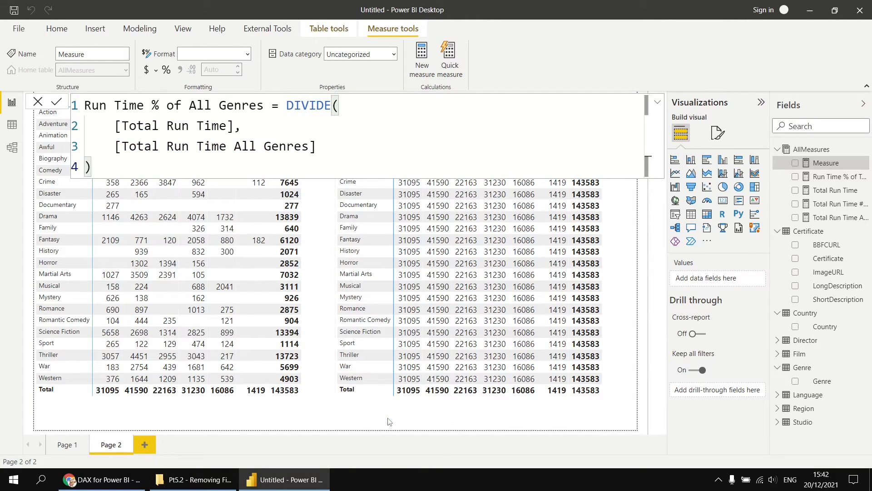
{"action": "key", "text": "Return"}
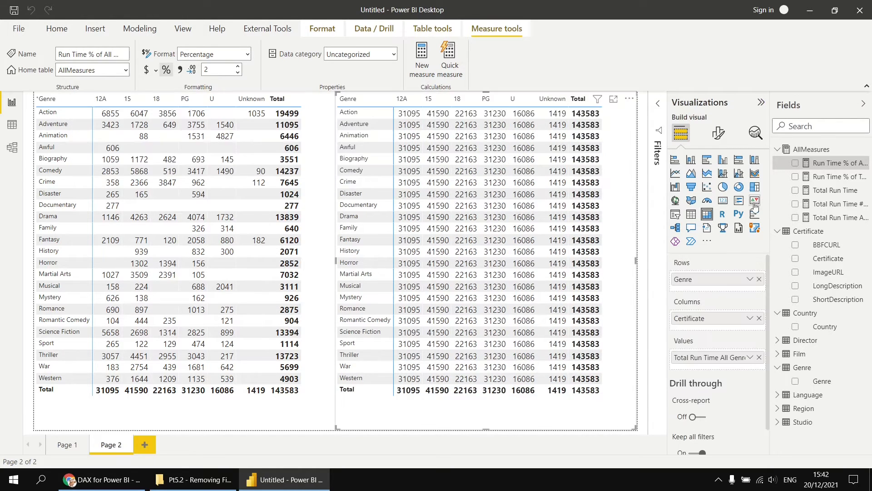
- Widen the field list and replace the copied matrix's values with the Run Time % of All Genres measure
{"action": "left_click_drag", "start_coordinate": [771, 198], "coordinate": [755, 203]}
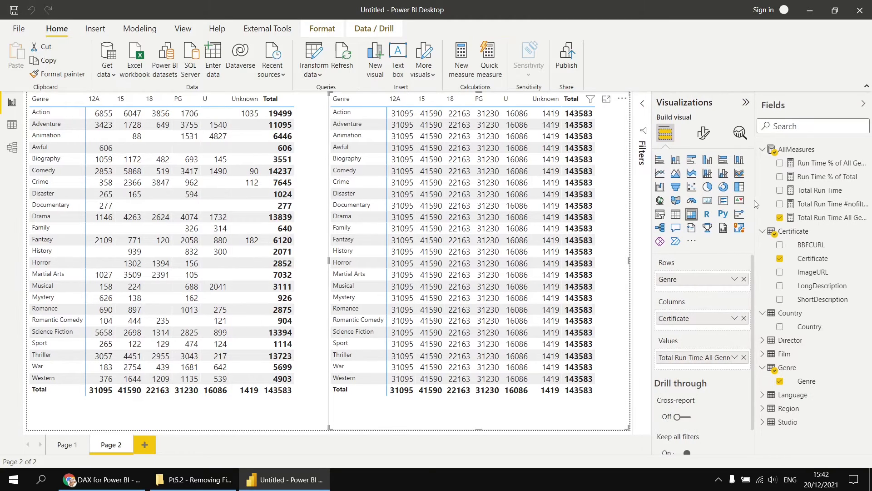
{"action": "left_click", "coordinate": [744, 358]}
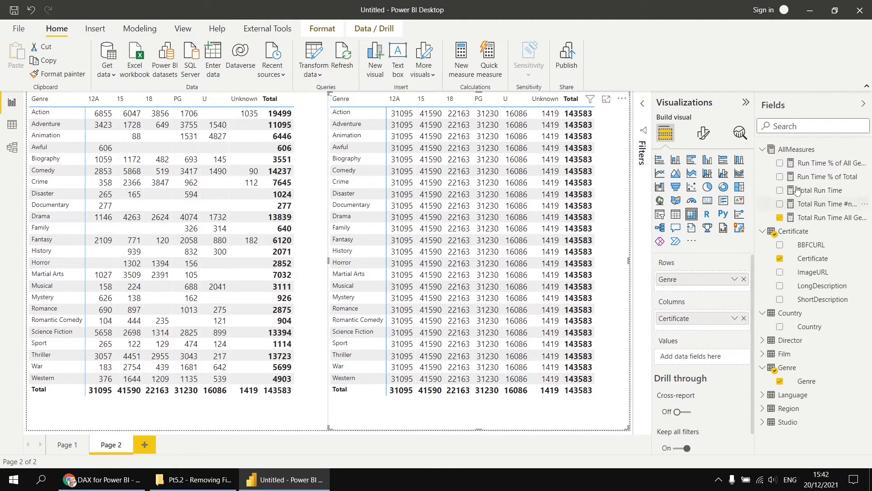
{"action": "left_click_drag", "start_coordinate": [813, 168], "coordinate": [727, 357]}
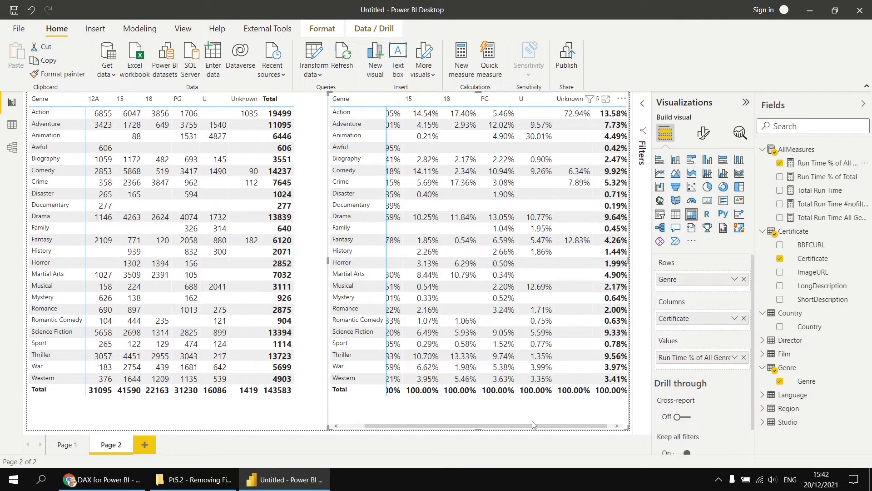
{"action": "left_click_drag", "start_coordinate": [533, 425], "coordinate": [511, 425]}
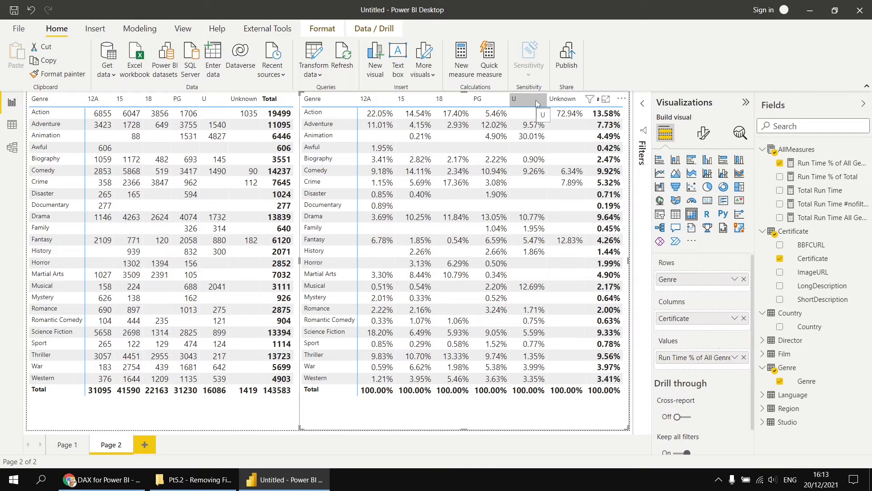
- Create a measure in AllMeasures from the copied Total Run Time All Genres formula and name it Total Run Time All Genres and Certificates
{"action": "left_click", "coordinate": [818, 221]}
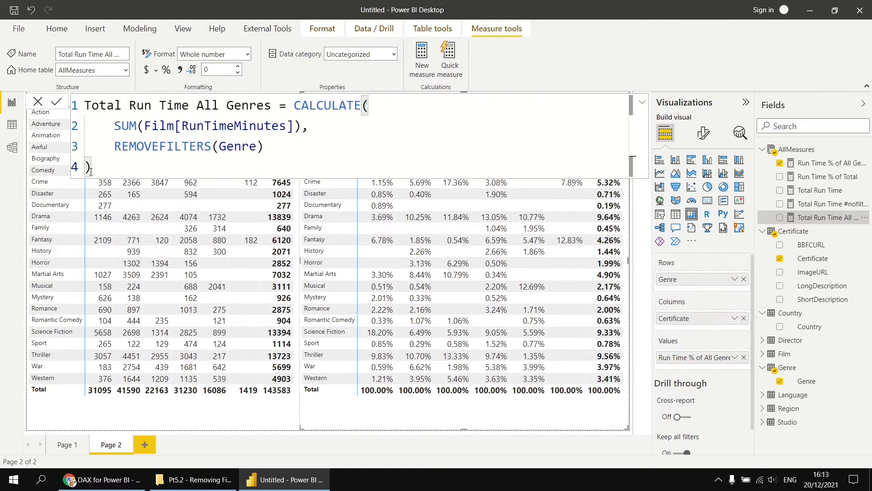
{"action": "left_click_drag", "start_coordinate": [91, 171], "coordinate": [85, 105]}
{"action": "key", "text": "ctrl+c"}
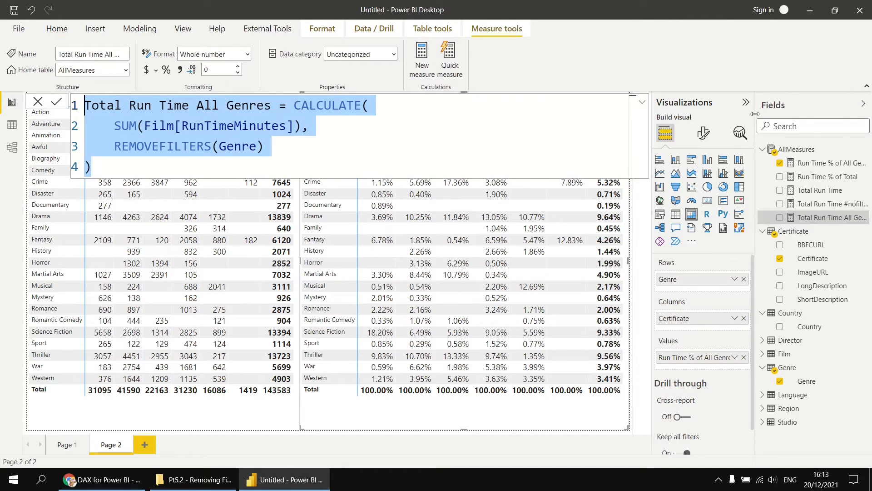
{"action": "right_click", "coordinate": [796, 152]}
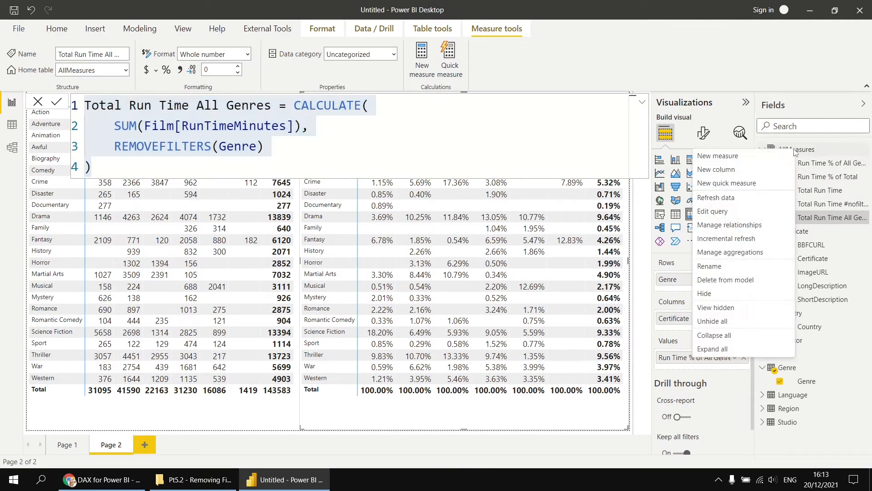
{"action": "left_click", "coordinate": [740, 158]}
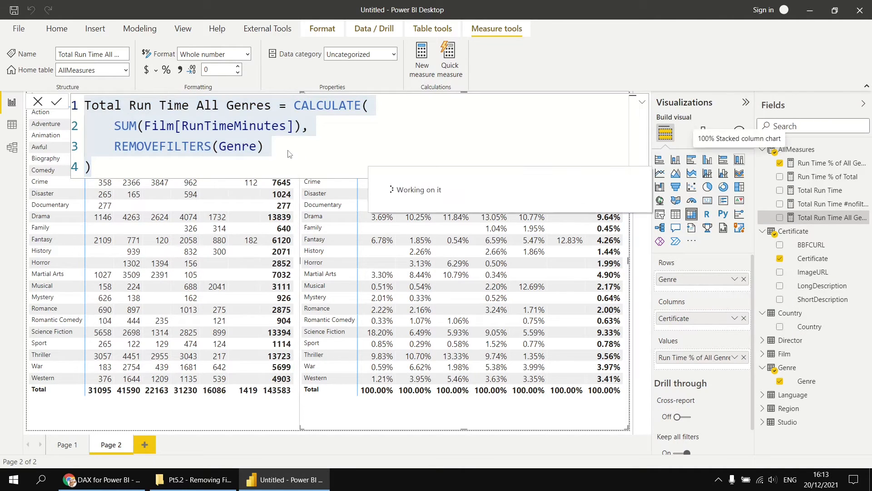
{"action": "key", "text": "ctrl+v"}
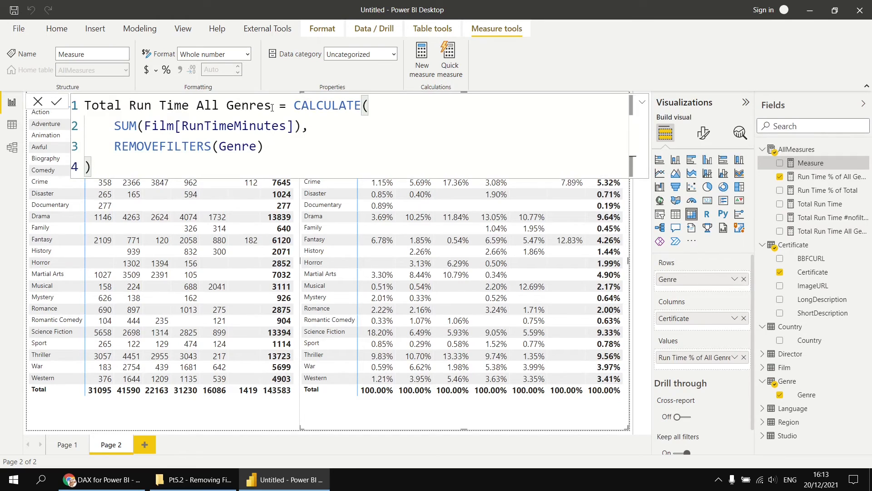
{"action": "left_click", "coordinate": [272, 107]}
{"action": "type", "text": "and  "}
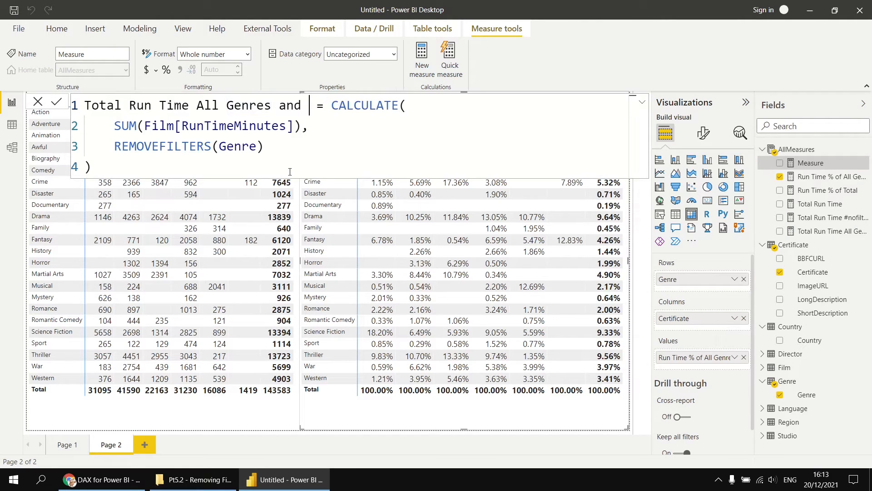
{"action": "type", "text": "Certificates"}
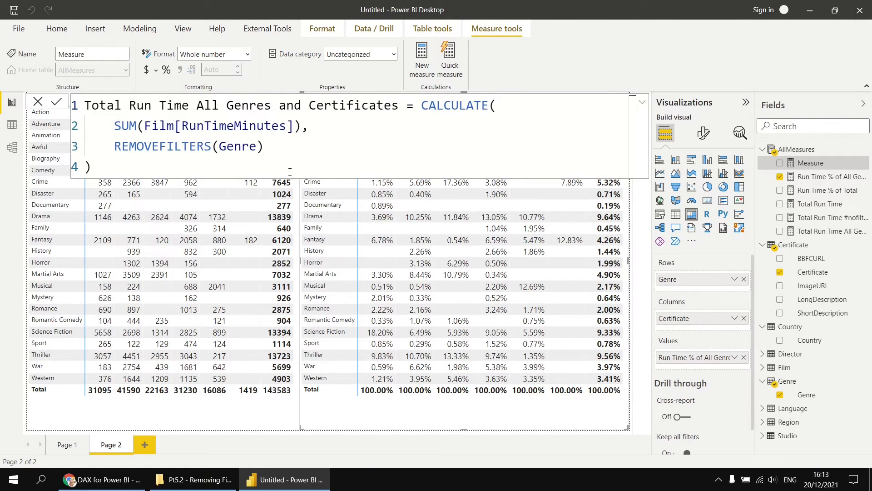
- Try to add the Certificate table as a second argument after Genre inside the REMOVEFILTERS function
{"action": "double_click", "coordinate": [249, 146]}
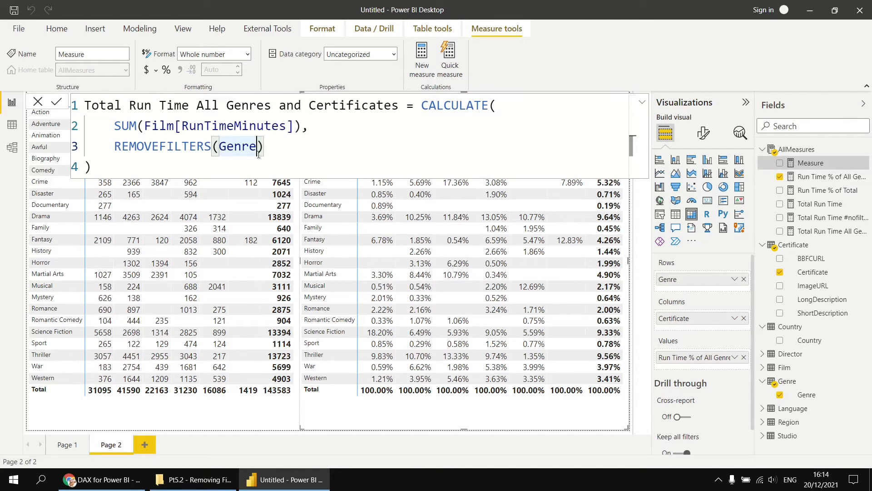
{"action": "key", "text": "Right"}
{"action": "type", "text": ", "}
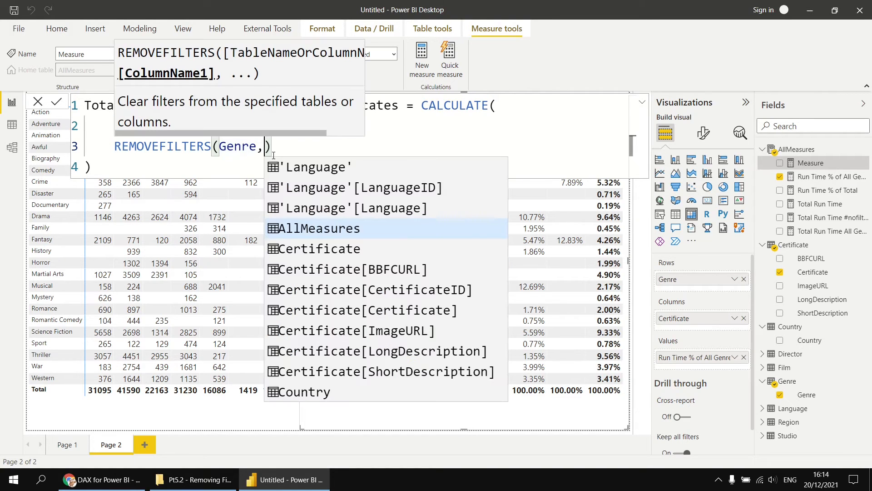
{"action": "type", "text": "Certificate"}
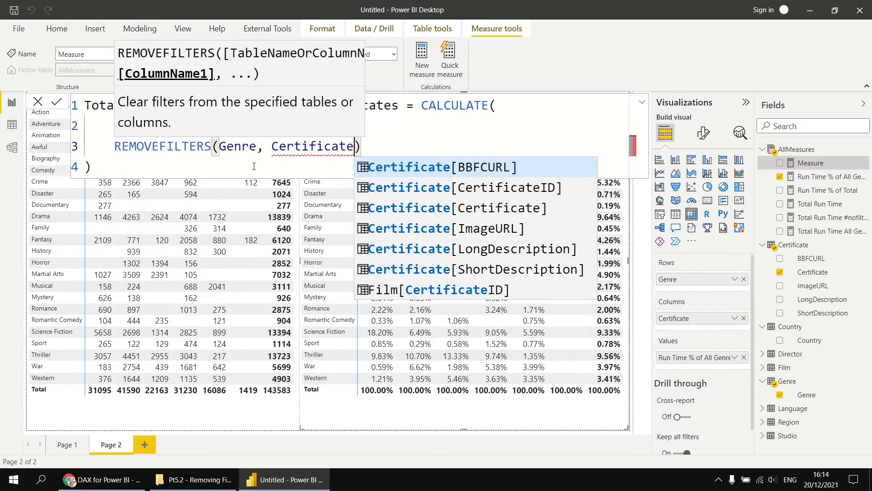
{"action": "left_click", "coordinate": [283, 170]}
{"action": "mouse_move", "coordinate": [307, 147]}
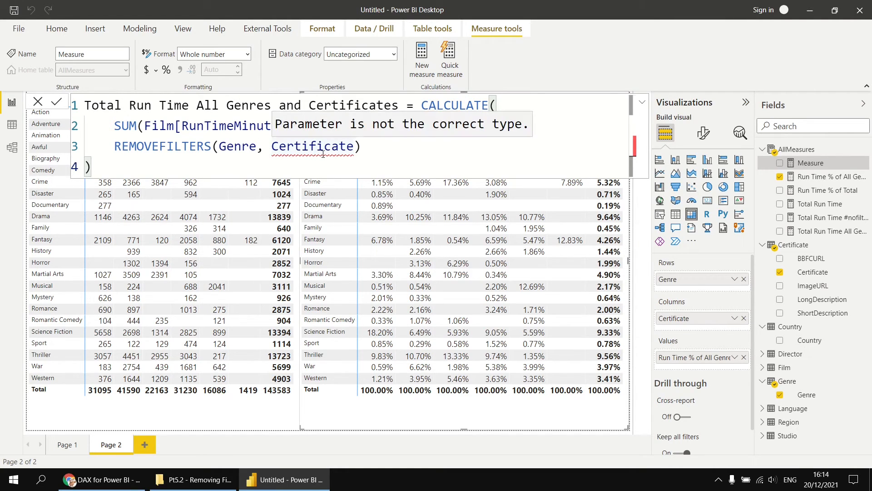
{"action": "left_click_drag", "start_coordinate": [354, 148], "coordinate": [259, 150]}
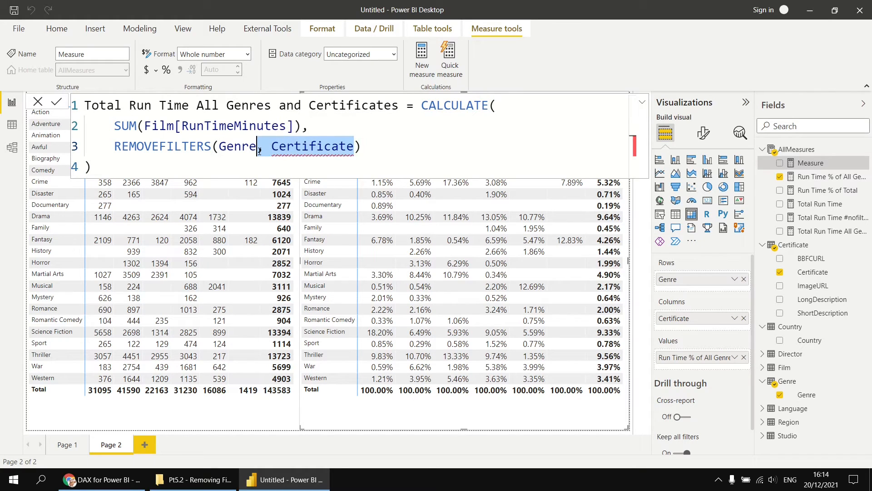
{"action": "key", "text": "BackSpace"}
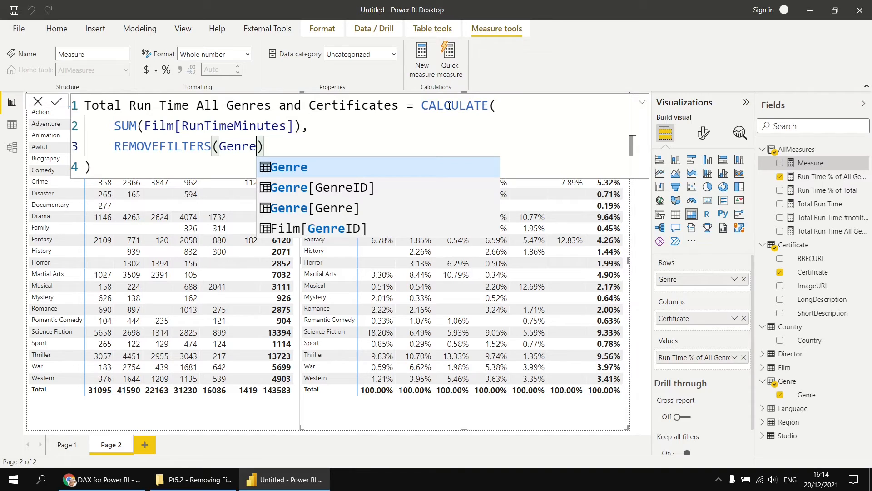
- Add REMOVEFILTERS(Certificate) as a separate filter argument after REMOVEFILTERS(Genre) in the CALCULATE formula and commit the measure
{"action": "left_click", "coordinate": [298, 145]}
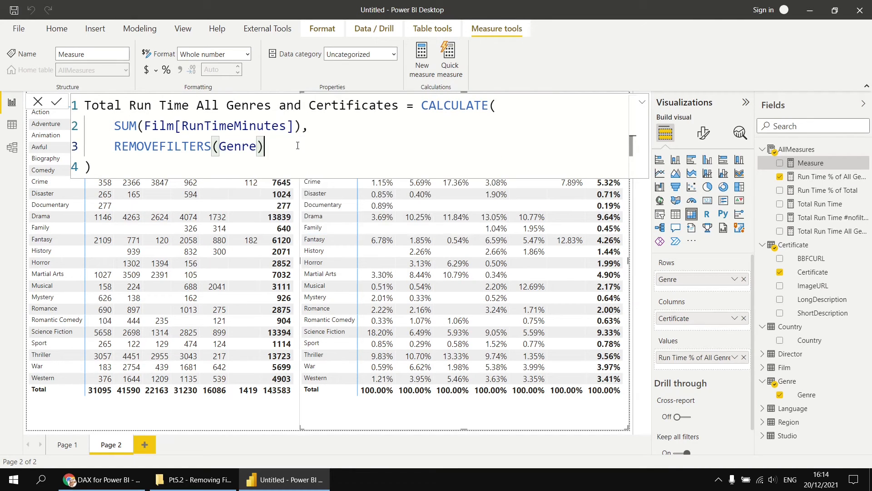
{"action": "type", "text": ","}
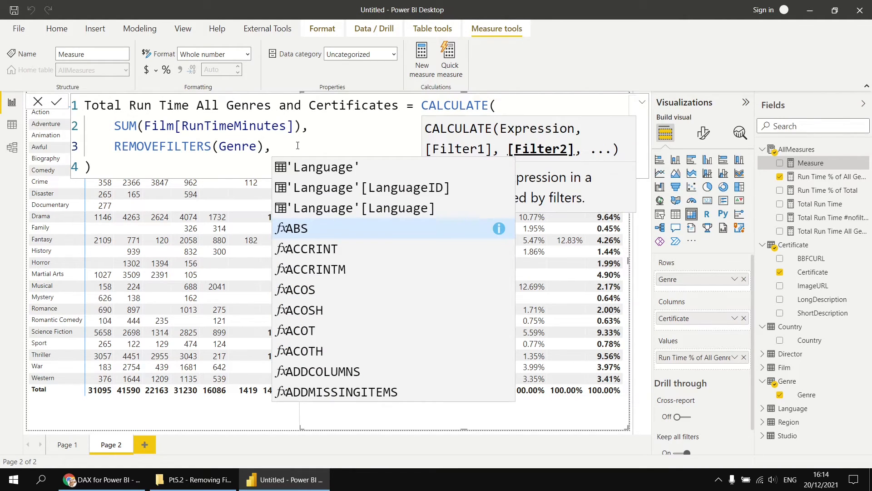
{"action": "key", "text": "shift+Return"}
{"action": "type", "text": "remo"}
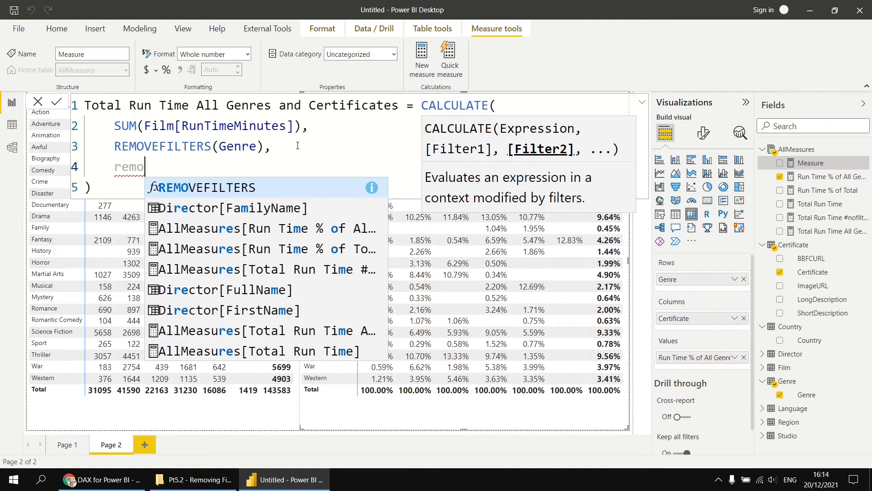
{"action": "key", "text": "Tab"}
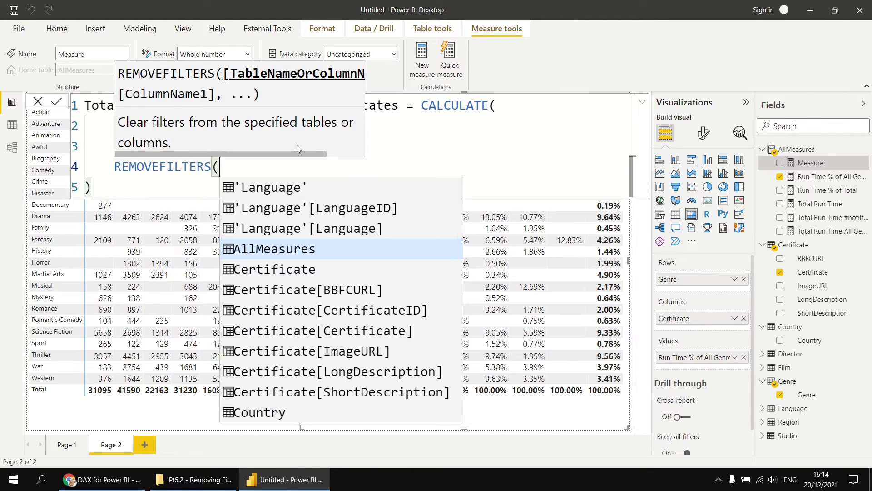
{"action": "key", "text": "Down"}
{"action": "key", "text": "Tab"}
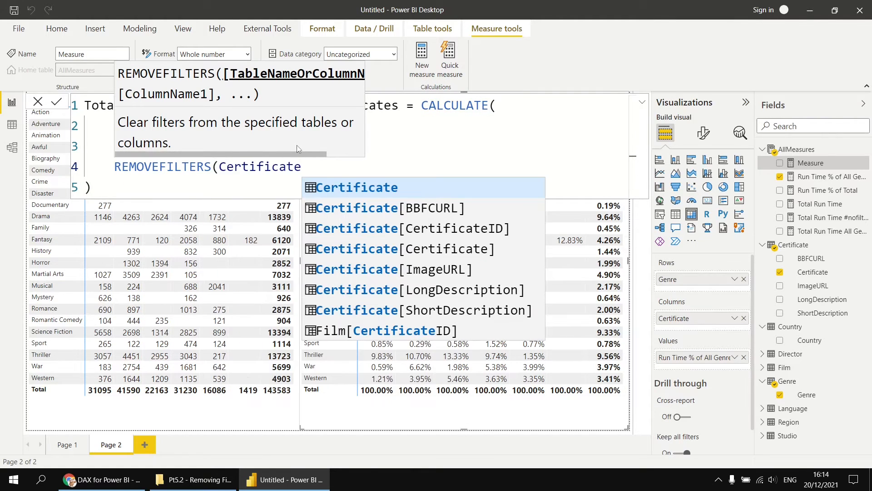
{"action": "type", "text": ")"}
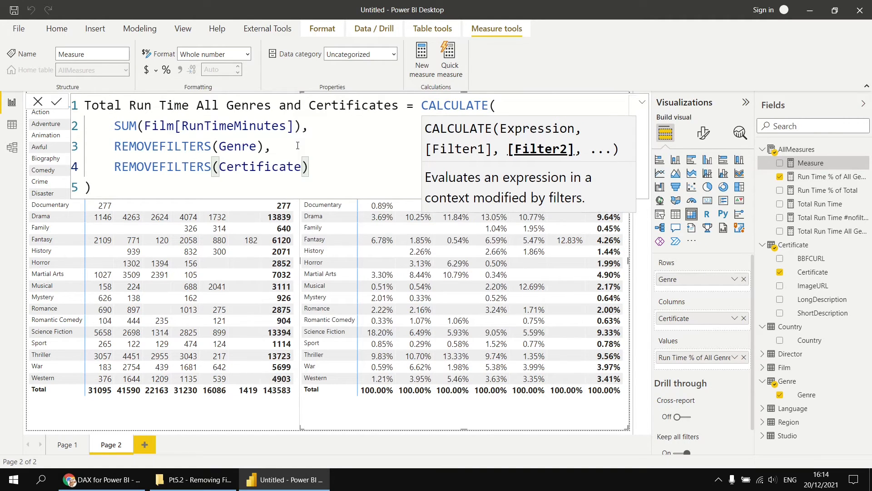
{"action": "left_click", "coordinate": [169, 186]}
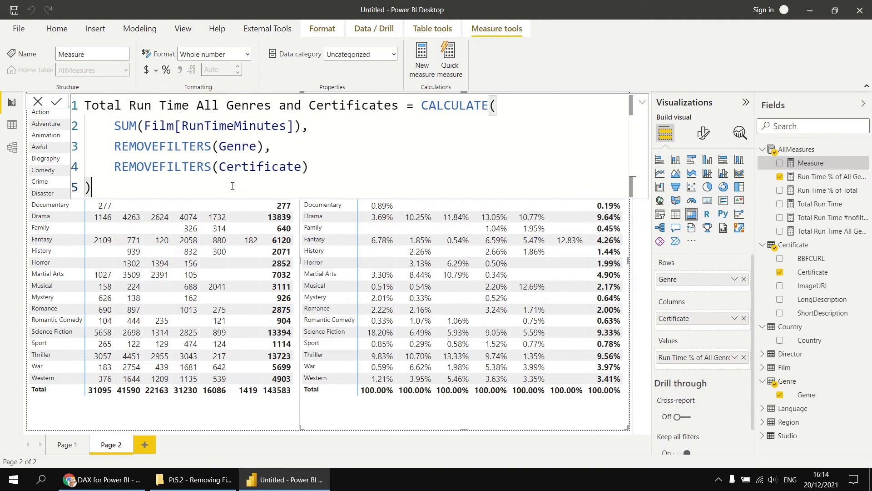
{"action": "left_click", "coordinate": [56, 101]}
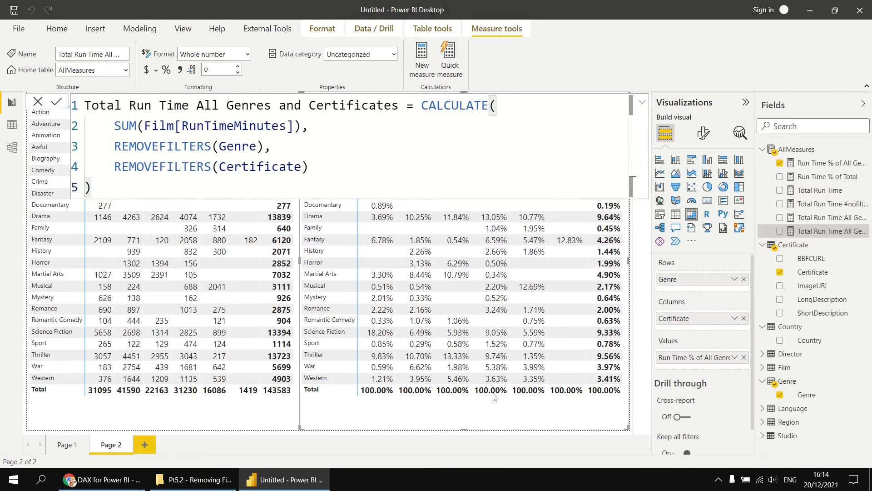
- Replace the percentage matrix's values with the Total Run Time All Genres and Certificates measure and close the formula editor
{"action": "left_click", "coordinate": [744, 359]}
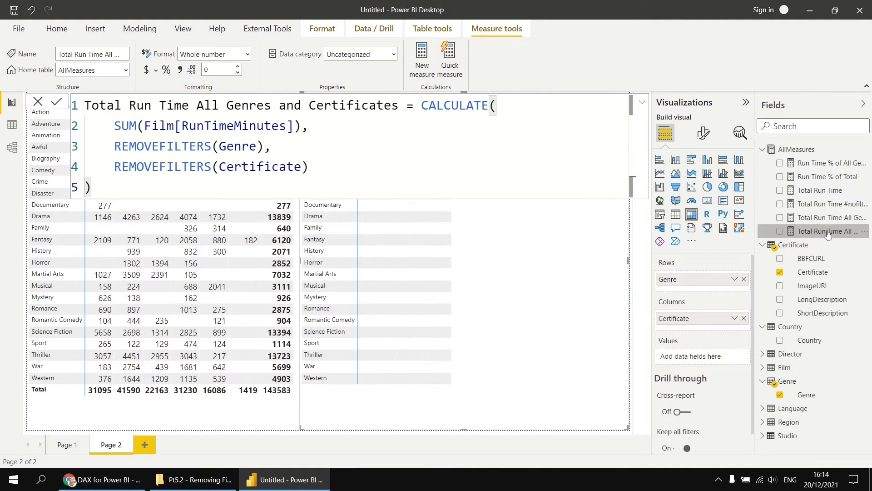
{"action": "left_click_drag", "start_coordinate": [826, 233], "coordinate": [690, 359]}
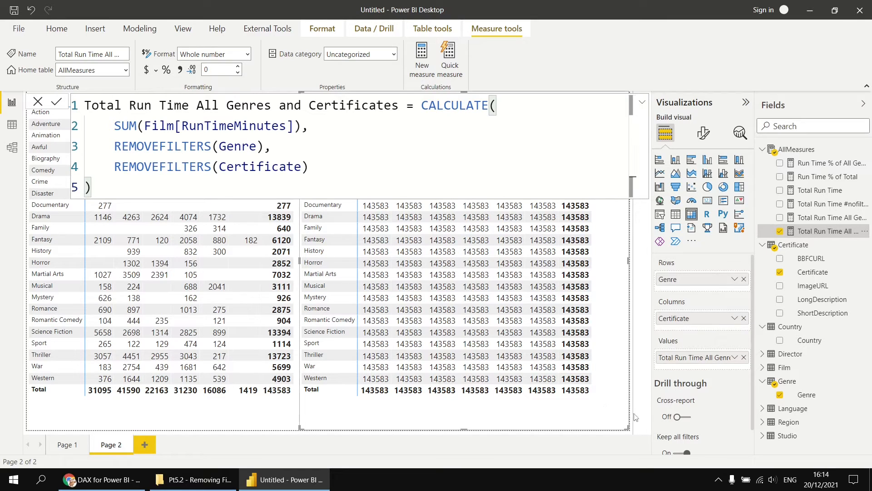
{"action": "left_click", "coordinate": [801, 150]}
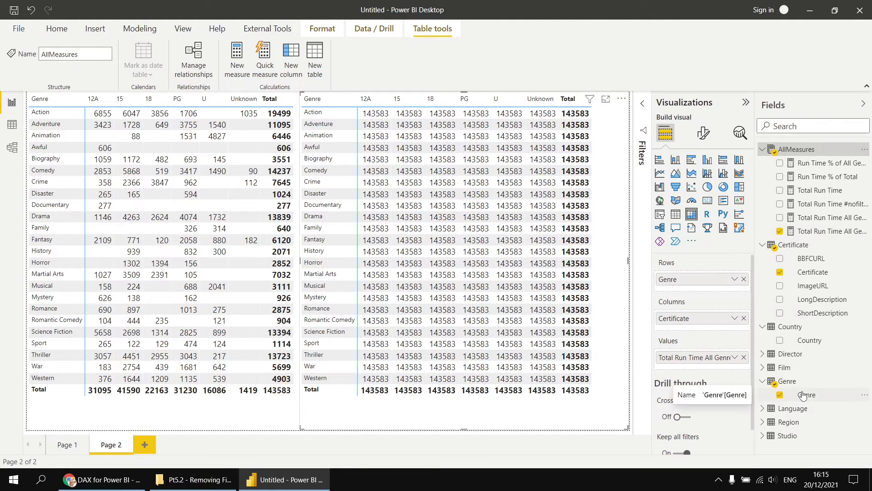
{"action": "left_click_drag", "start_coordinate": [803, 395], "coordinate": [464, 390]}
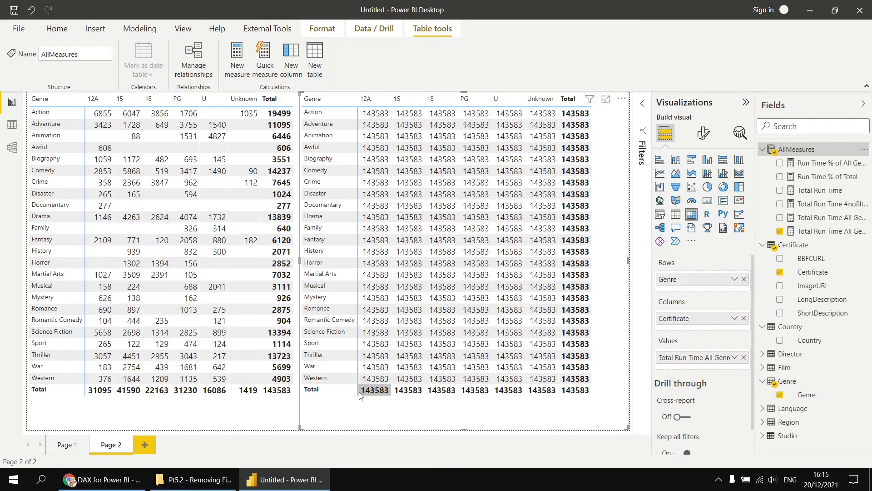
- Delete the Total Run Time matrix, insert a Country slicer in its place and narrow it to clear the remaining matrix
{"action": "left_click", "coordinate": [239, 417]}
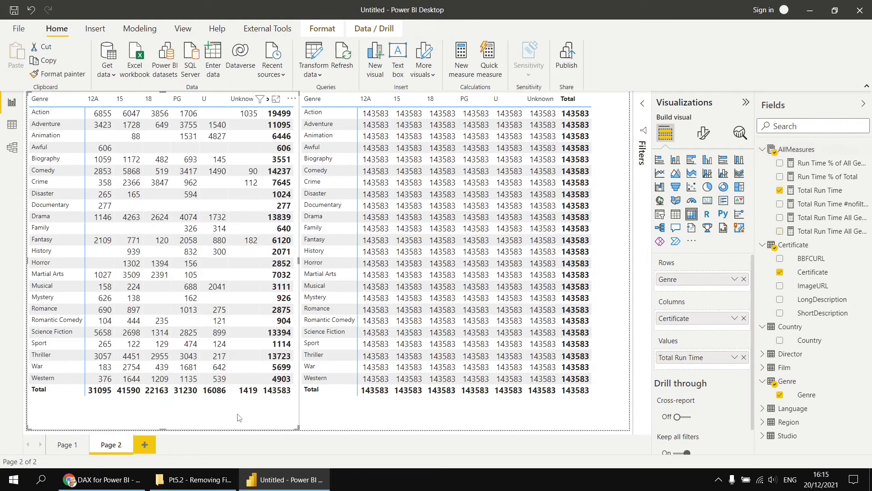
{"action": "key", "text": "Delete"}
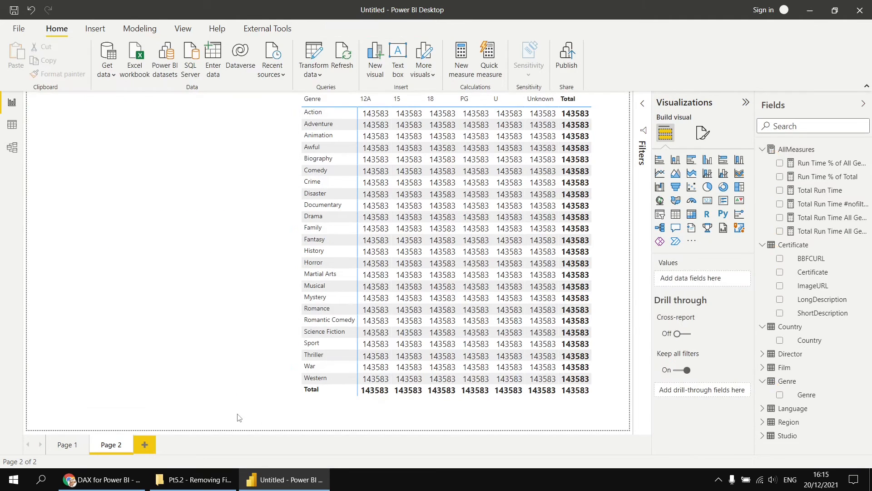
{"action": "left_click", "coordinate": [659, 215]}
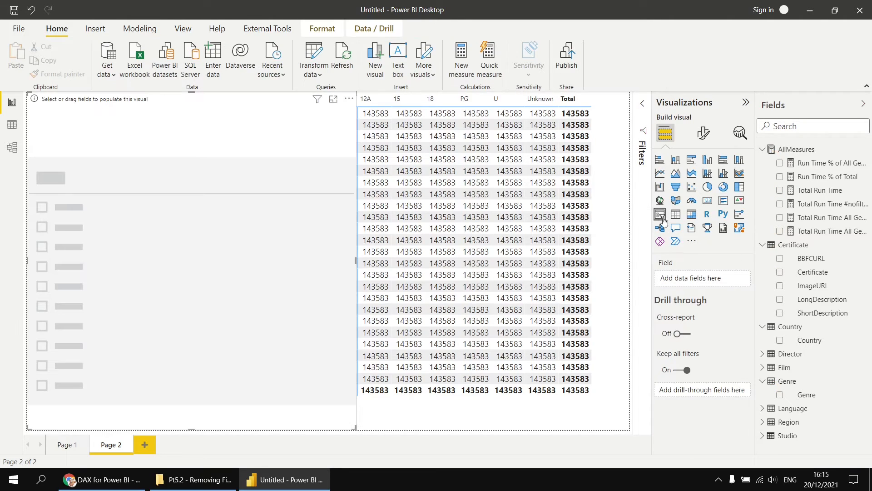
{"action": "left_click", "coordinate": [778, 341]}
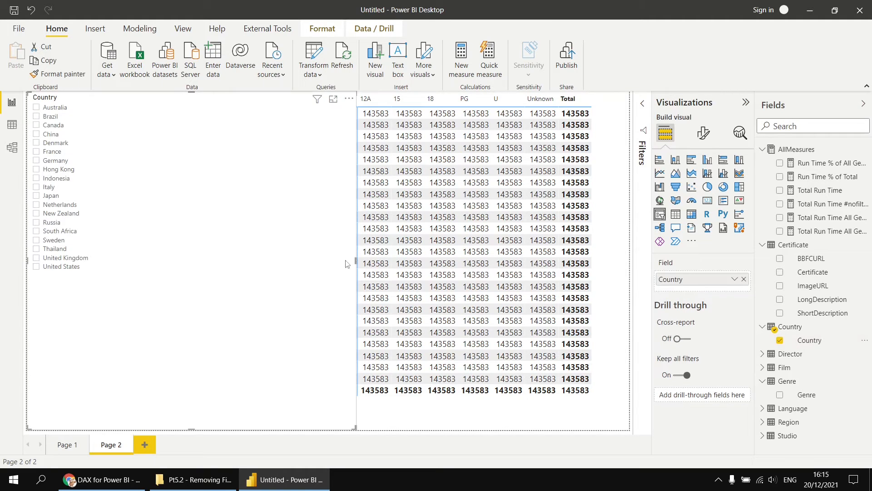
{"action": "left_click_drag", "start_coordinate": [355, 261], "coordinate": [162, 260]}
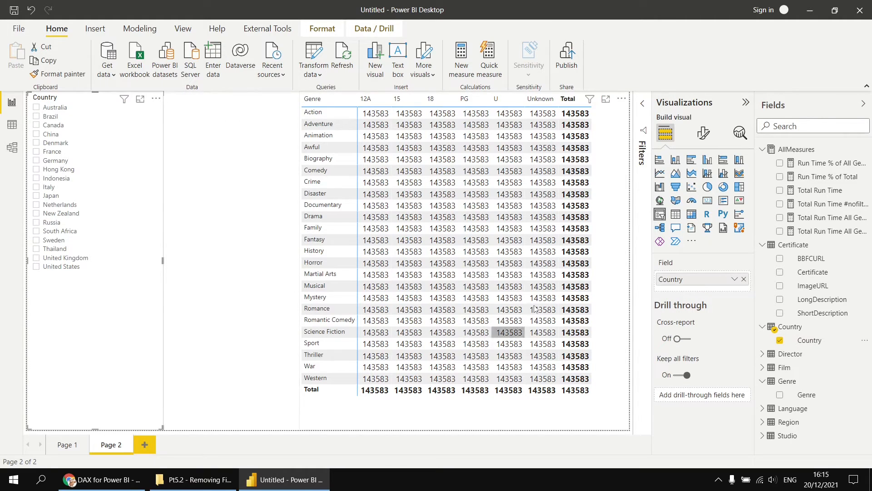
- Check how the matrix responds to filtering by Australia, Thailand, New Zealand and Indonesia in turn, and clear the slicer selection
{"action": "left_click", "coordinate": [563, 418]}
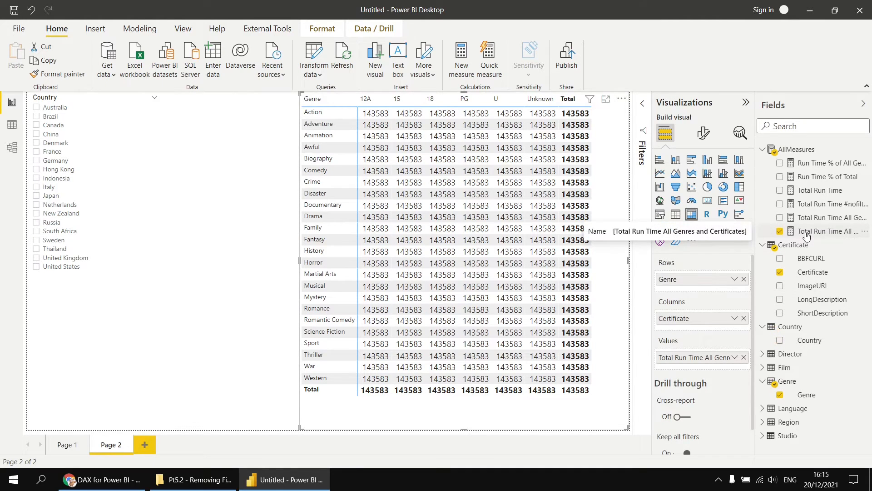
{"action": "left_click", "coordinate": [36, 108]}
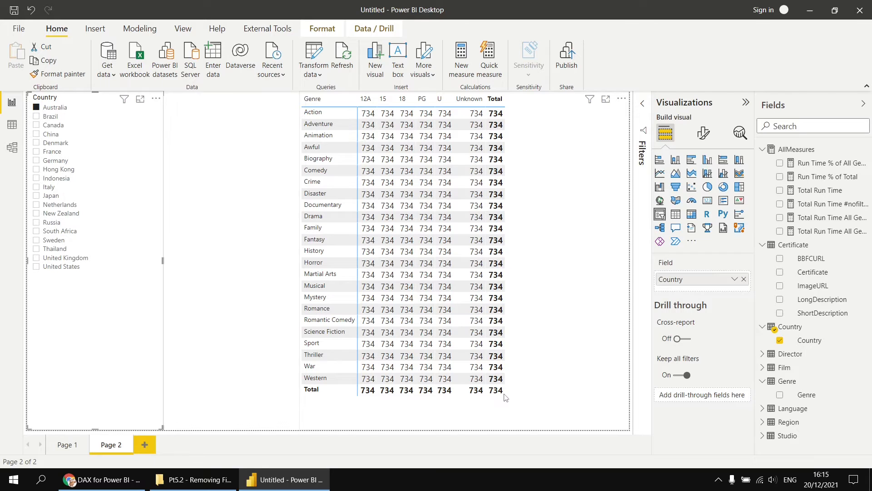
{"action": "left_click", "coordinate": [36, 250]}
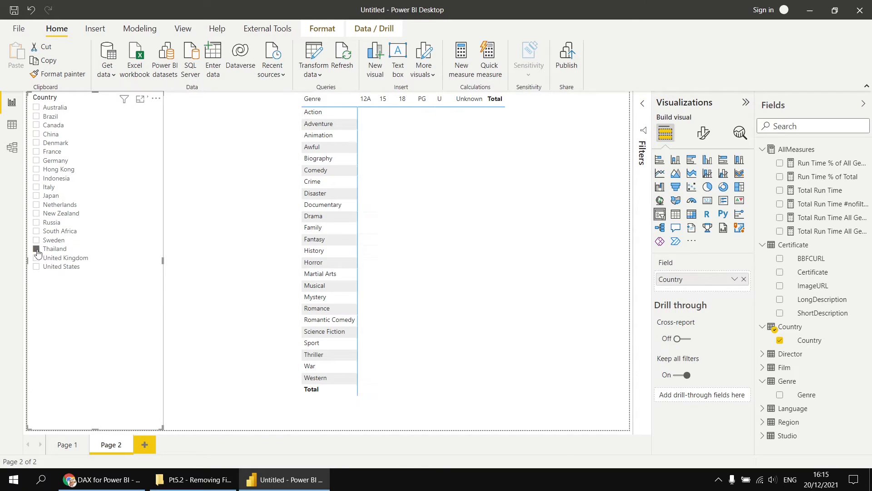
{"action": "left_click", "coordinate": [37, 214]}
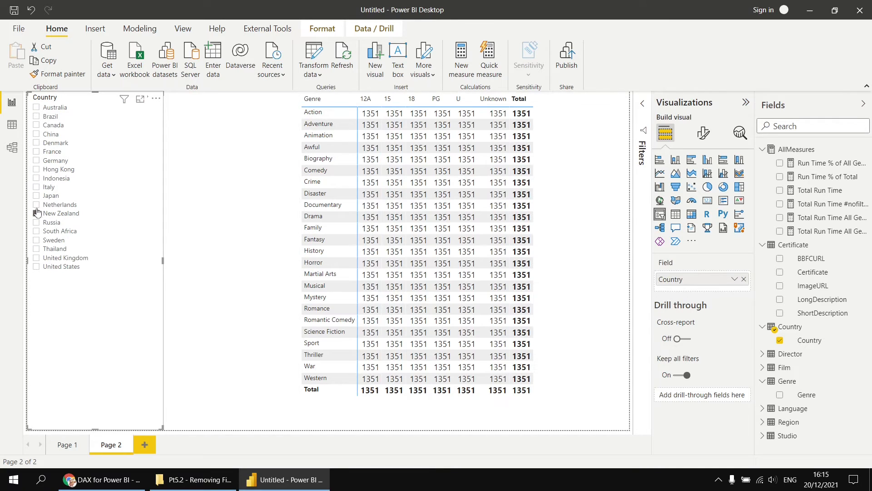
{"action": "left_click", "coordinate": [36, 178]}
{"action": "left_click", "coordinate": [37, 179]}
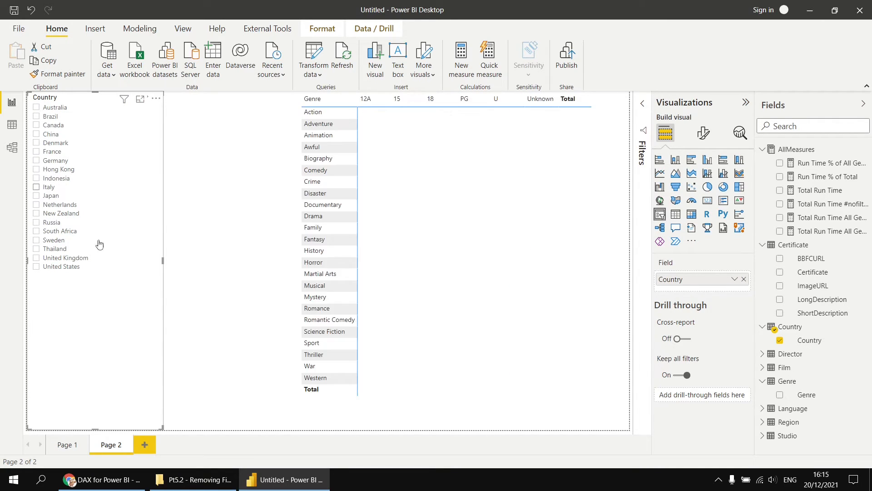
- Replace the matrix's values with the Total Run Time #nofilter measure
{"action": "left_click", "coordinate": [574, 417]}
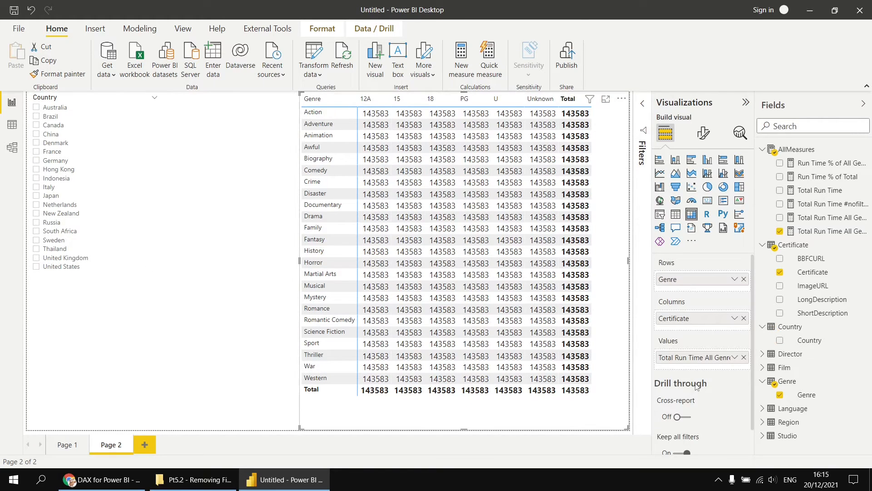
{"action": "left_click", "coordinate": [744, 357]}
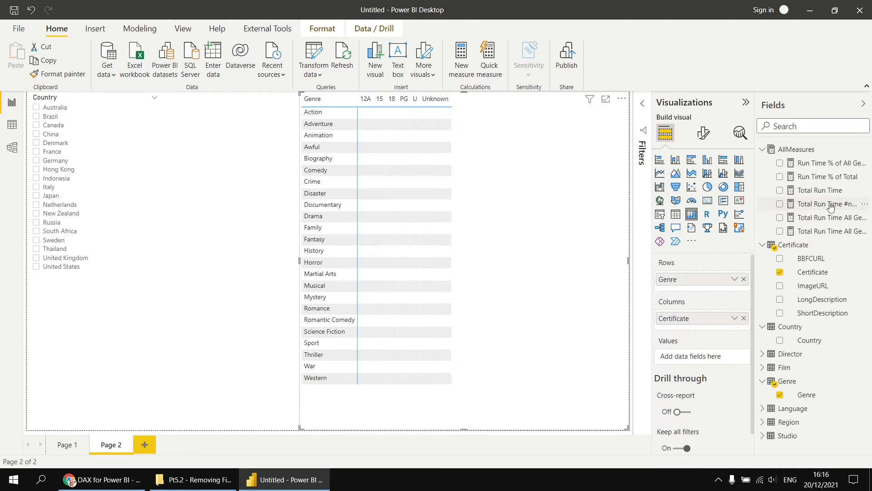
{"action": "left_click_drag", "start_coordinate": [832, 207], "coordinate": [703, 357]}
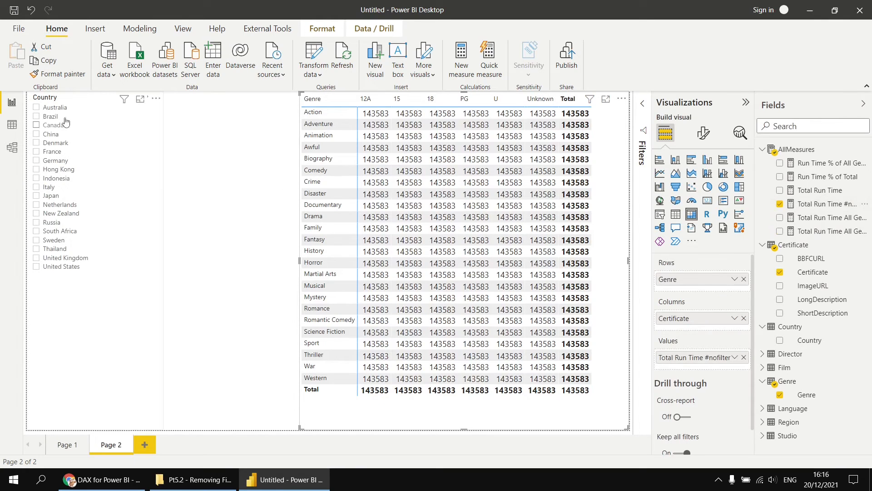
- Check the unfiltered run time matrix against Australia, Thailand and Indonesia in the Country slicer, and clear the selection
{"action": "left_click", "coordinate": [38, 109]}
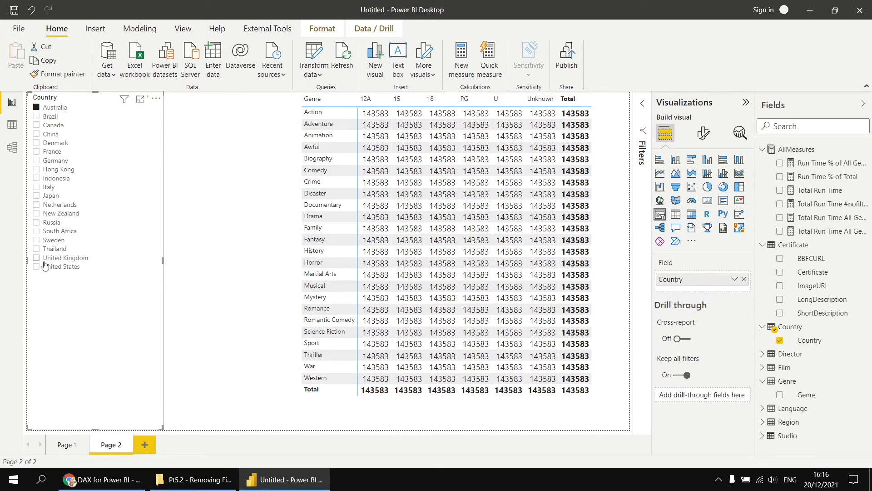
{"action": "left_click", "coordinate": [37, 250]}
{"action": "left_click", "coordinate": [36, 179]}
{"action": "left_click", "coordinate": [36, 179]}
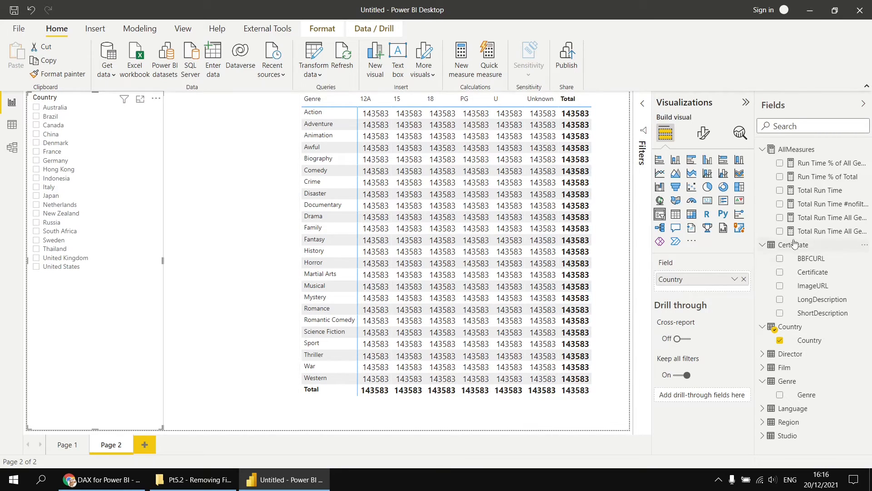
- Copy the whole Run Time % of All Genres formula into a new measure in the AllMeasures table
{"action": "left_click", "coordinate": [820, 191]}
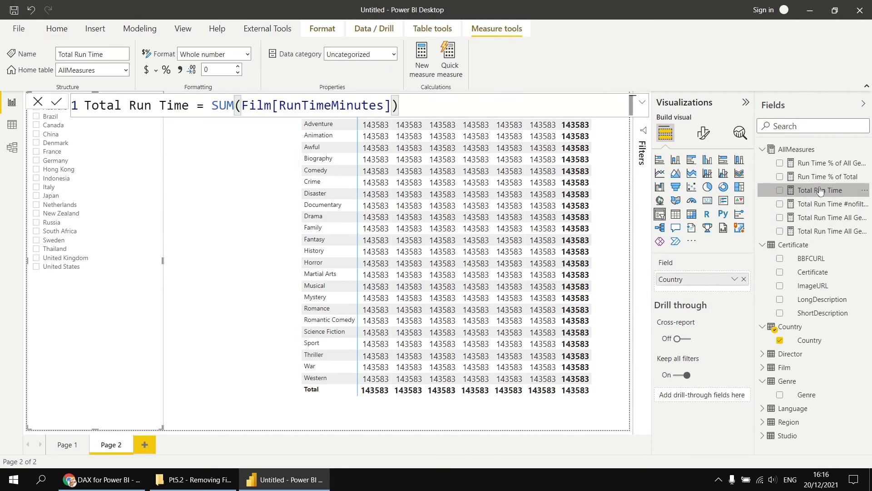
{"action": "left_click", "coordinate": [828, 232]}
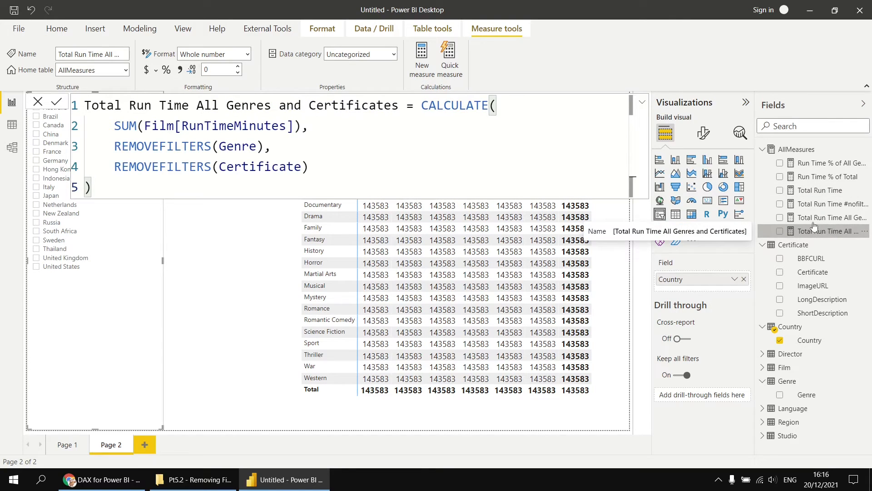
{"action": "left_click", "coordinate": [800, 164]}
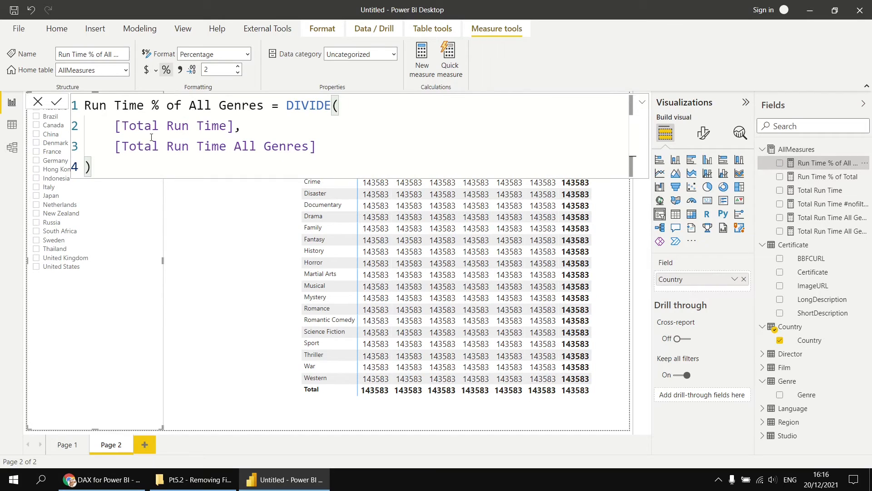
{"action": "left_click", "coordinate": [86, 104]}
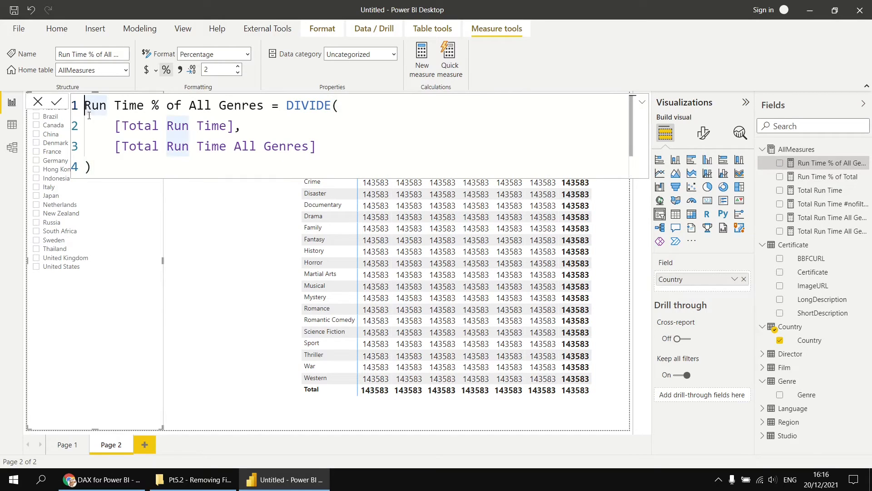
{"action": "left_click_drag", "start_coordinate": [89, 115], "coordinate": [99, 168]}
{"action": "key", "text": "ctrl+c"}
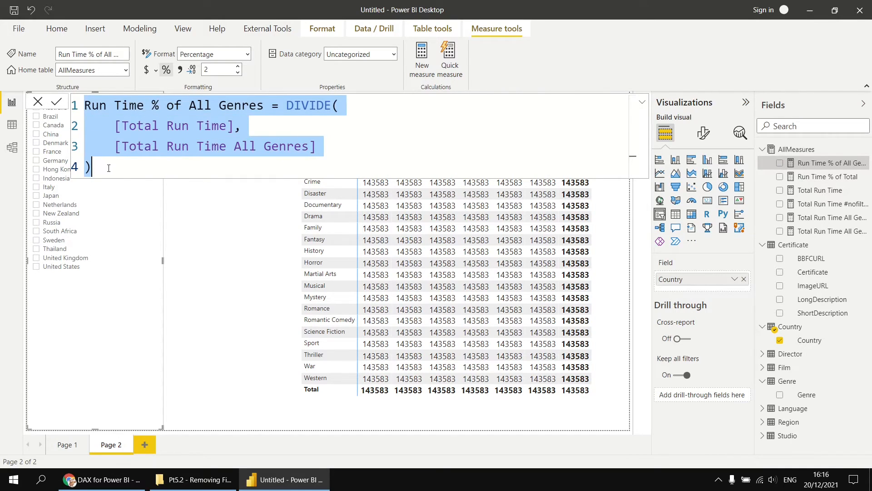
{"action": "right_click", "coordinate": [791, 150]}
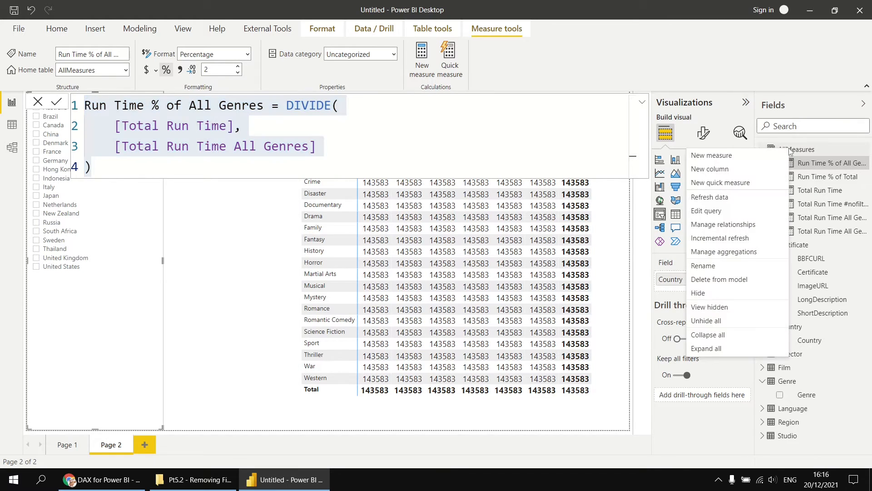
{"action": "left_click", "coordinate": [711, 155]}
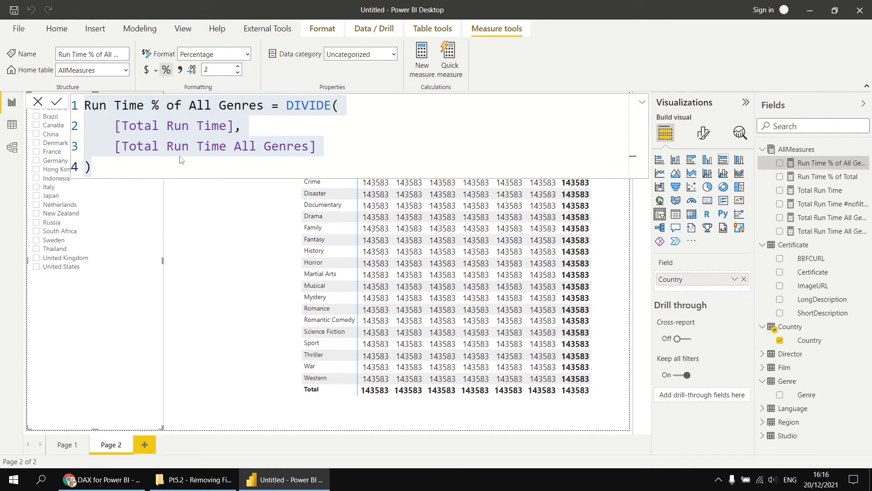
{"action": "key", "text": "ctrl+v"}
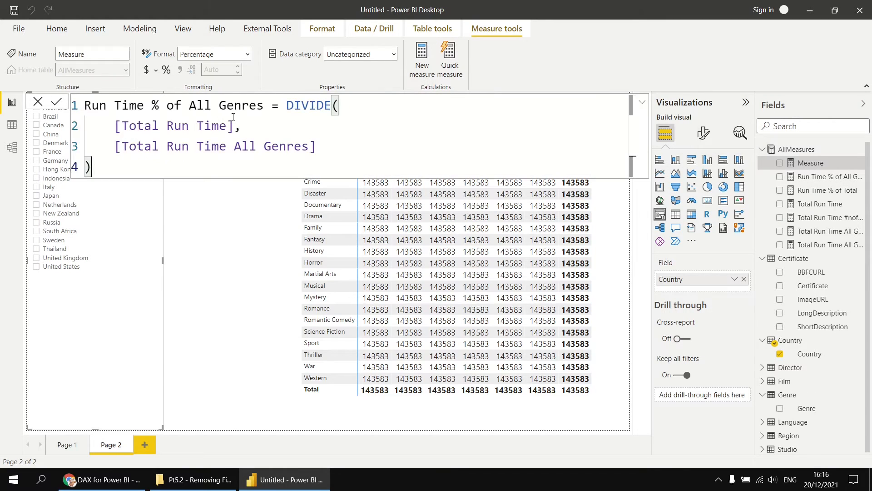
- Rename the copied measure in its formula as Run Time % of All Genres and Certificates
{"action": "left_click", "coordinate": [263, 105]}
{"action": "type", "text": "and "}
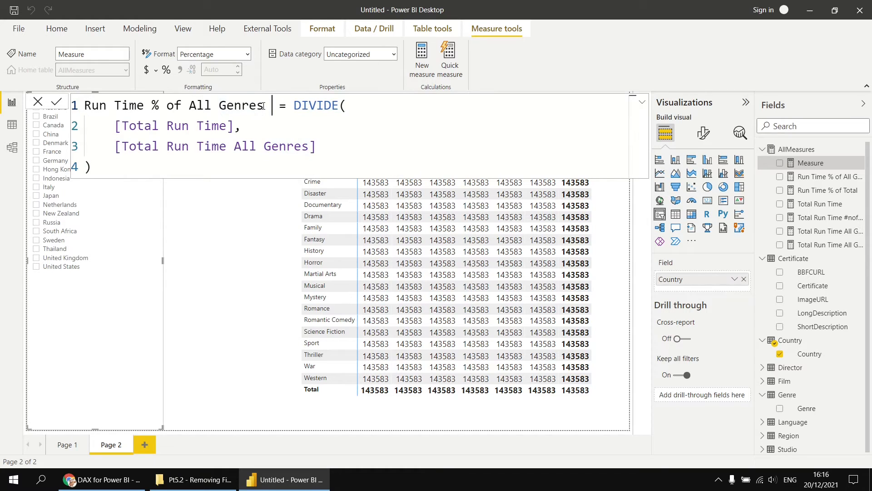
{"action": "type", "text": "Certificate"}
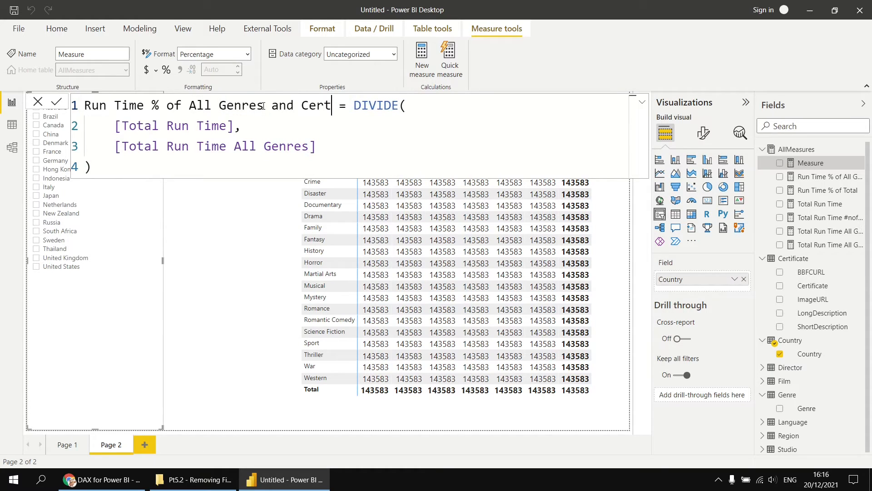
{"action": "type", "text": "s"}
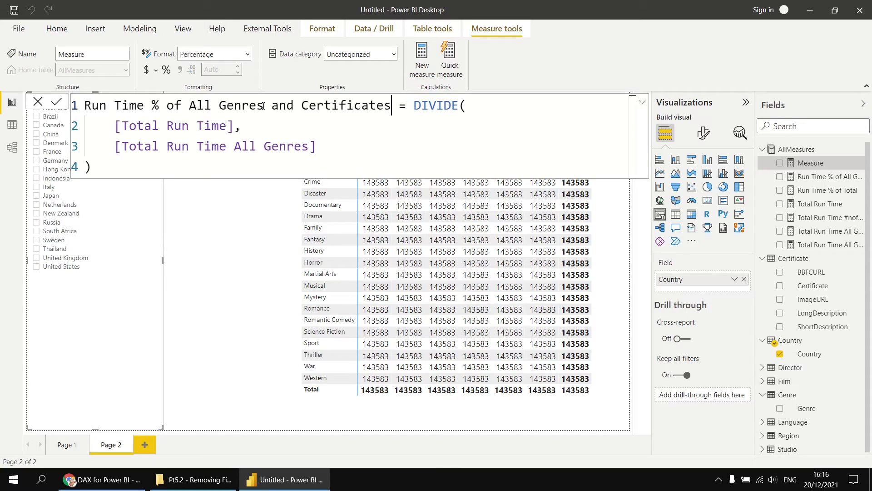
- Replace the formula's denominator with [Total Run Time All Genres and Certificates], commit the measure and format it as a percentage
{"action": "left_click_drag", "start_coordinate": [315, 146], "coordinate": [118, 149]}
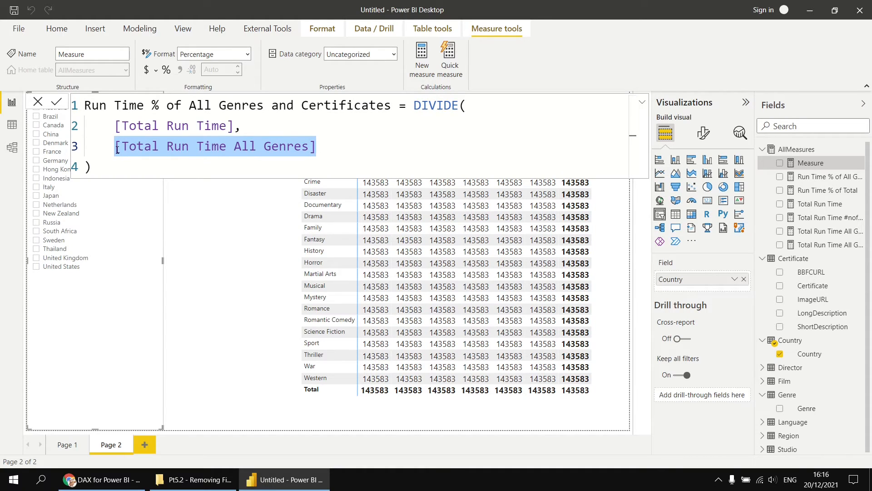
{"action": "type", "text": "["}
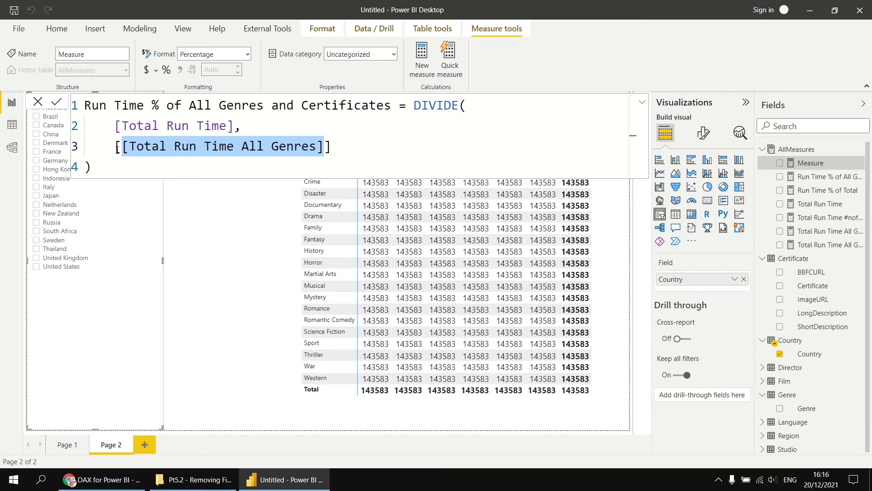
{"action": "key", "text": "shift+End"}
{"action": "key", "text": "BackSpace"}
{"action": "key", "text": "BackSpace"}
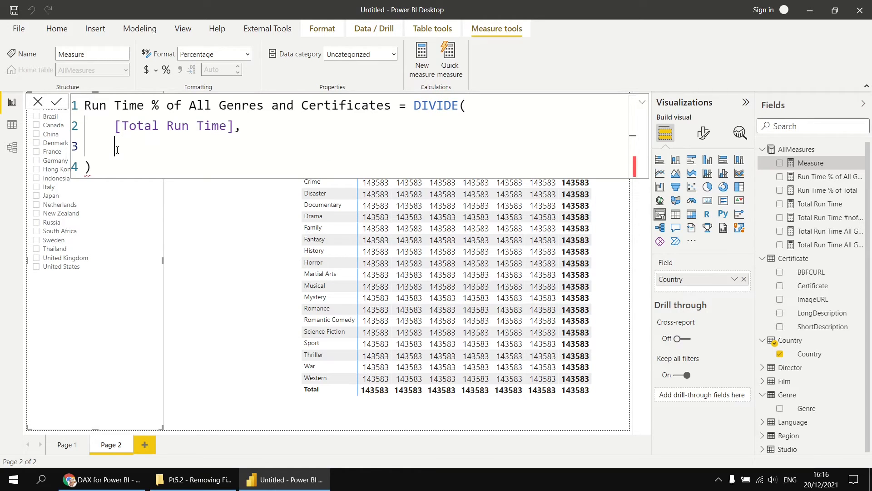
{"action": "type", "text": "["}
{"action": "key", "text": "Down"}
{"action": "key", "text": "Down"}
{"action": "key", "text": "Down"}
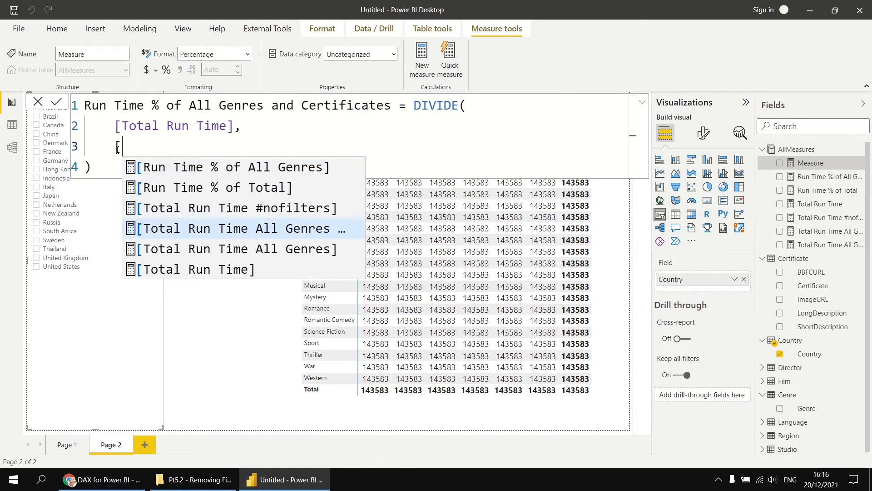
{"action": "key", "text": "Tab"}
{"action": "key", "text": "Down"}
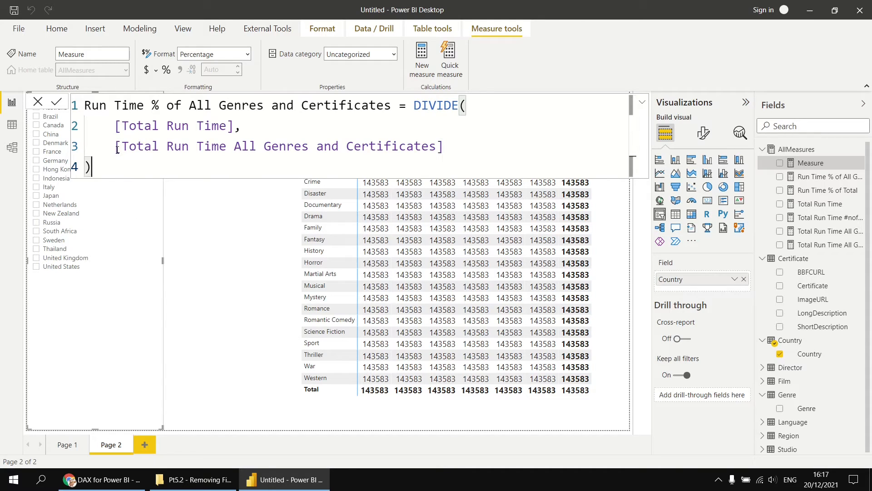
{"action": "key", "text": "Return"}
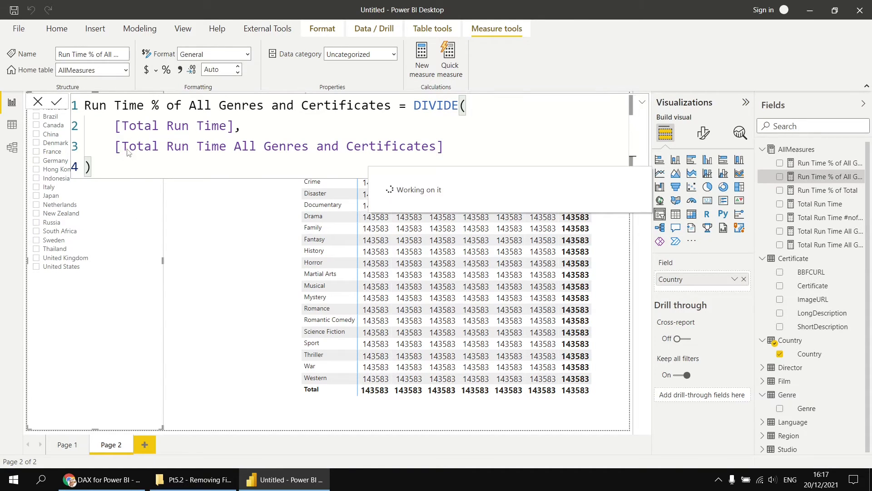
{"action": "left_click", "coordinate": [167, 72]}
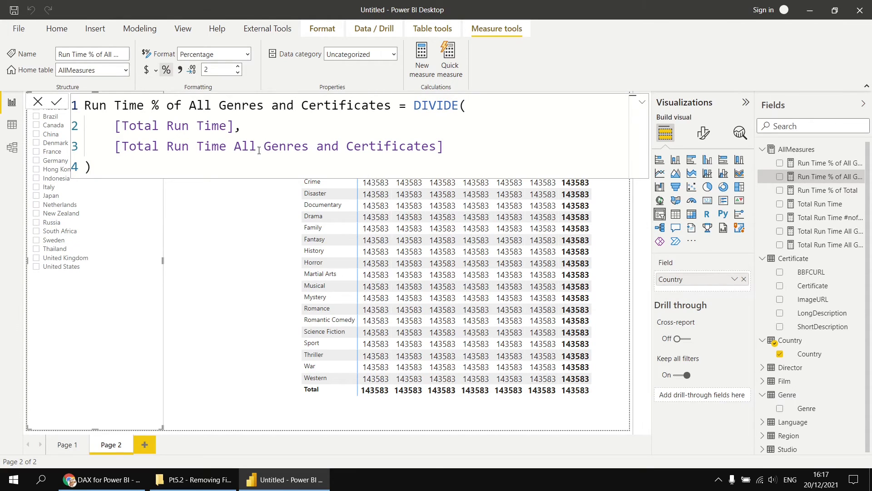
- Replace the matrix's values with the Run Time % of All Genres and Certificates measure
{"action": "left_click", "coordinate": [610, 419]}
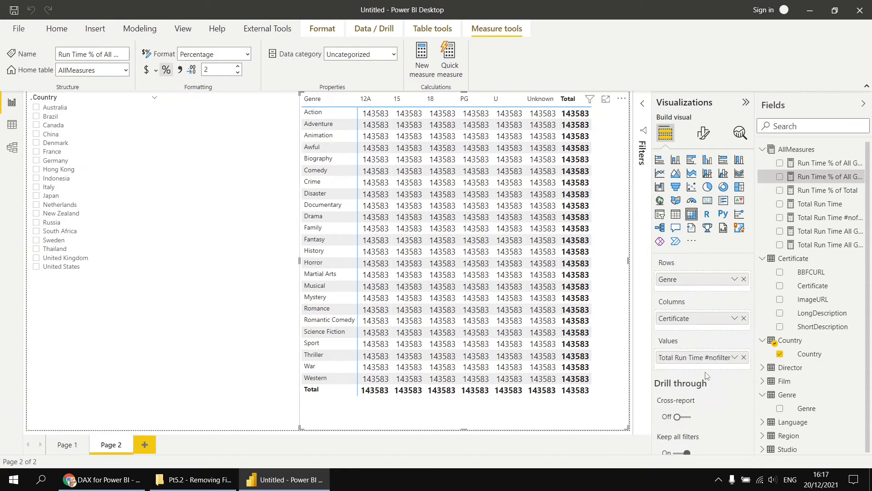
{"action": "left_click", "coordinate": [745, 358]}
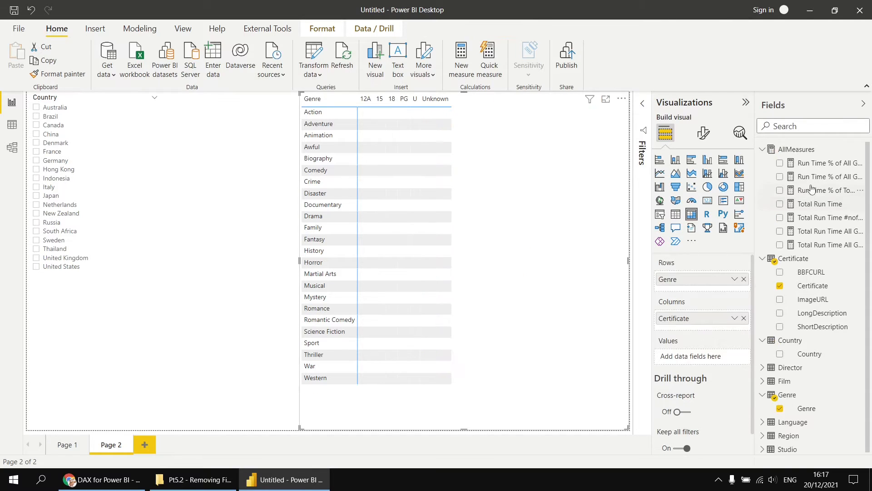
{"action": "left_click_drag", "start_coordinate": [813, 178], "coordinate": [700, 357]}
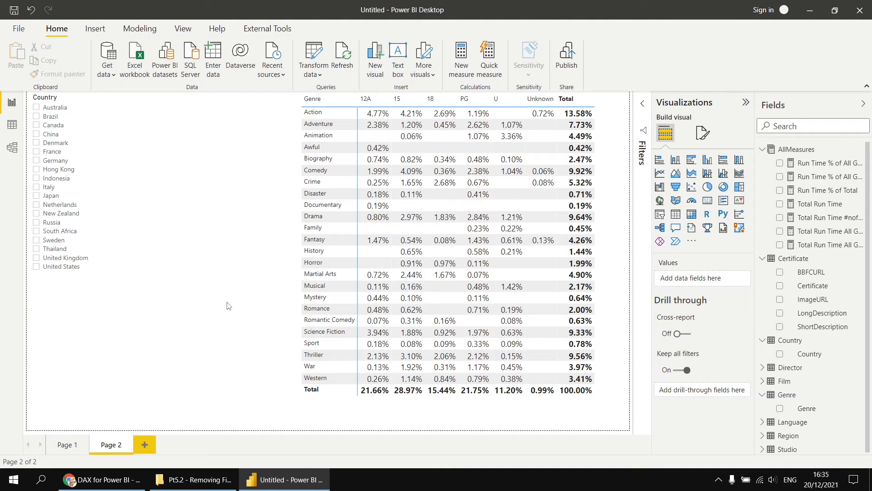
- Add a new report page with a table listing OscarNominations from the Film table without summarizing it
{"action": "left_click", "coordinate": [145, 445]}
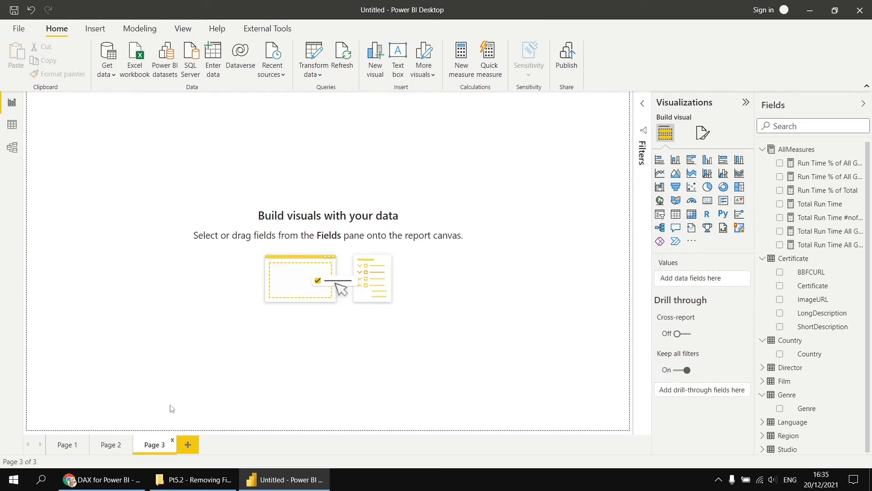
{"action": "left_click", "coordinate": [676, 216]}
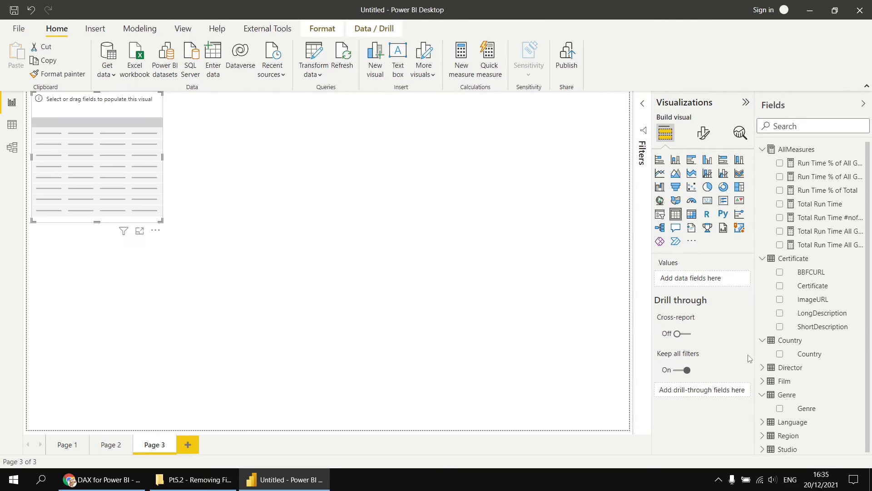
{"action": "left_click", "coordinate": [762, 381]}
{"action": "scroll", "coordinate": [795, 363], "scroll_direction": "down", "scroll_amount": 2}
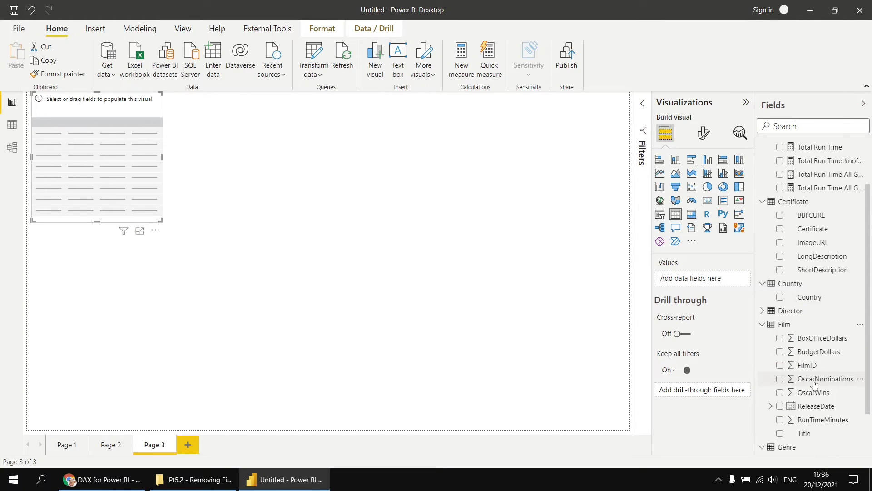
{"action": "left_click", "coordinate": [780, 379]}
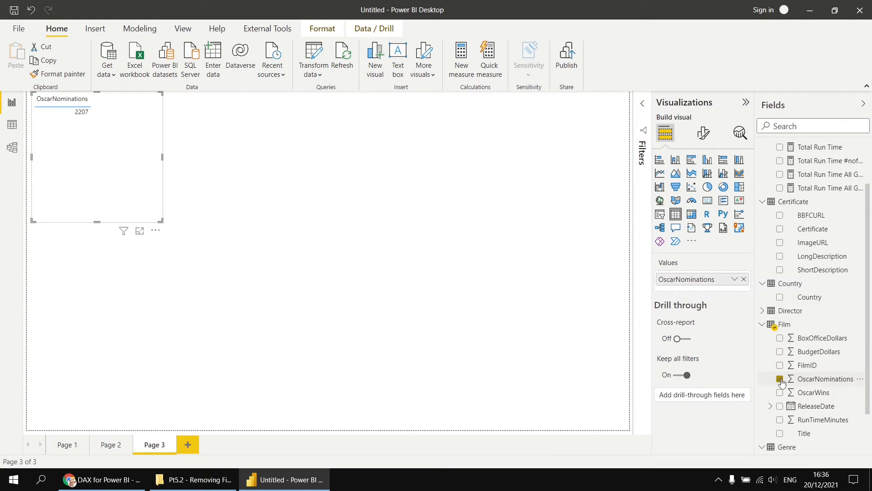
{"action": "left_click", "coordinate": [734, 279]}
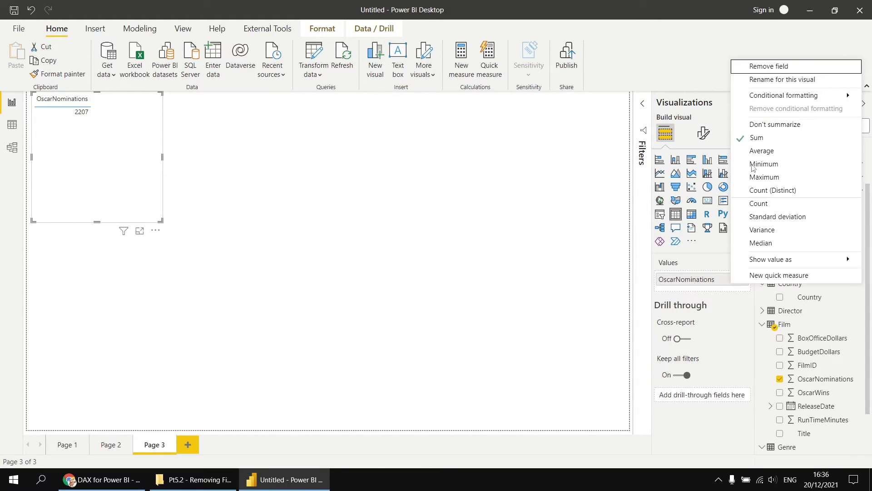
{"action": "left_click", "coordinate": [771, 124]}
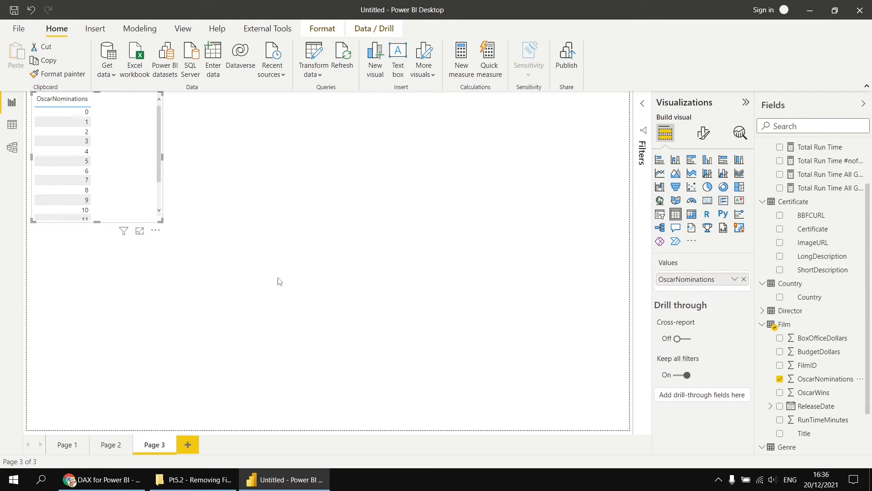
- Enlarge the OscarNominations table and set its values font size to 13 pt
{"action": "left_click_drag", "start_coordinate": [160, 221], "coordinate": [233, 314]}
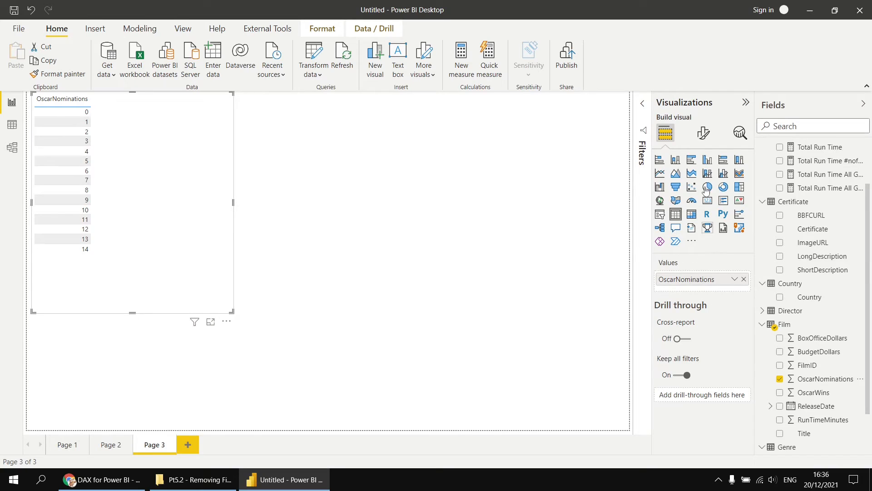
{"action": "left_click", "coordinate": [704, 133]}
{"action": "left_click", "coordinate": [675, 256]}
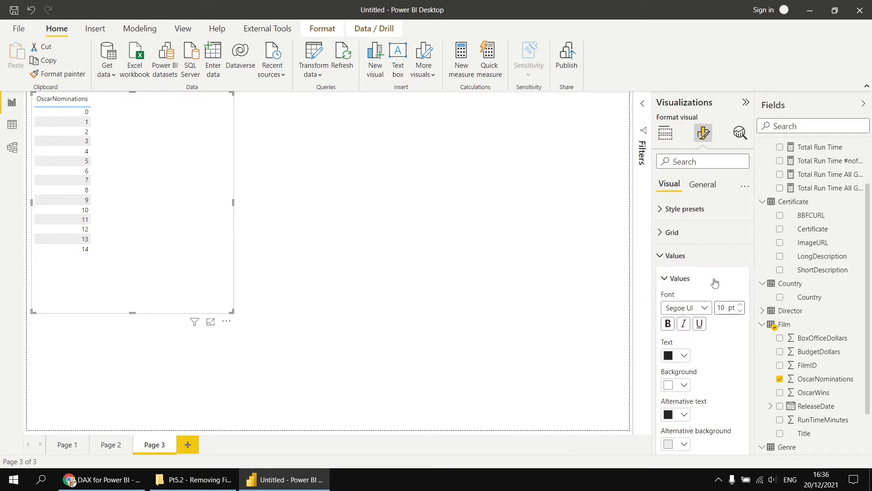
{"action": "type", "text": "3"}
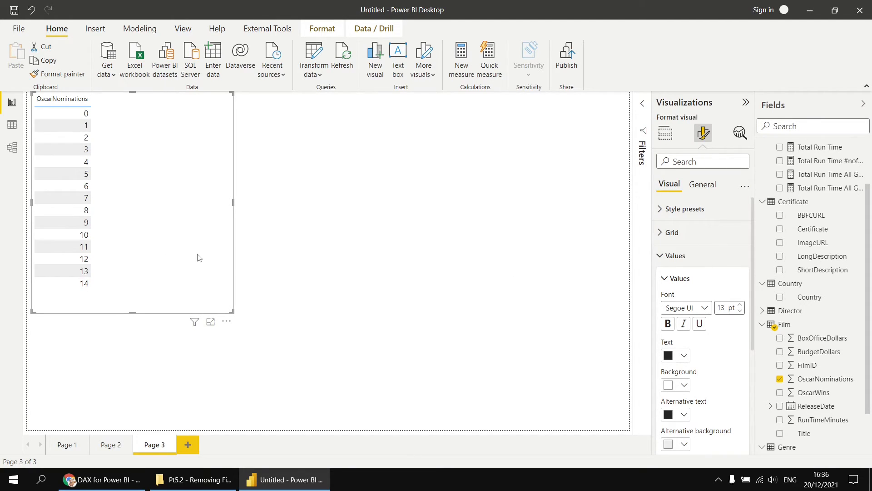
- Create the measure Count of Films = COUNTROWS(Film) in the AllMeasures table and add it to the OscarNominations table visual
{"action": "left_click", "coordinate": [665, 133]}
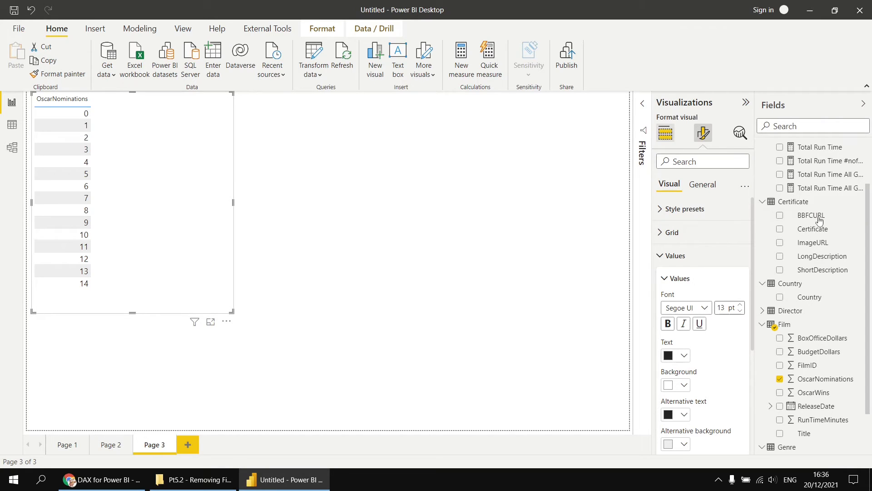
{"action": "scroll", "coordinate": [865, 195], "scroll_direction": "up", "scroll_amount": 2}
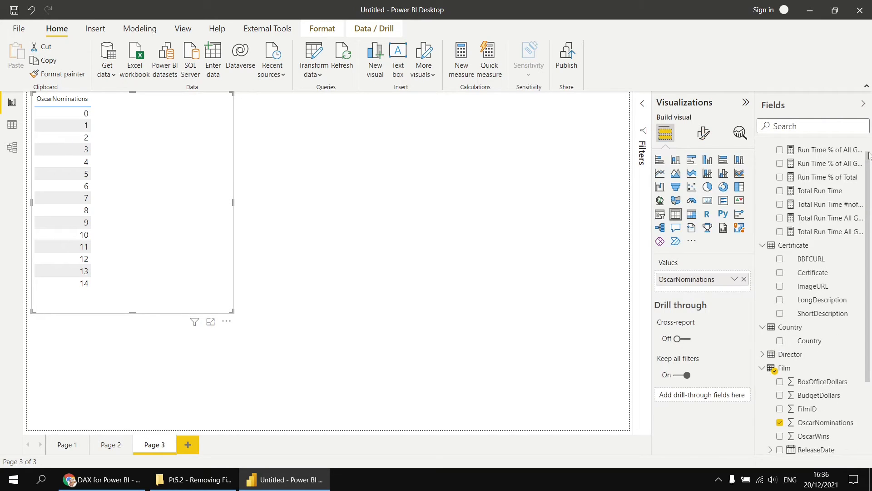
{"action": "left_click", "coordinate": [804, 151]}
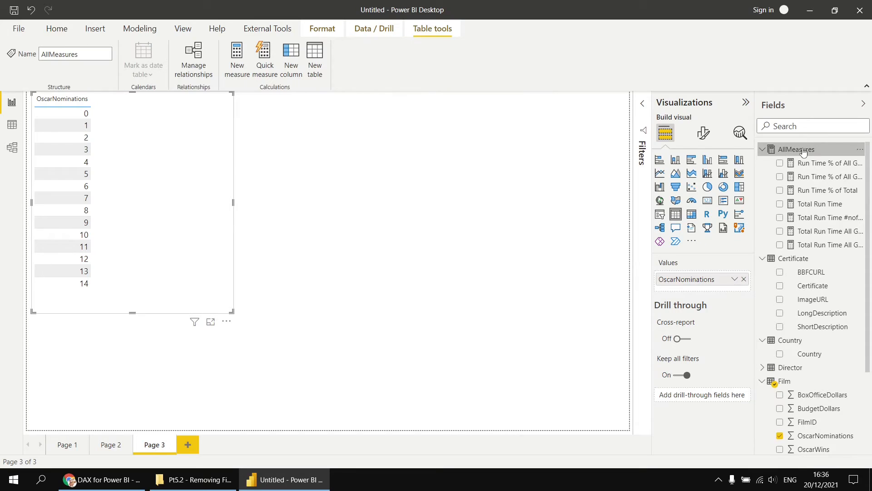
{"action": "right_click", "coordinate": [803, 152]}
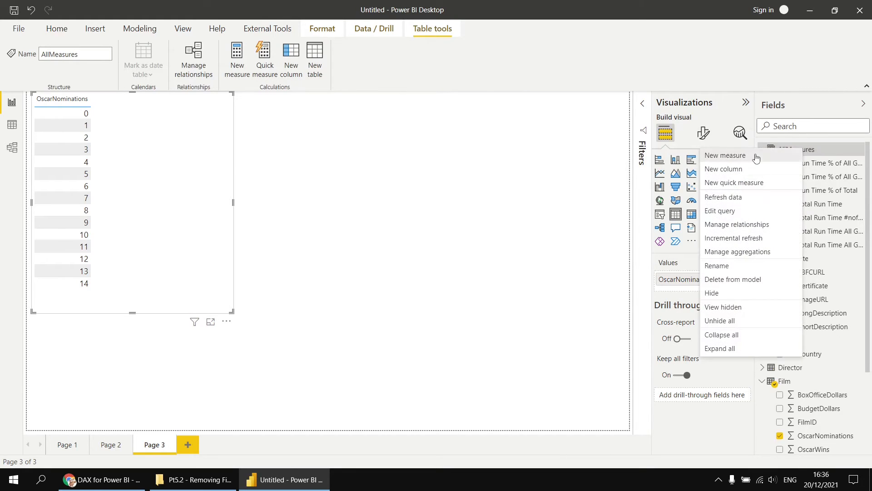
{"action": "left_click", "coordinate": [729, 157]}
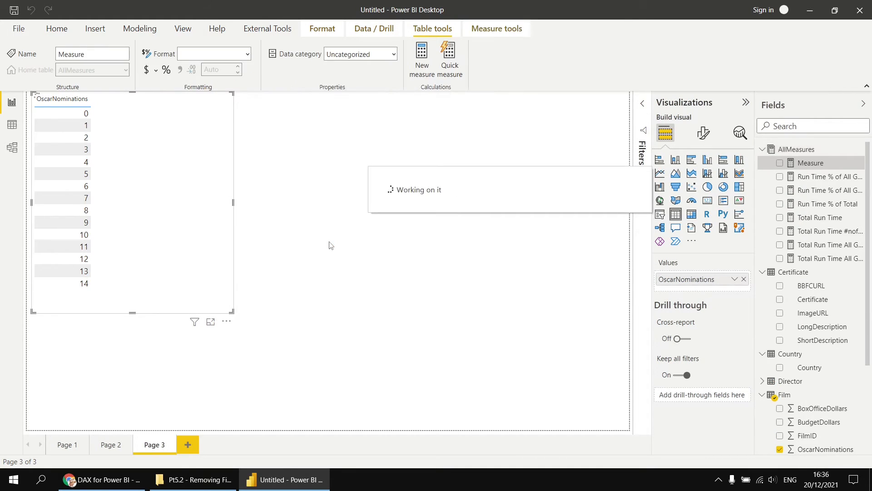
{"action": "type", "text": "Cou"}
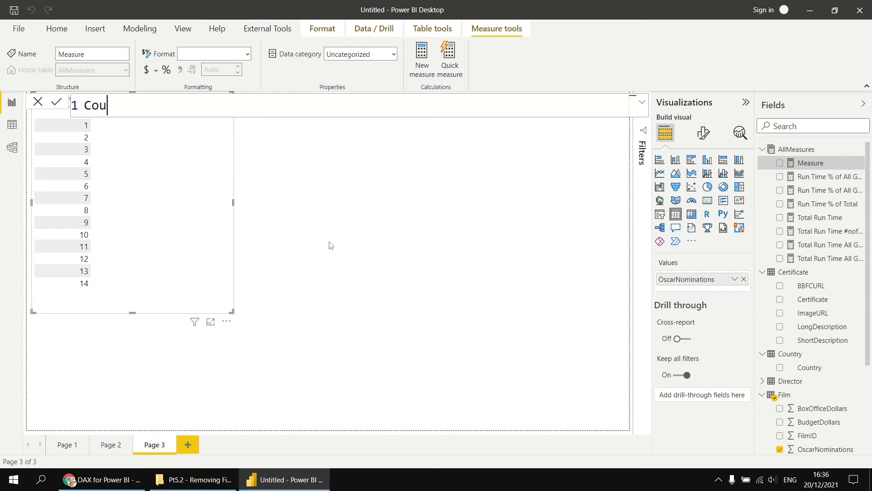
{"action": "type", "text": "nt of Films = countr"}
{"action": "key", "text": "Tab"}
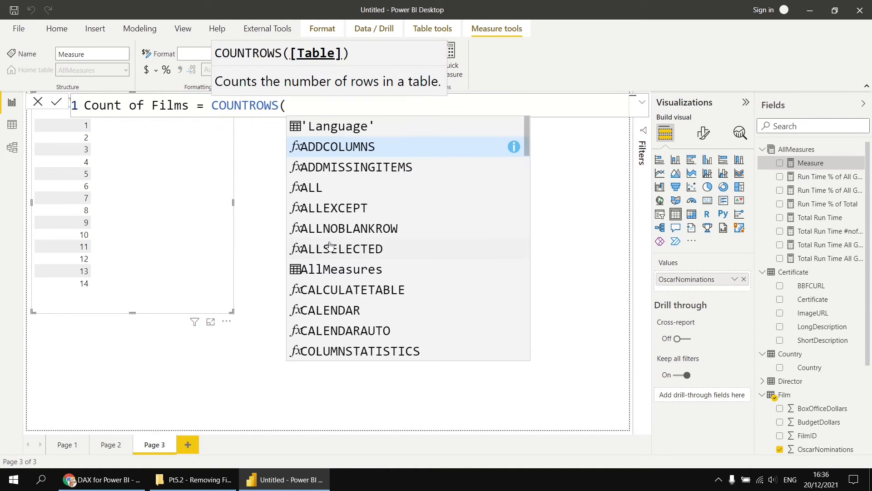
{"action": "type", "text": "Film"}
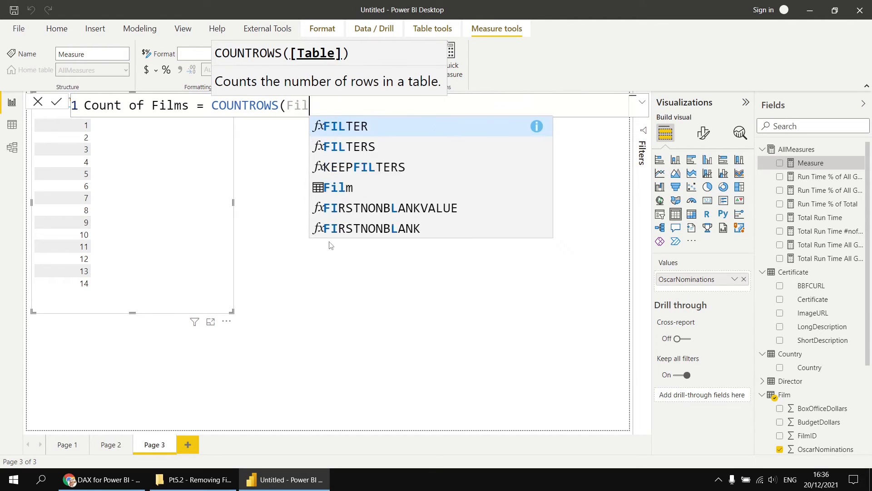
{"action": "type", "text": ")"}
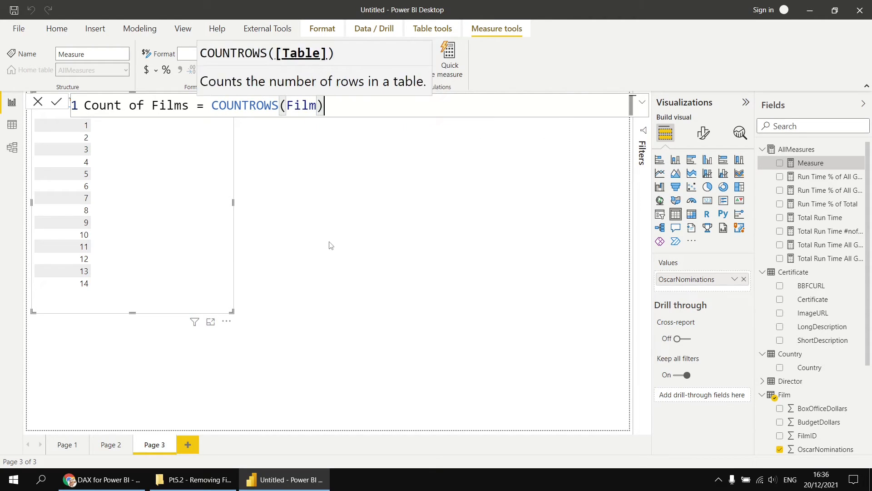
{"action": "key", "text": "Return"}
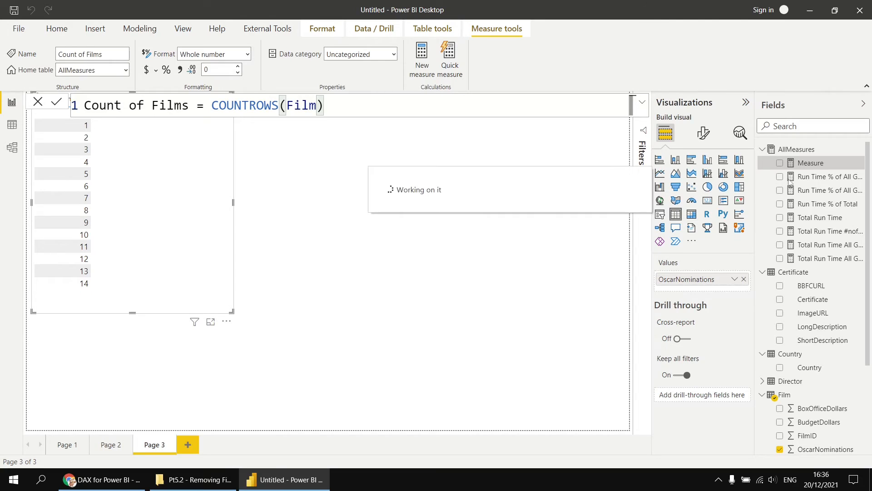
{"action": "left_click_drag", "start_coordinate": [756, 164], "coordinate": [172, 191]}
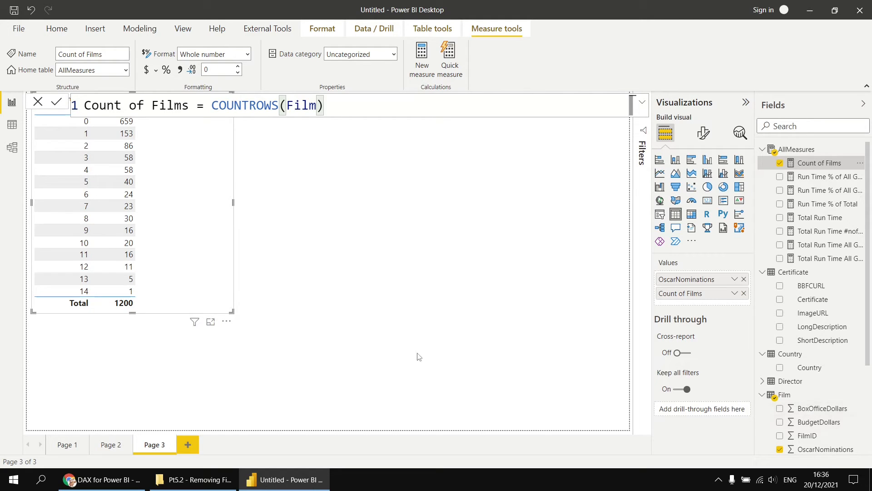
- Add a slicer on the Film table's RunTimeMinutes below the table visual, stretched to the full page width and shortened in height
{"action": "left_click", "coordinate": [311, 354]}
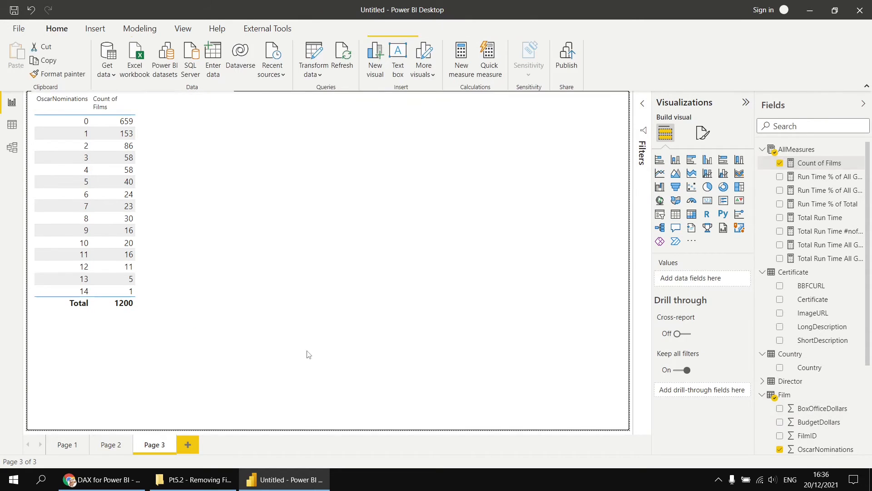
{"action": "left_click", "coordinate": [659, 214]}
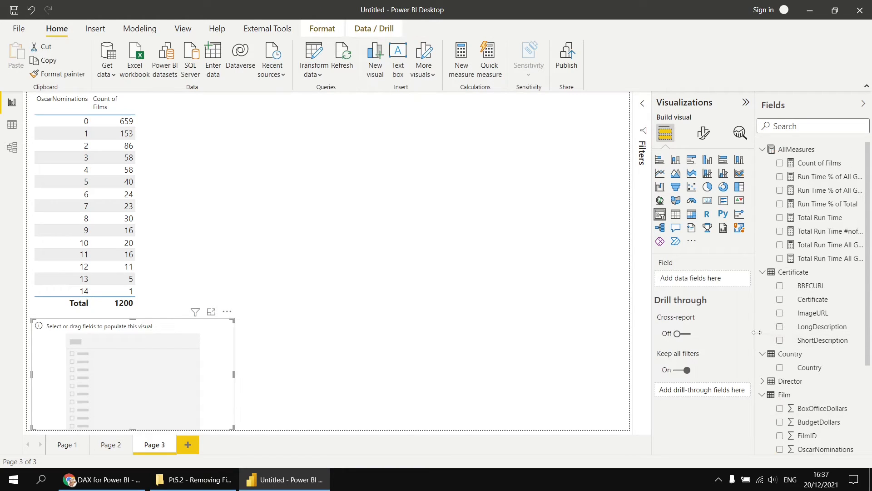
{"action": "scroll", "coordinate": [809, 371], "scroll_direction": "down", "scroll_amount": 5}
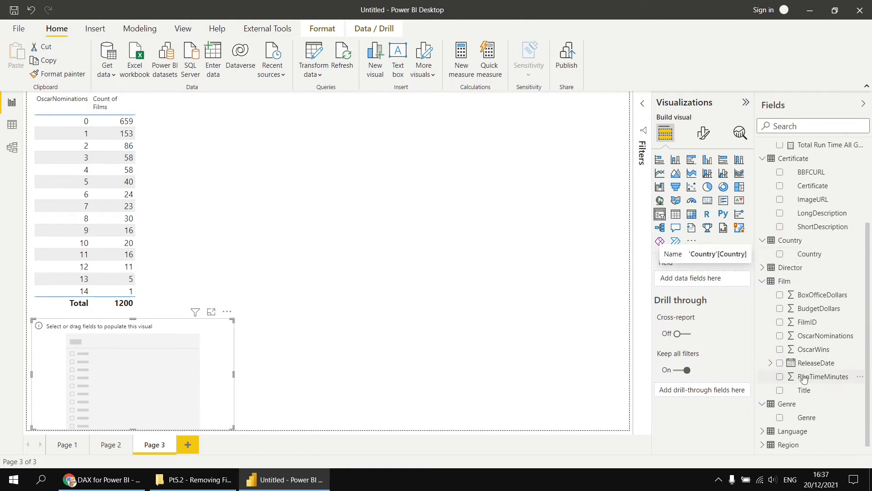
{"action": "left_click", "coordinate": [780, 377]}
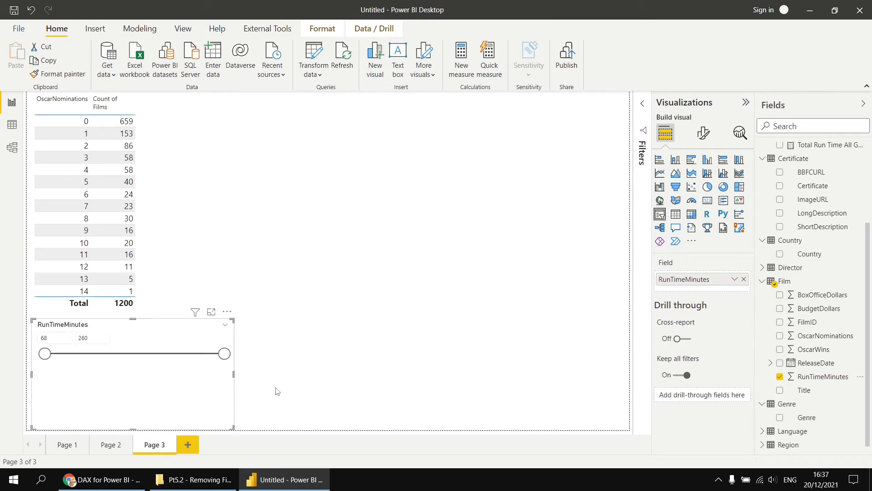
{"action": "left_click_drag", "start_coordinate": [233, 374], "coordinate": [631, 387]}
{"action": "left_click_drag", "start_coordinate": [330, 428], "coordinate": [334, 372]}
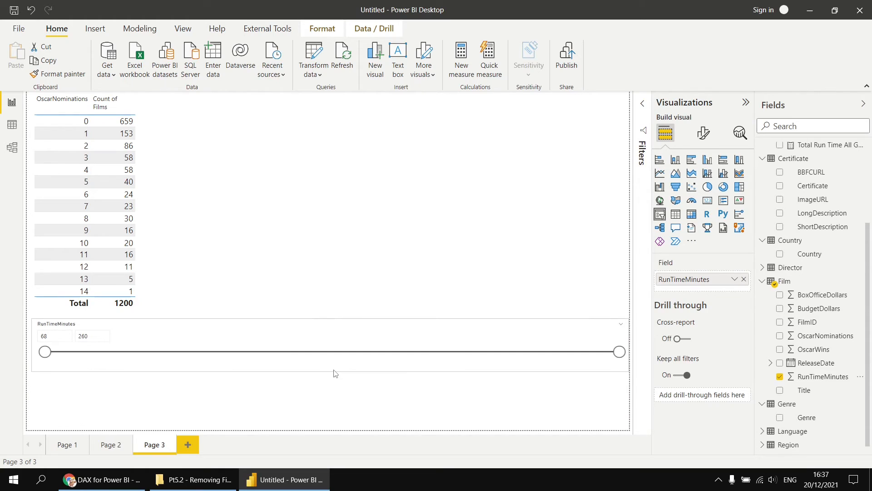
- Add a ReleaseDate slicer and place it beneath the RunTimeMinutes slicer at the same full-page width
{"action": "left_click", "coordinate": [329, 261]}
{"action": "left_click", "coordinate": [660, 214]}
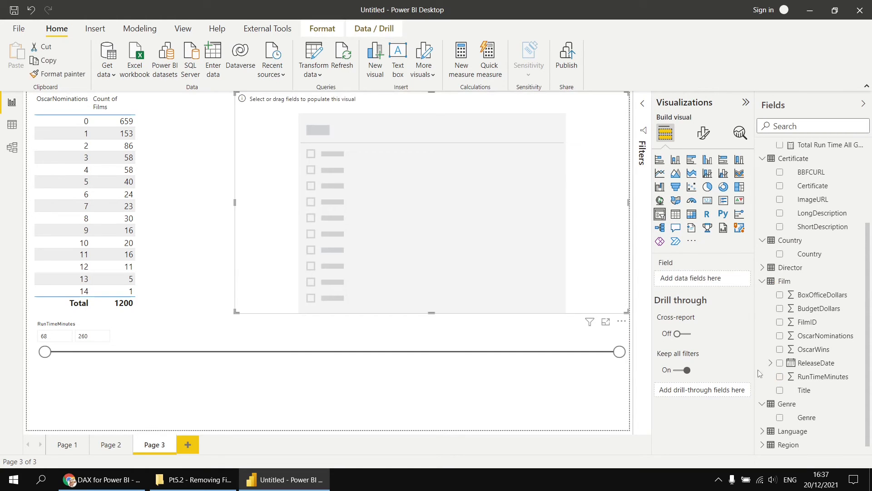
{"action": "left_click", "coordinate": [780, 363]}
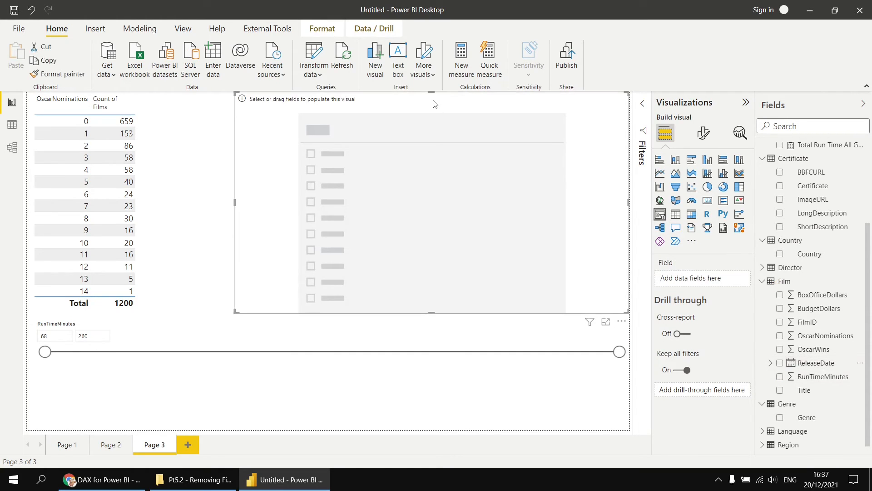
{"action": "left_click", "coordinate": [780, 362]}
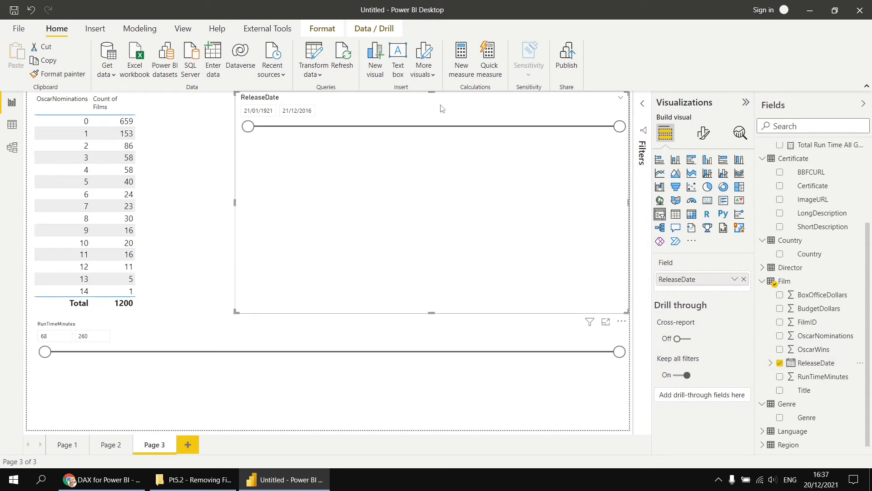
{"action": "left_click_drag", "start_coordinate": [381, 202], "coordinate": [232, 376]}
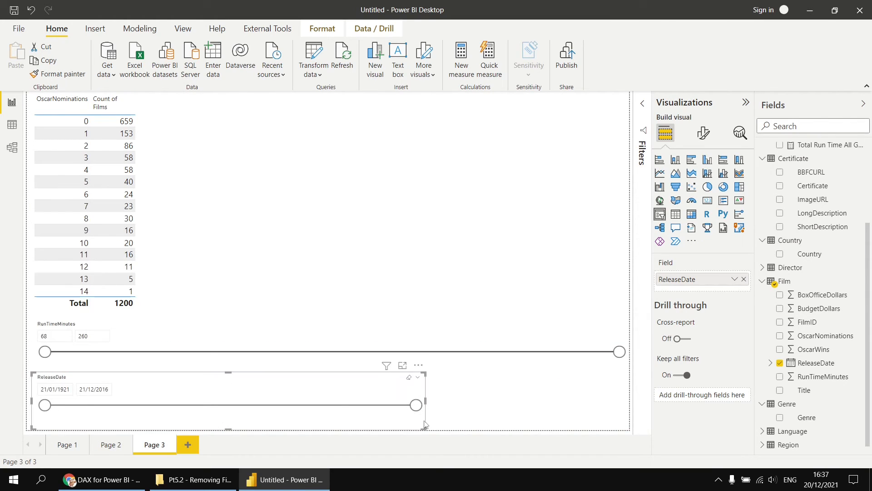
- Filter the films to release dates up to 28/12/1963 and run times from 185 minutes, and clear both slicers
{"action": "left_click_drag", "start_coordinate": [426, 403], "coordinate": [302, 405]}
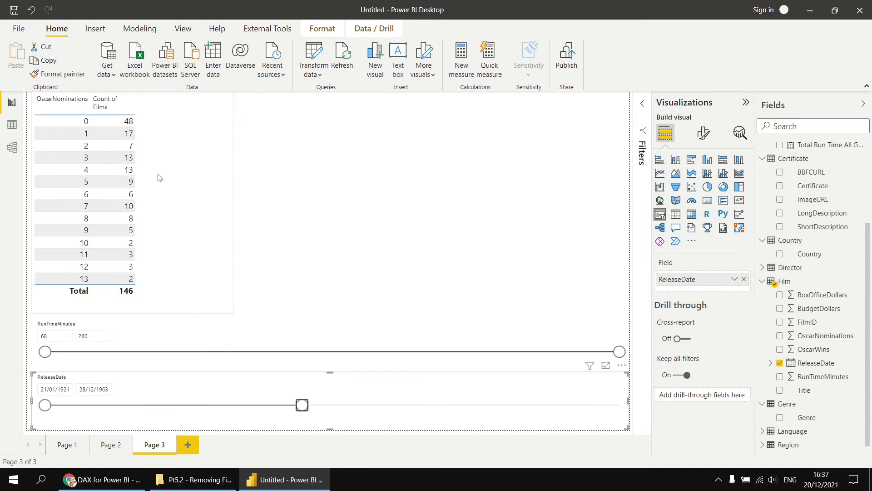
{"action": "left_click_drag", "start_coordinate": [45, 352], "coordinate": [395, 352]}
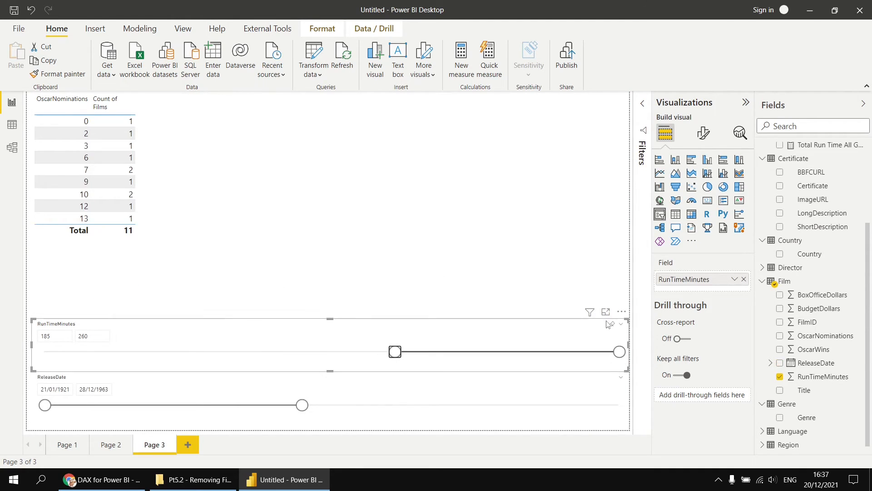
{"action": "left_click", "coordinate": [612, 326]}
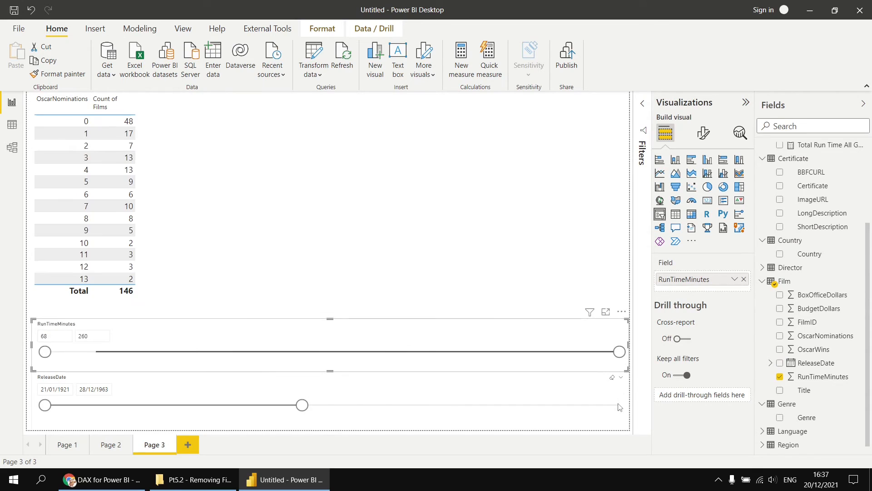
{"action": "left_click", "coordinate": [612, 381]}
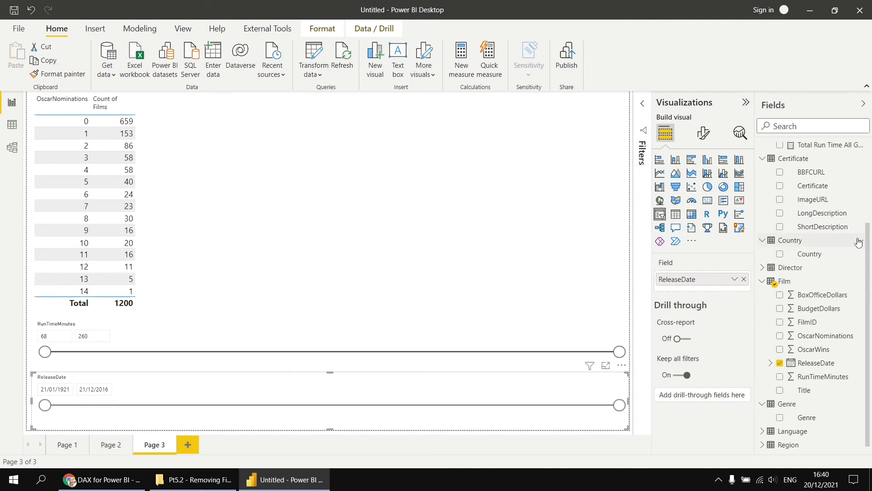
- Start a new measure in the AllMeasures table named Count Films All Noms, with CALCULATE as its function
{"action": "left_click_drag", "start_coordinate": [866, 240], "coordinate": [867, 132]}
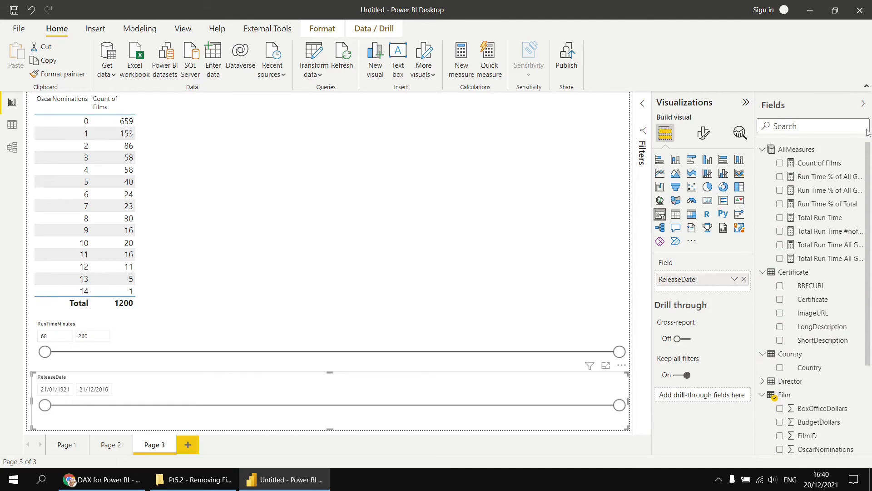
{"action": "right_click", "coordinate": [796, 153]}
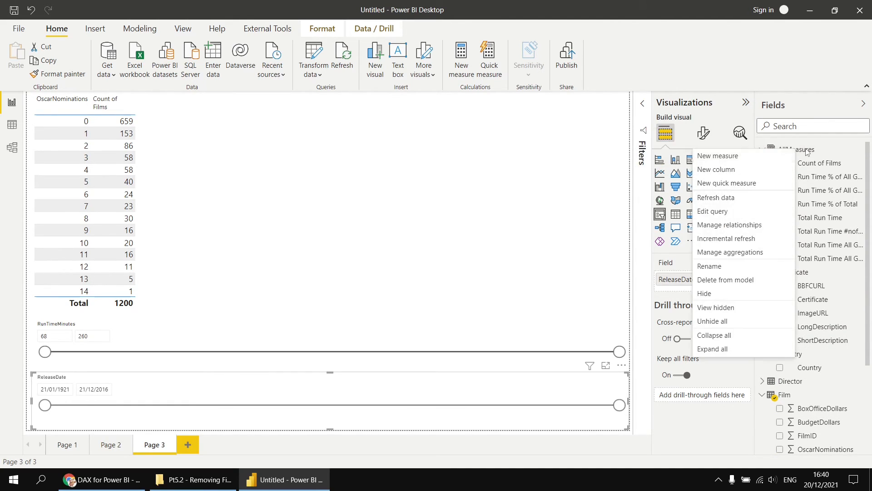
{"action": "left_click", "coordinate": [727, 156]}
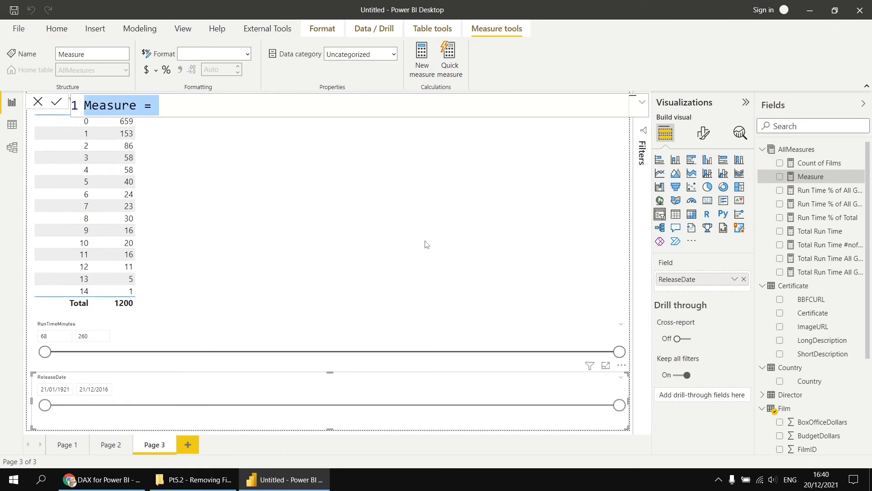
{"action": "type", "text": "Coun"}
{"action": "type", "text": "Films al"}
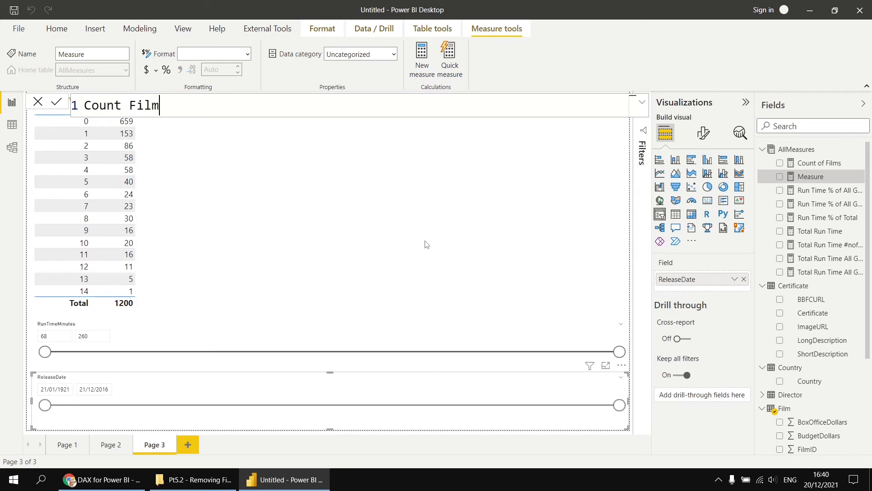
{"action": "key", "text": "BackSpace"}
{"action": "key", "text": "BackSpace"}
{"action": "type", "text": "All Noms"}
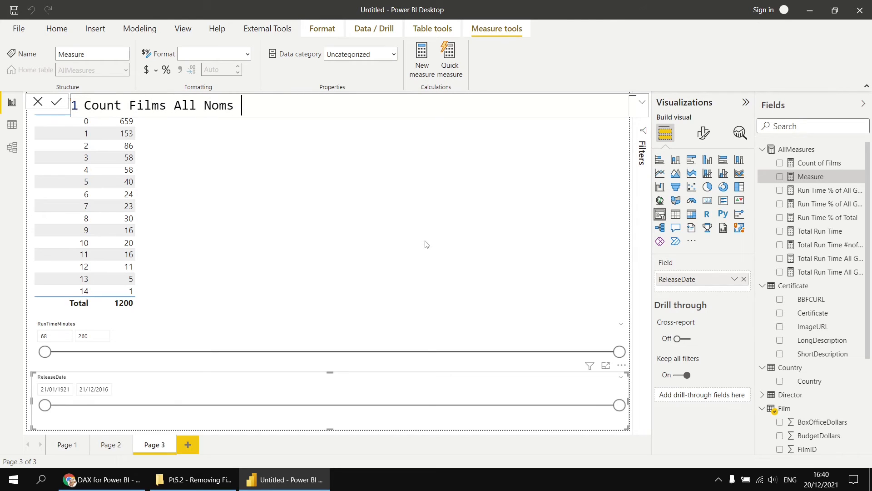
{"action": "type", "text": " = C"}
{"action": "key", "text": "Tab"}
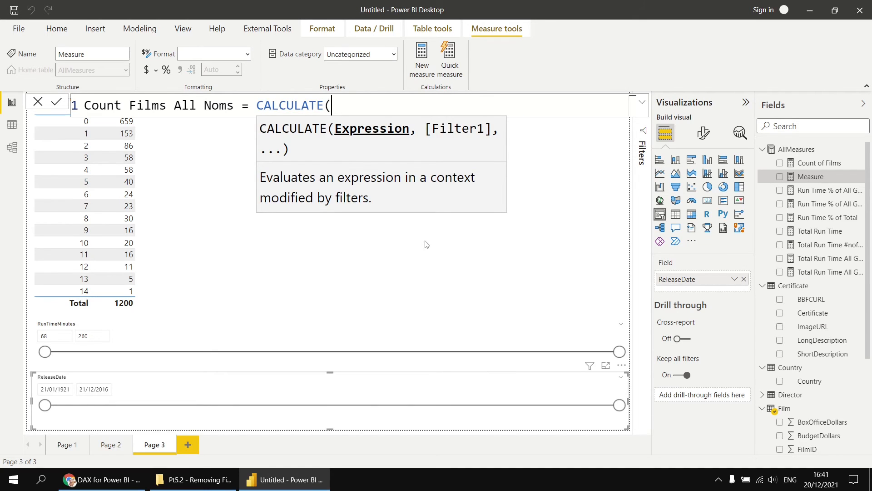
- Enter COUNTROWS(Film) on its own line as the expression that CALCULATE evaluates
{"action": "key", "text": "shift+Return"}
{"action": "type", "text": "countr"}
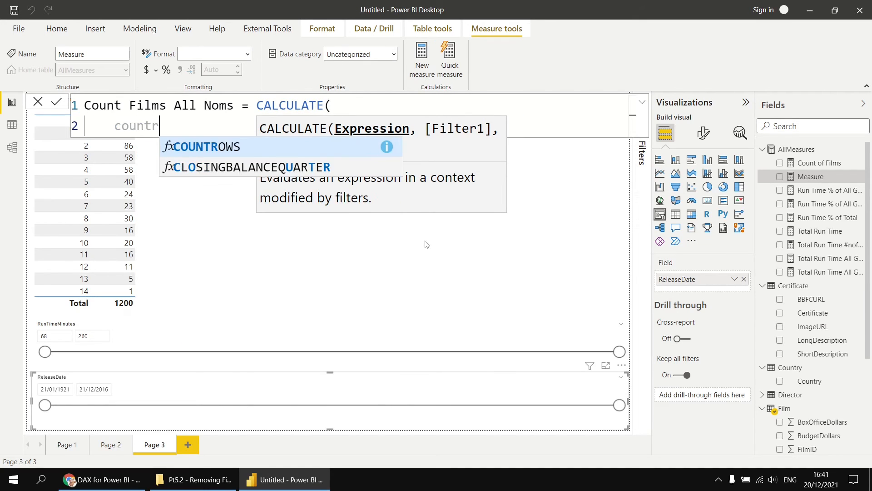
{"action": "key", "text": "Tab"}
{"action": "type", "text": "film"}
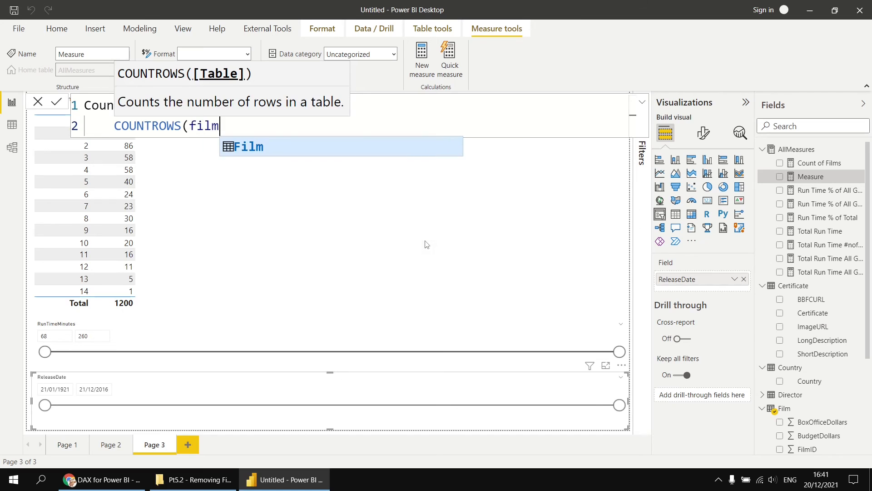
{"action": "type", "text": "),"}
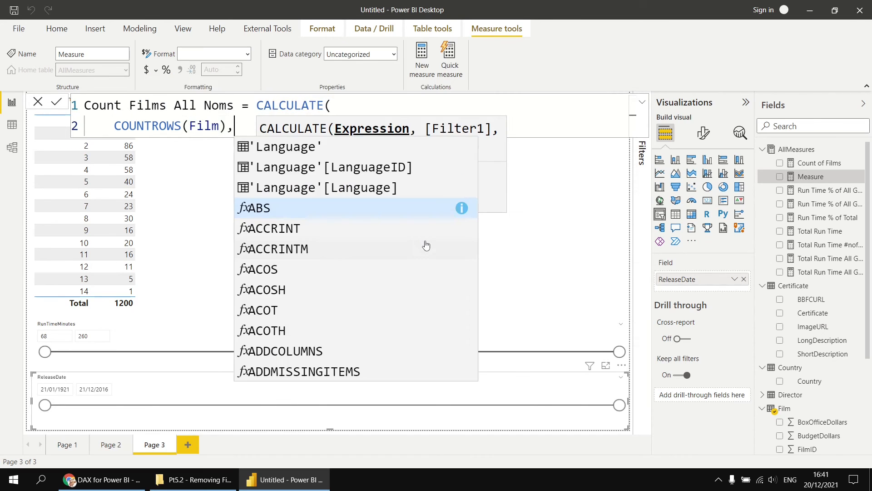
{"action": "key", "text": "shift+Return"}
{"action": "key", "text": "Escape"}
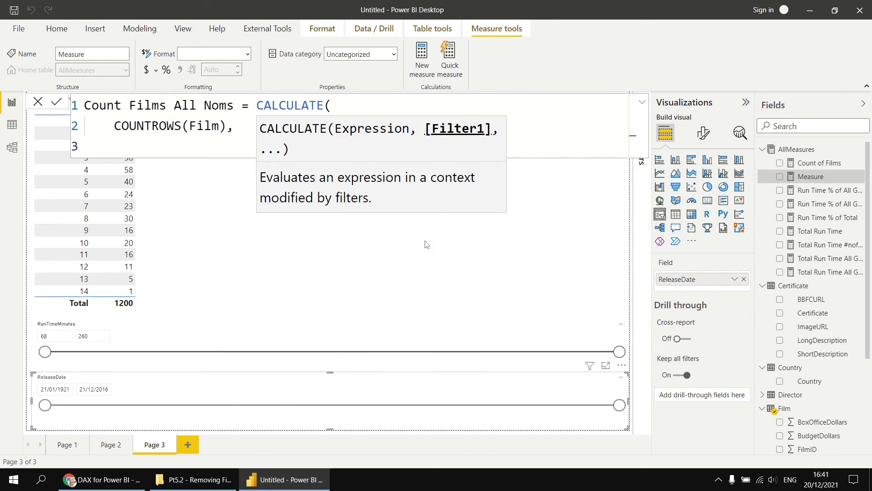
- Complete the measure with the filter REMOVEFILTERS(Film[OscarNominations]) and add Count Films All Noms to the OscarNominations table visual
{"action": "type", "text": "remov"}
{"action": "key", "text": "Tab"}
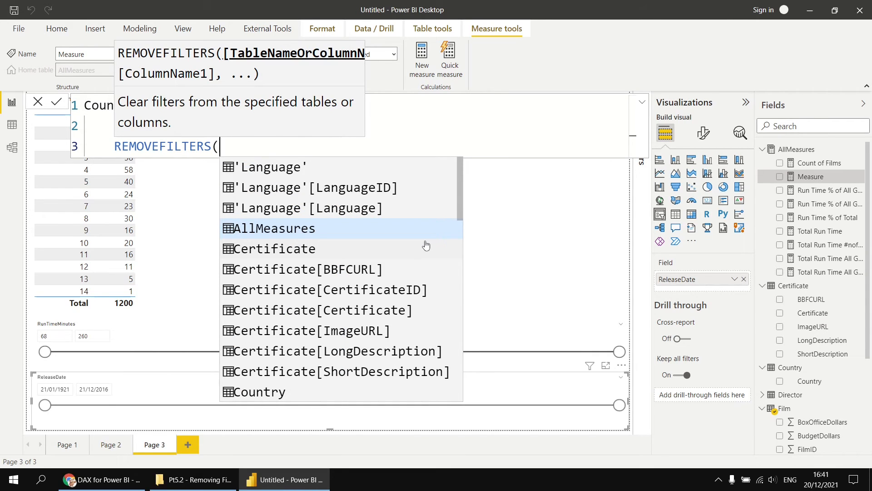
{"action": "type", "text": "Film"}
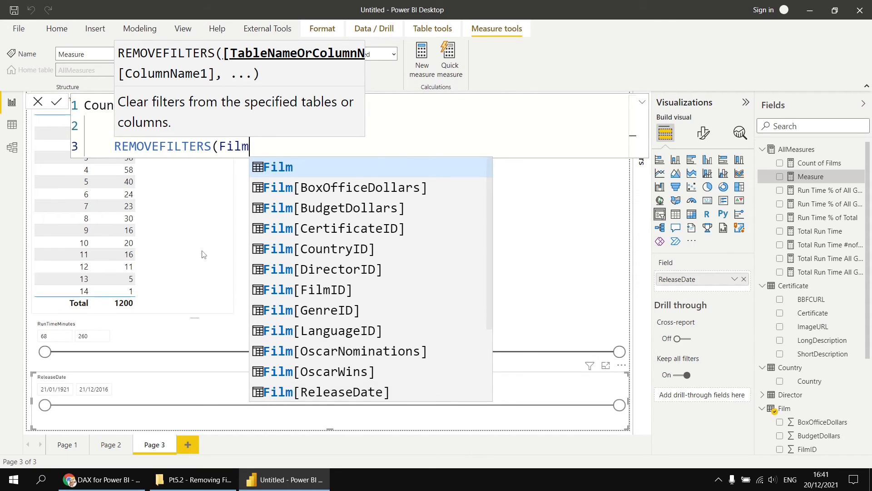
{"action": "double_click", "coordinate": [301, 351]}
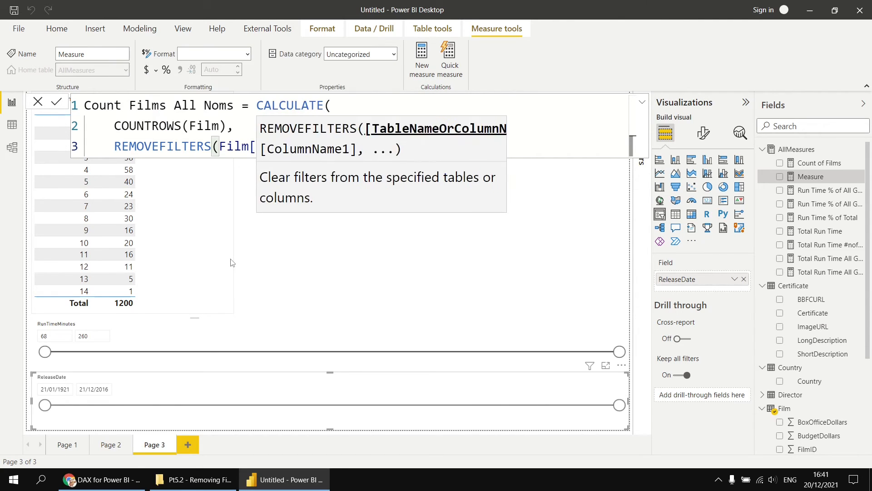
{"action": "type", "text": ")"}
{"action": "key", "text": "shift+Return"}
{"action": "type", "text": ")"}
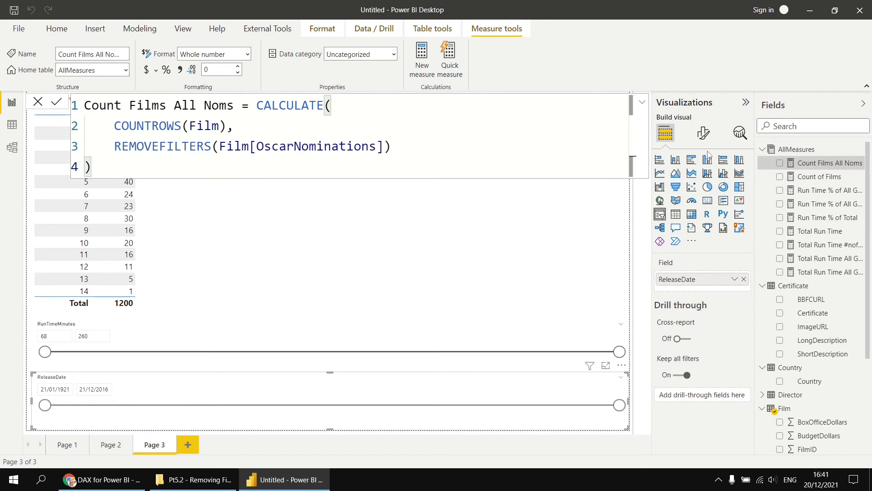
{"action": "left_click_drag", "start_coordinate": [830, 168], "coordinate": [145, 219]}
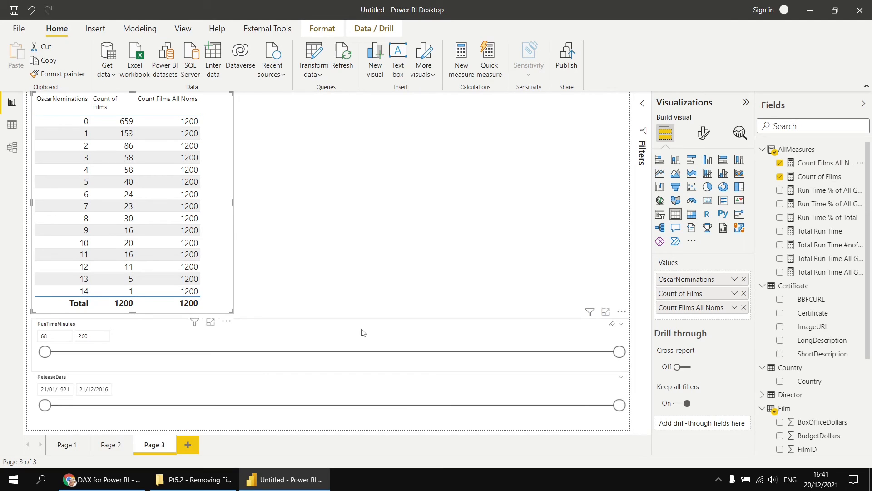
- Filter run times up to 148 minutes and release dates from 06/01/1960, and restore both slicers to their full ranges
{"action": "left_click_drag", "start_coordinate": [619, 352], "coordinate": [284, 351]}
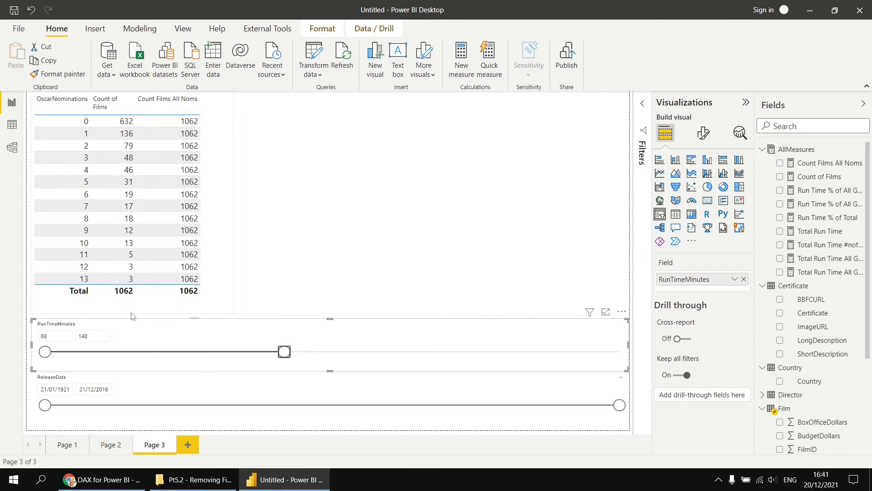
{"action": "left_click_drag", "start_coordinate": [45, 409], "coordinate": [278, 415]}
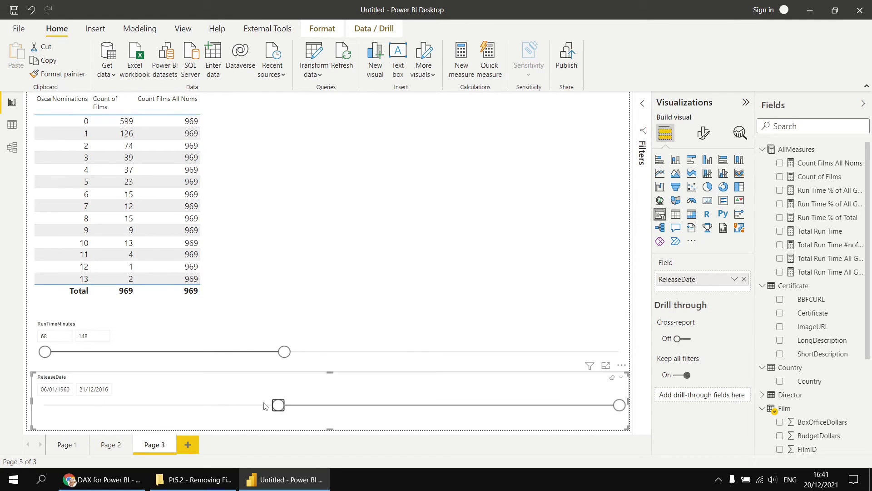
{"action": "left_click_drag", "start_coordinate": [278, 404], "coordinate": [44, 404]}
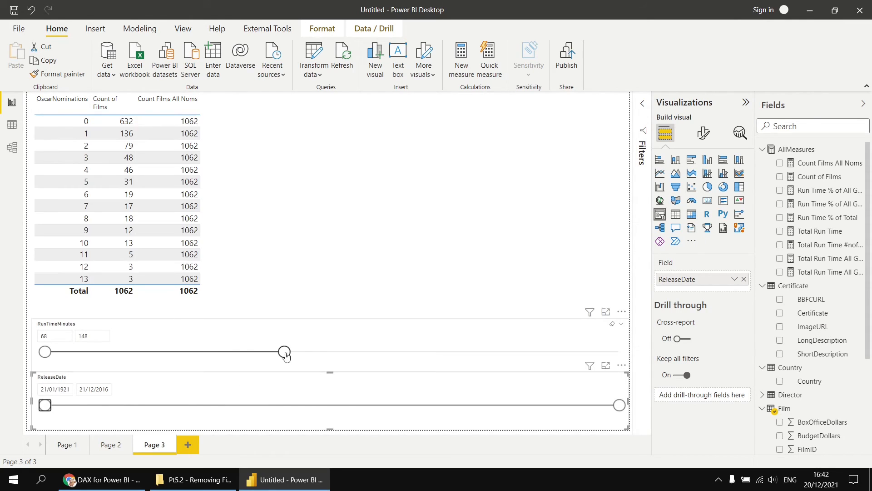
{"action": "left_click_drag", "start_coordinate": [284, 351], "coordinate": [619, 351]}
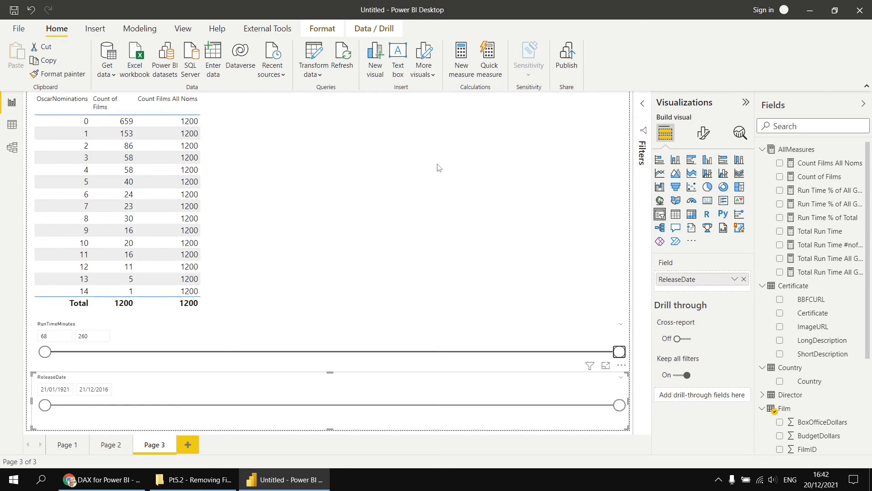
- Start a new measure in the AllMeasures table named Count Films % of All Noms, with DIVIDE as its function
{"action": "right_click", "coordinate": [804, 153]}
{"action": "left_click", "coordinate": [723, 158]}
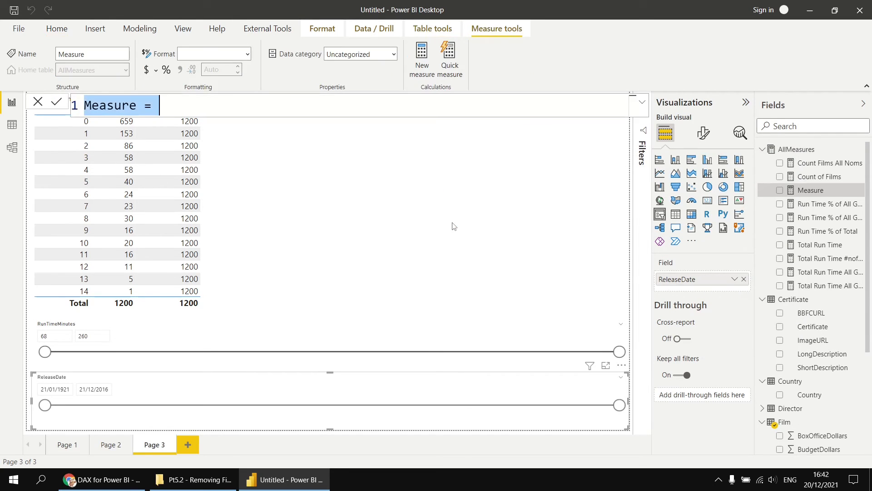
{"action": "type", "text": "Count "}
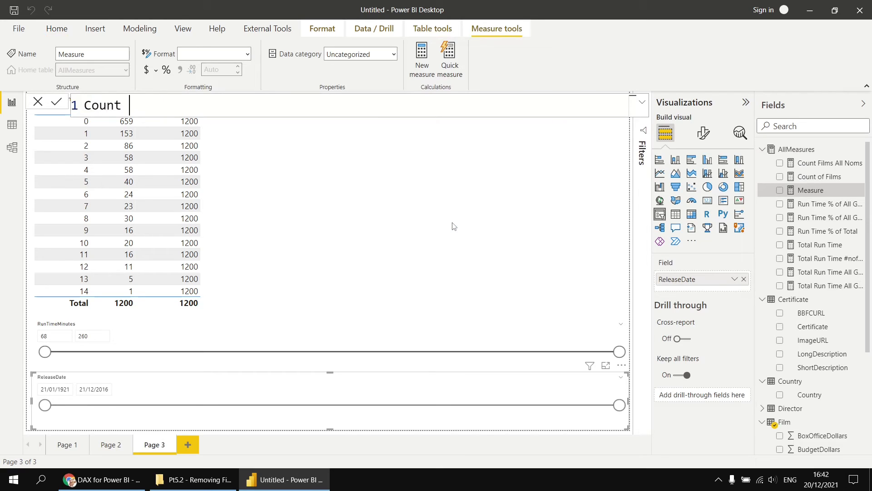
{"action": "type", "text": "Films % of Al"}
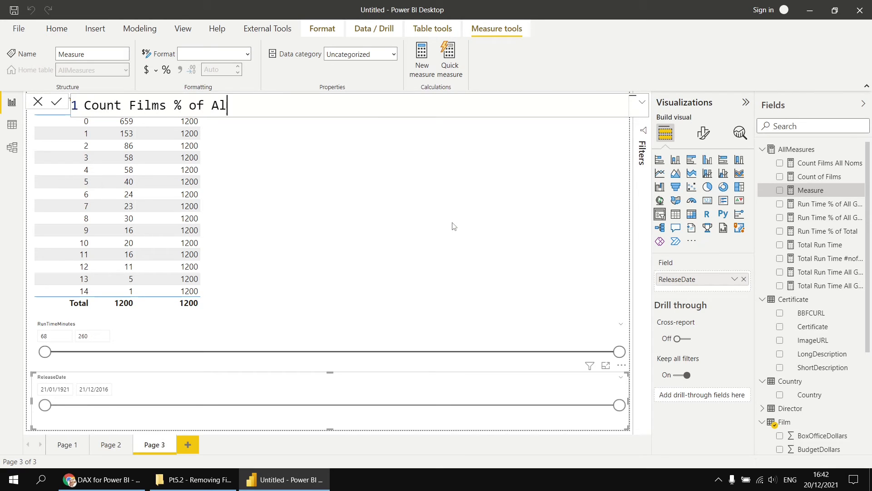
{"action": "type", "text": "l Noms = div"}
{"action": "key", "text": "Tab"}
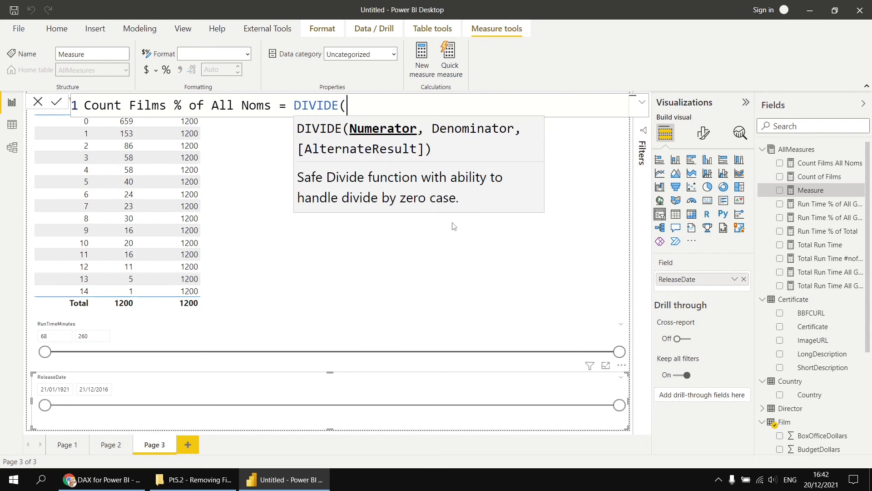
- Complete the measure by dividing [Count of Films] by [Count Films All Noms] on separate lines, and format it as a percentage
{"action": "key", "text": "shift+Return"}
{"action": "type", "text": "["}
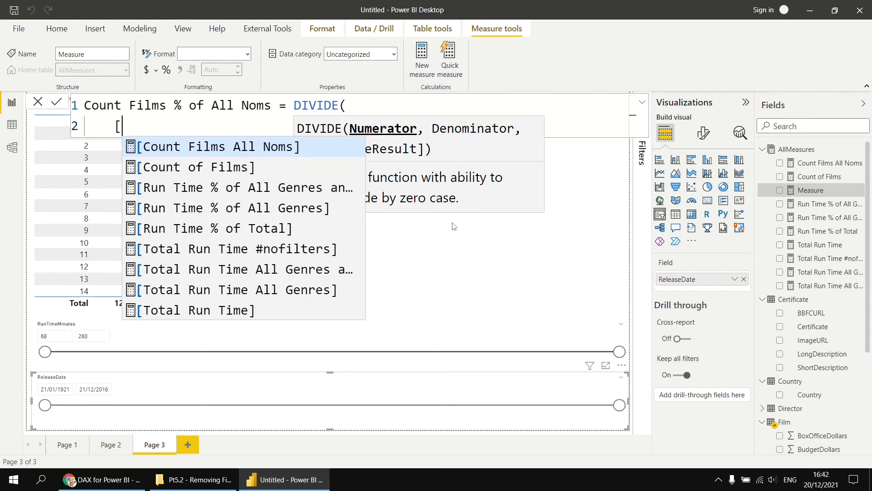
{"action": "key", "text": "Down"}
{"action": "key", "text": "Tab"}
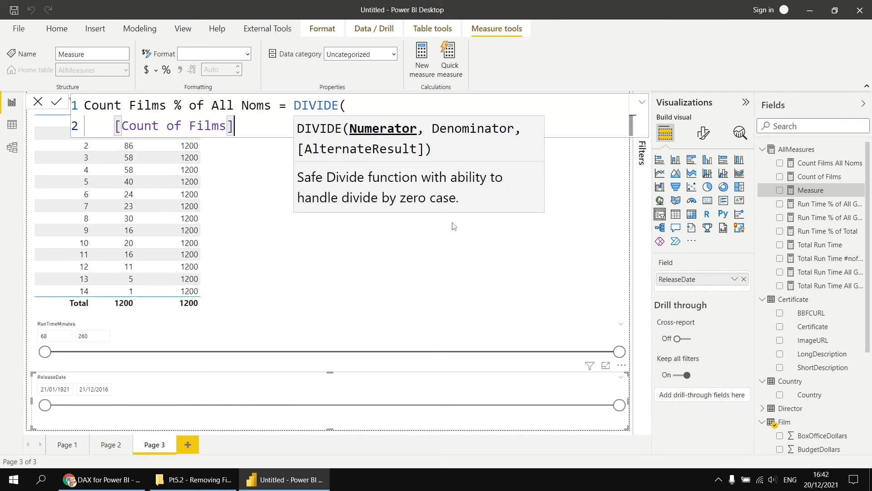
{"action": "type", "text": ","}
{"action": "key", "text": "shift+Return"}
{"action": "type", "text": "[c"}
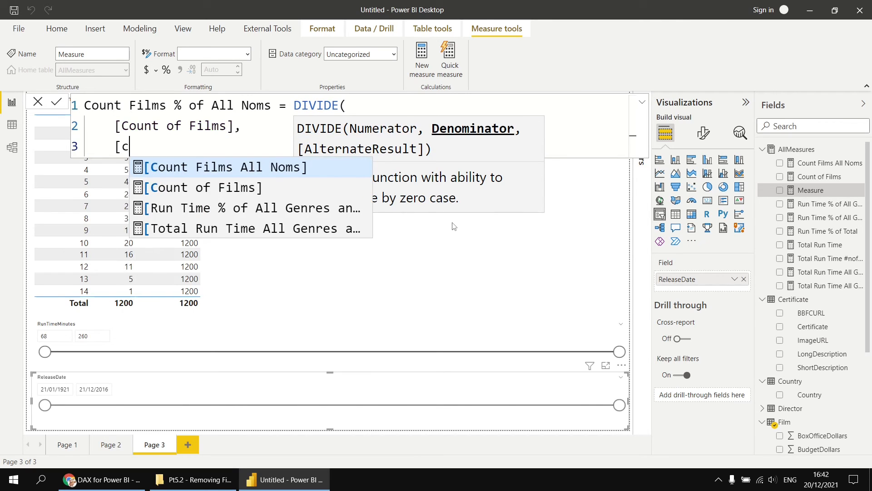
{"action": "key", "text": "Tab"}
{"action": "key", "text": "shift+Return"}
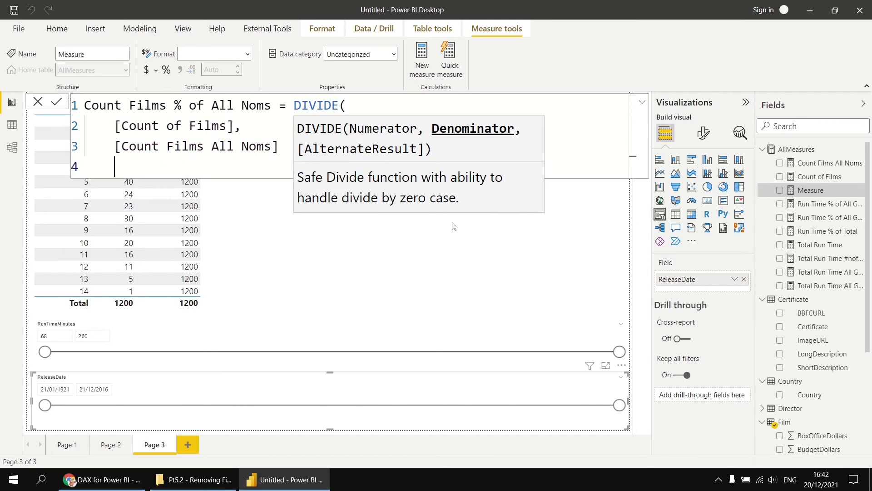
{"action": "type", "text": ")"}
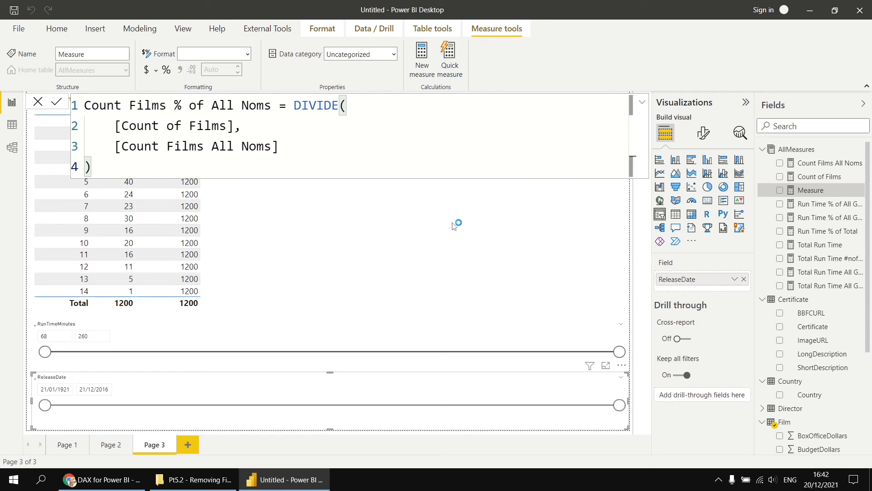
{"action": "left_click", "coordinate": [167, 70]}
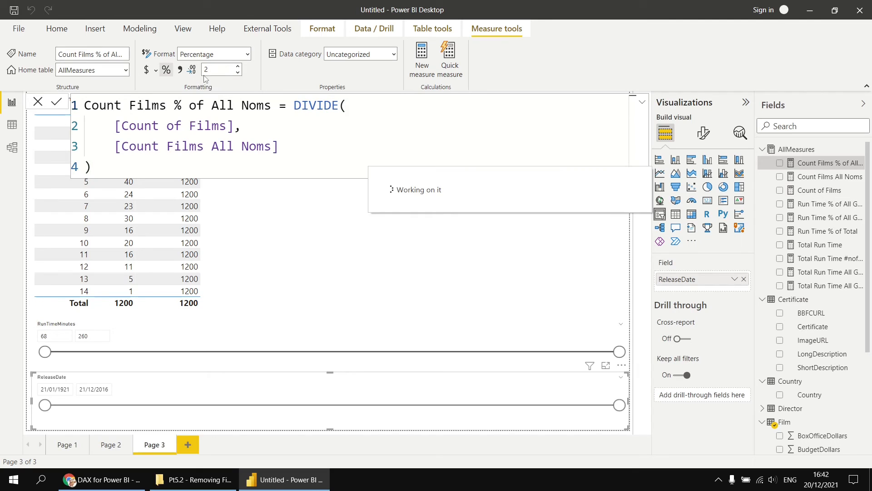
- Widen the OscarNominations table visual and add the Count Films % of All Noms measure to it
{"action": "left_click", "coordinate": [231, 214]}
{"action": "left_click_drag", "start_coordinate": [234, 202], "coordinate": [345, 202]}
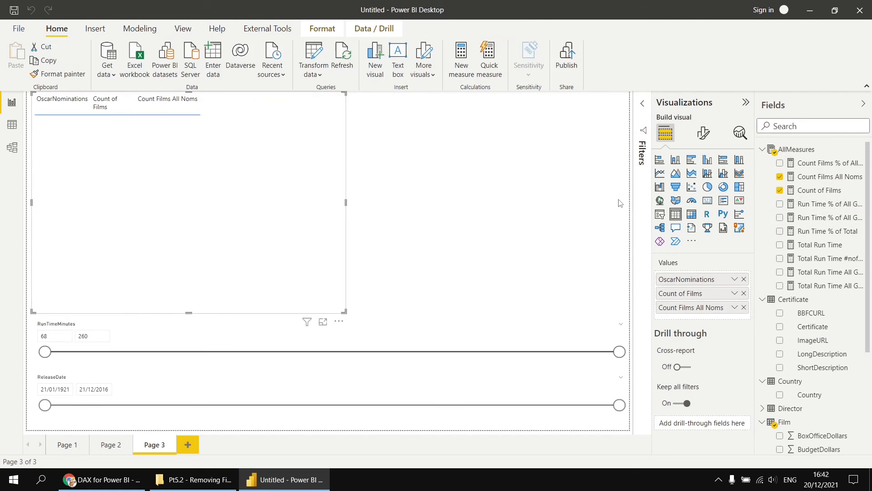
{"action": "left_click_drag", "start_coordinate": [818, 163], "coordinate": [318, 213]}
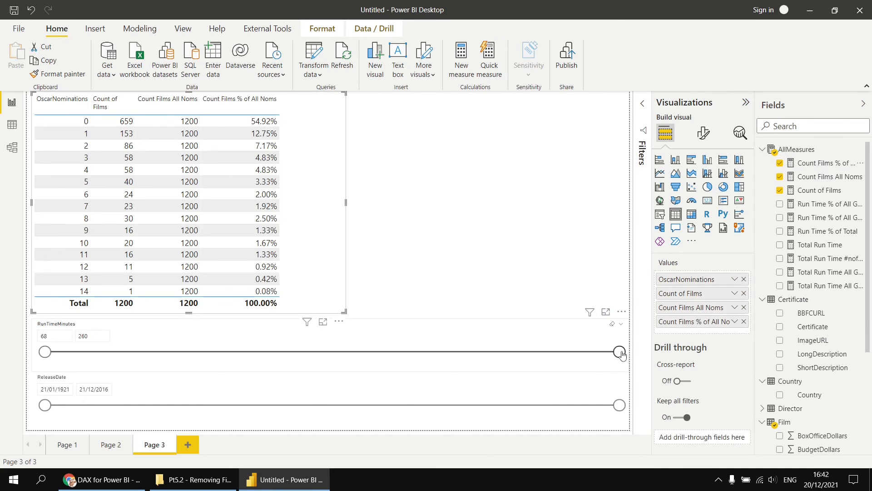
- Filter run times to 120–206 minutes and release dates to 04/01/1951–20/04/1978 with the two slicers
{"action": "left_click_drag", "start_coordinate": [622, 355], "coordinate": [458, 353]}
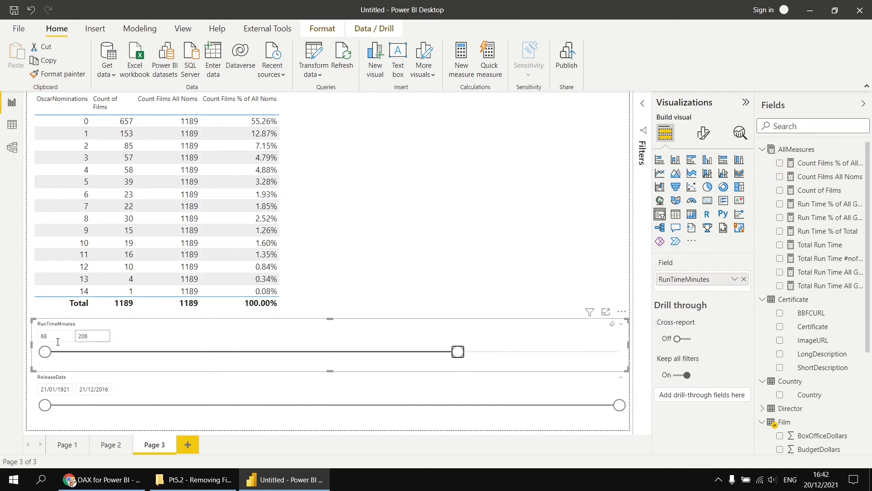
{"action": "left_click_drag", "start_coordinate": [44, 351], "coordinate": [200, 351]}
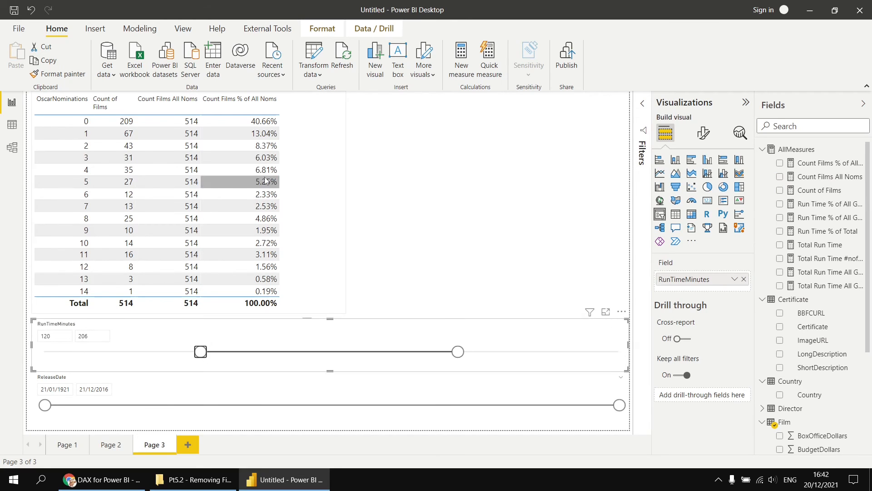
{"action": "left_click_drag", "start_coordinate": [44, 405], "coordinate": [224, 405]}
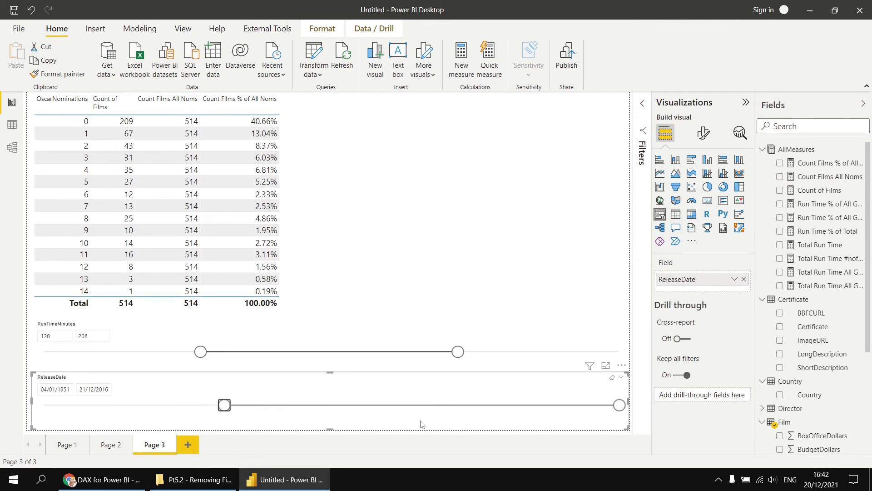
{"action": "left_click_drag", "start_coordinate": [620, 405], "coordinate": [391, 418]}
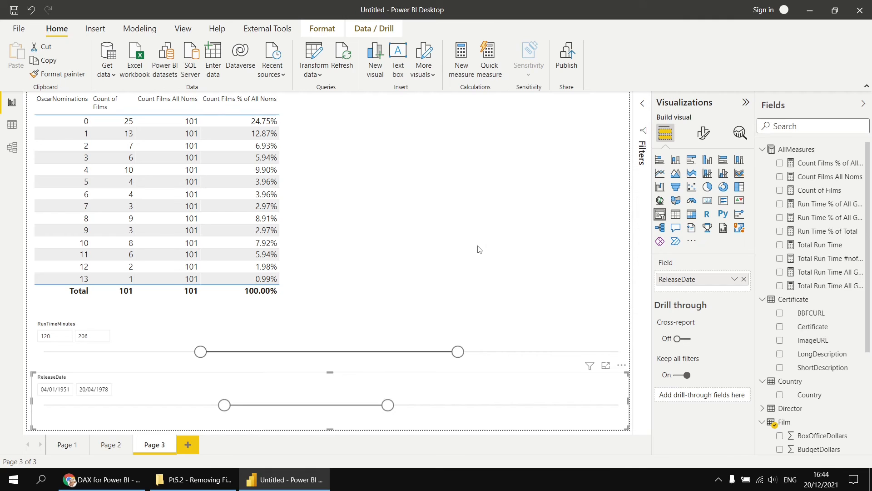
- Replace the whole CALCULATE expression of the Count Films All Noms measure with an opening COUNTROWS function
{"action": "left_click", "coordinate": [826, 179]}
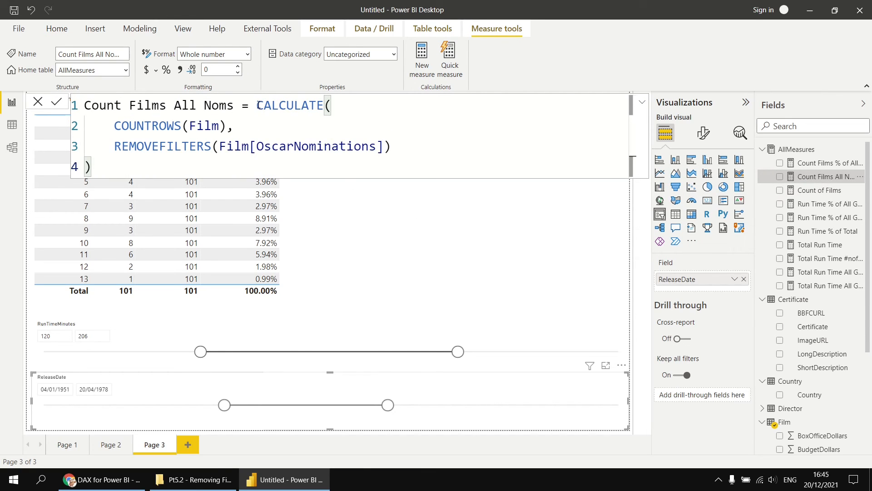
{"action": "left_click_drag", "start_coordinate": [258, 106], "coordinate": [230, 168]}
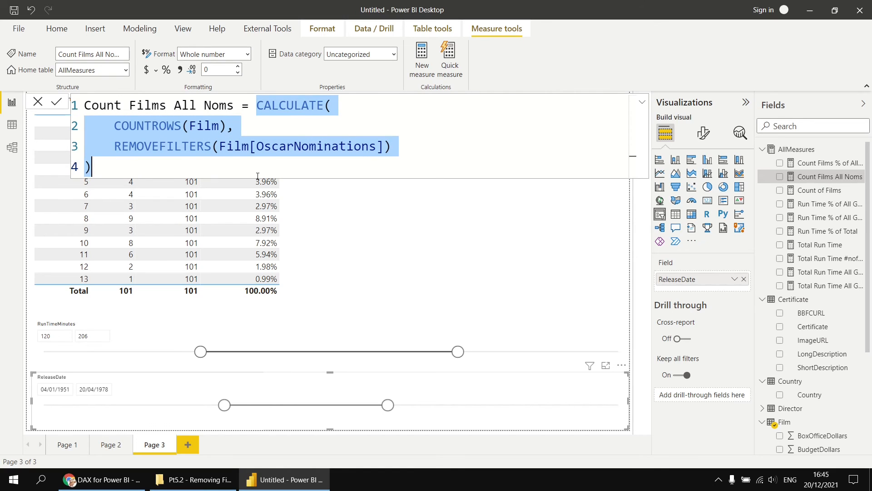
{"action": "type", "text": "Countr"}
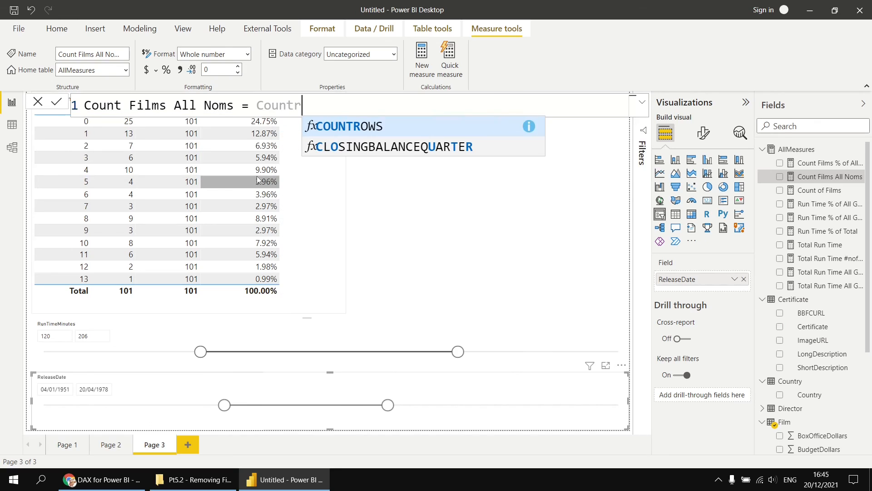
{"action": "key", "text": "Tab"}
{"action": "key", "text": "shift+Return"}
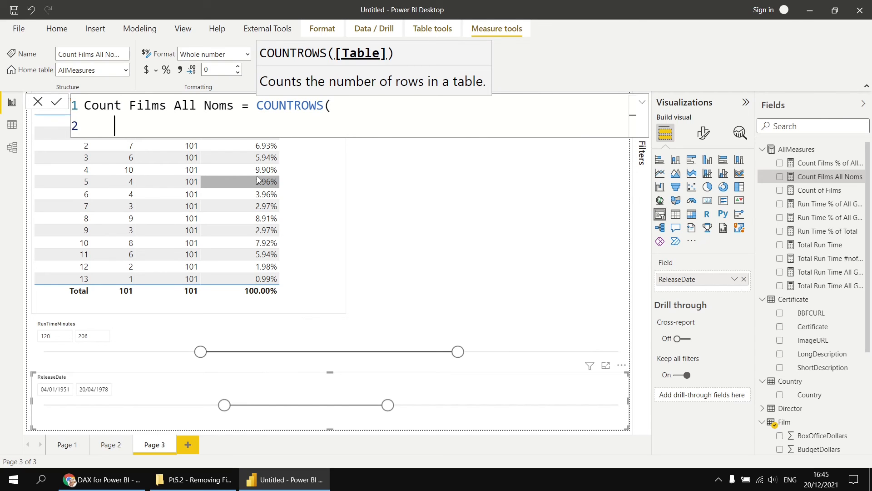
- Nest CALCULATETABLE inside COUNTROWS on a new line, with Film as the table it evaluates
{"action": "type", "text": "CAL"}
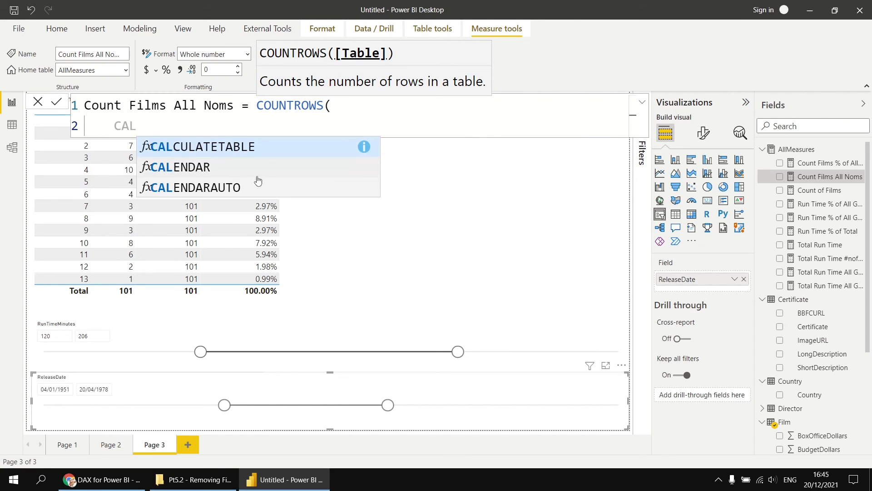
{"action": "key", "text": "Tab"}
{"action": "key", "text": "shift+Return"}
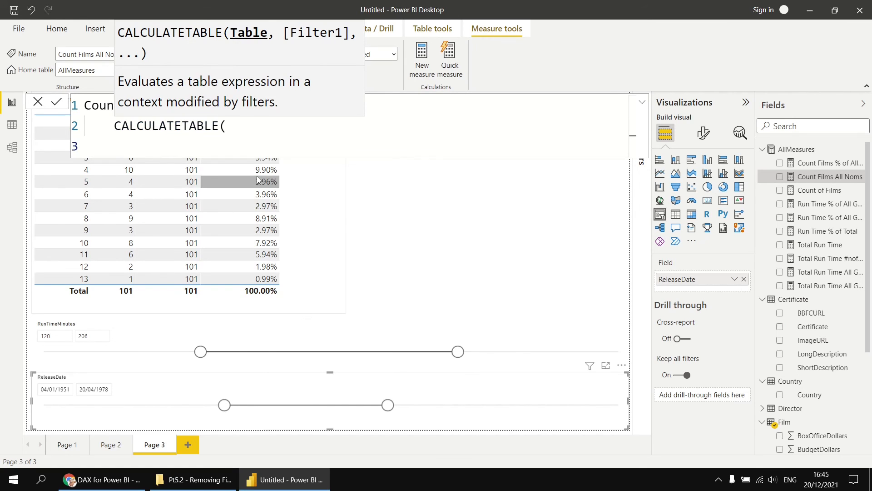
{"action": "type", "text": "Film"}
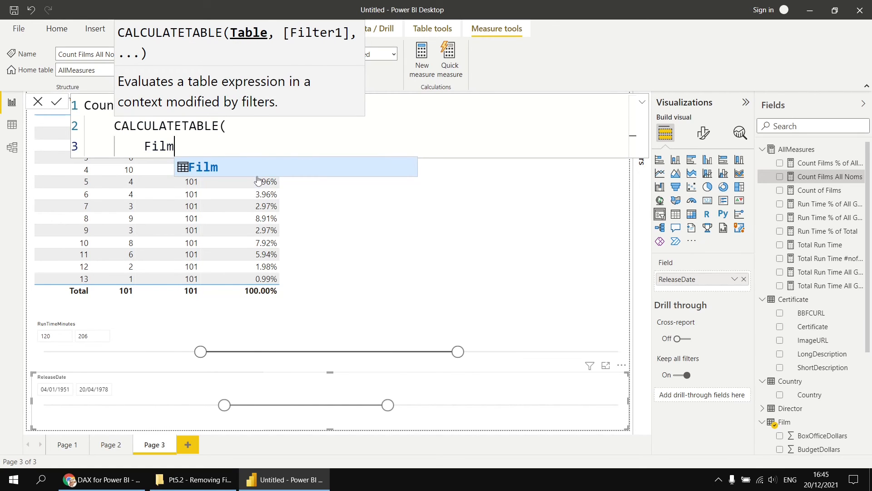
{"action": "type", "text": ","}
{"action": "key", "text": "shift+Return"}
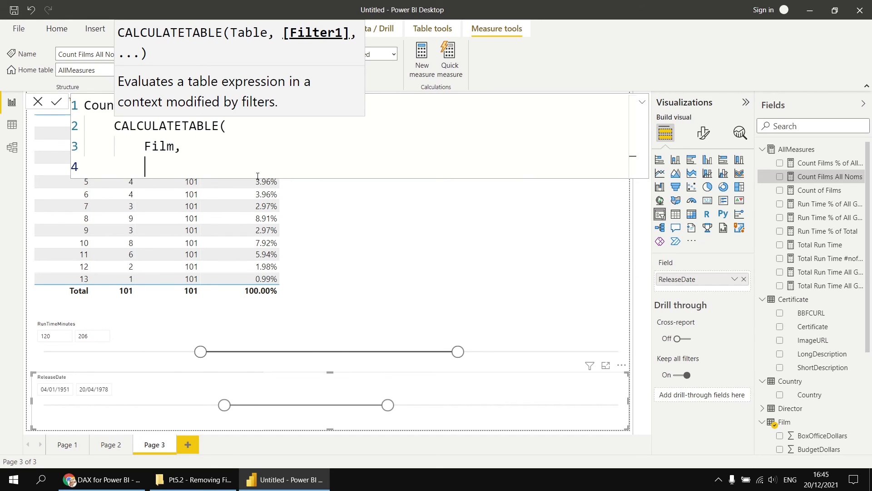
- Add REMOVEFILTERS(Film[OscarNominations]) as the CALCULATETABLE filter, close both outer functions on their own lines and commit the measure
{"action": "type", "text": "RE"}
{"action": "key", "text": "Down"}
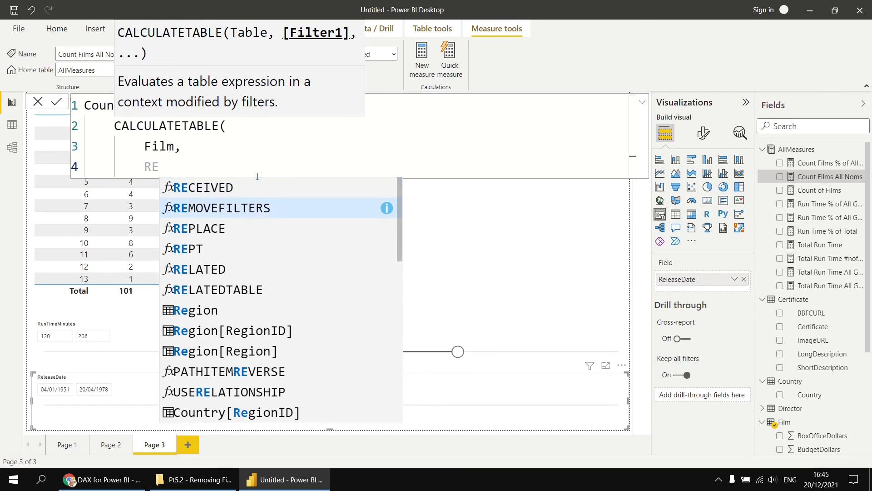
{"action": "key", "text": "Tab"}
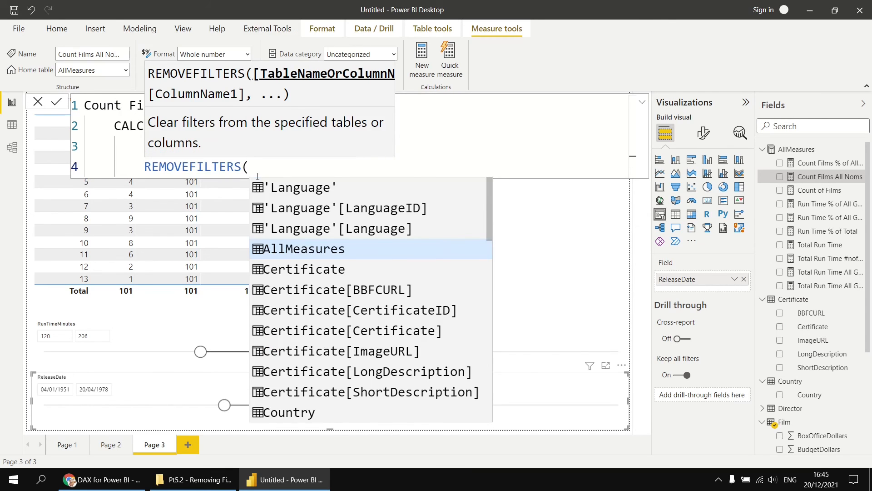
{"action": "type", "text": "osc"}
{"action": "key", "text": "Tab"}
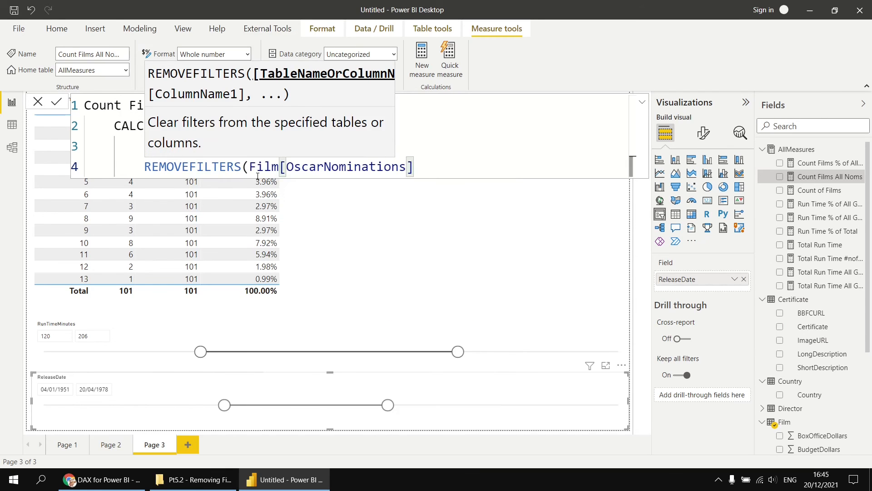
{"action": "type", "text": ")"}
{"action": "key", "text": "Return"}
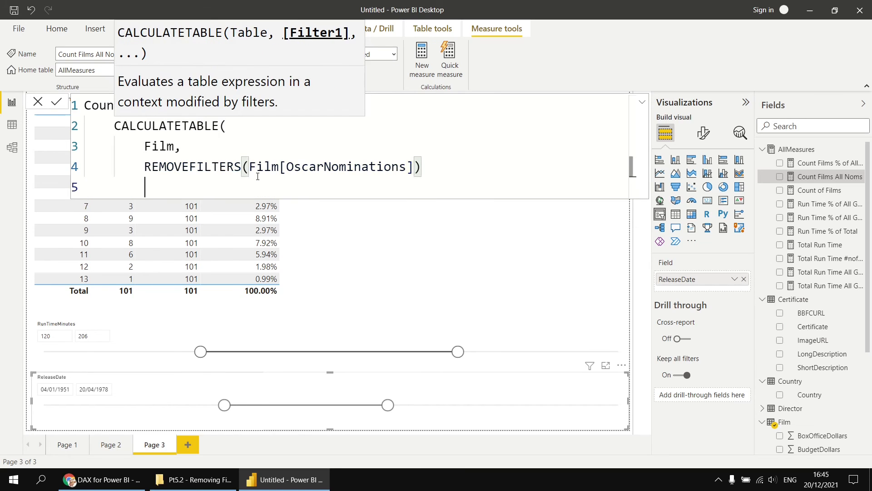
{"action": "type", "text": ")"}
{"action": "key", "text": "Return"}
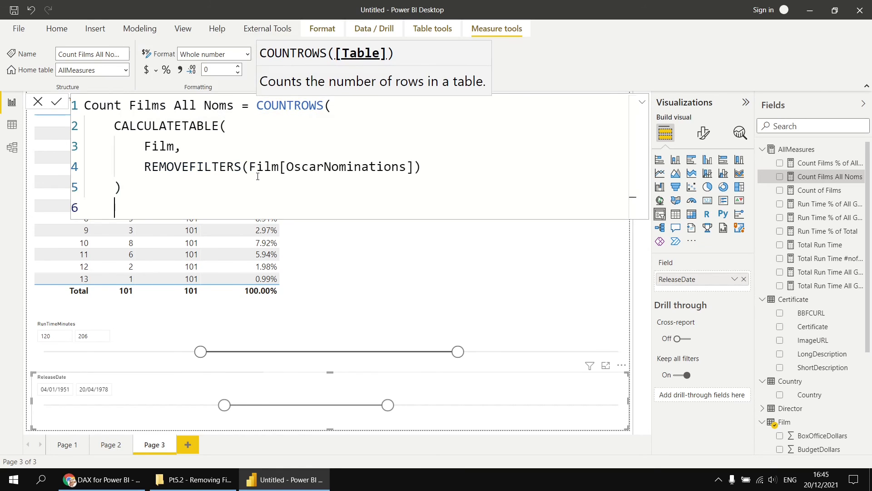
{"action": "type", "text": ")"}
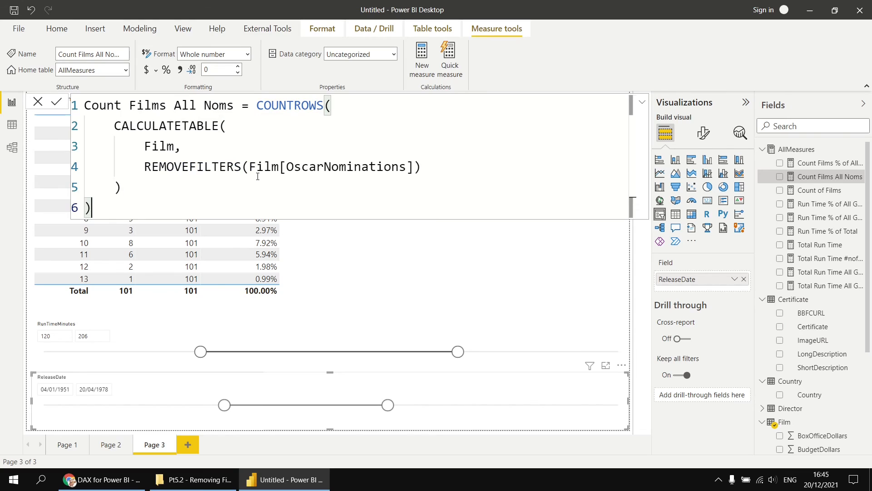
{"action": "key", "text": "Return"}
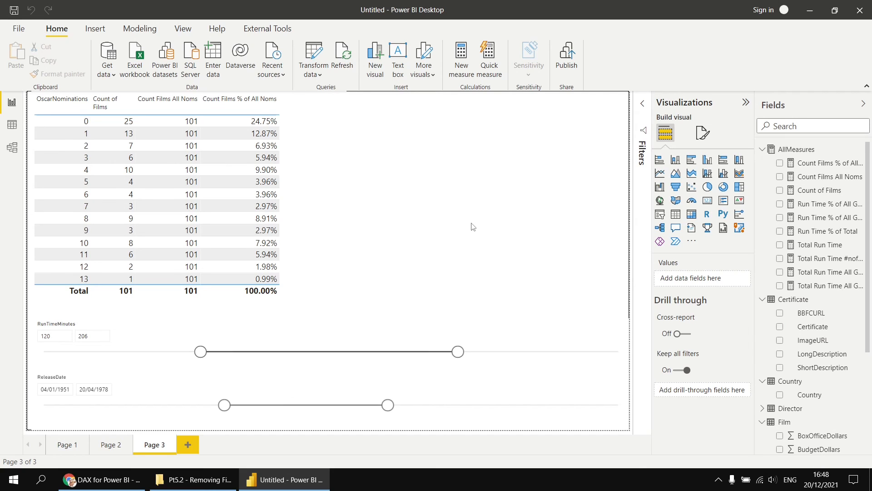
- Remove Count Films % of All Noms and Count Films All Noms from the OscarNominations table visual and convert it to a matrix
{"action": "left_click", "coordinate": [303, 251]}
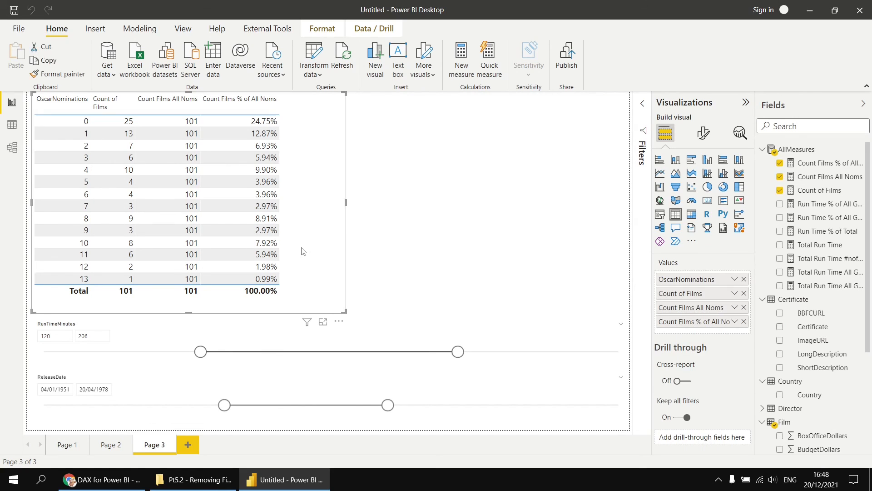
{"action": "left_click", "coordinate": [744, 321]}
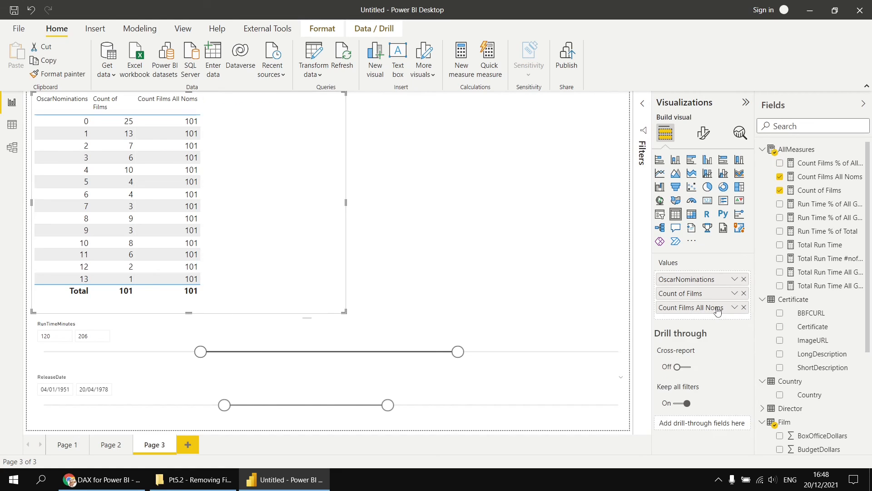
{"action": "left_click", "coordinate": [744, 309]}
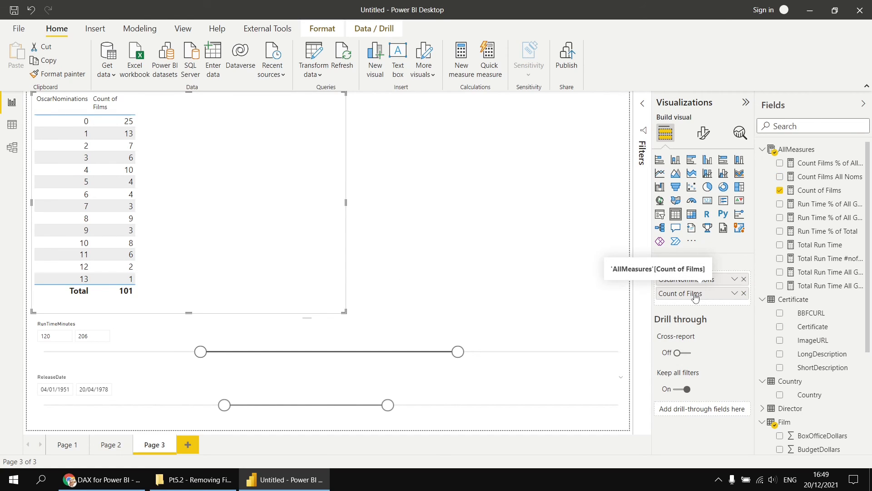
{"action": "left_click", "coordinate": [692, 216]}
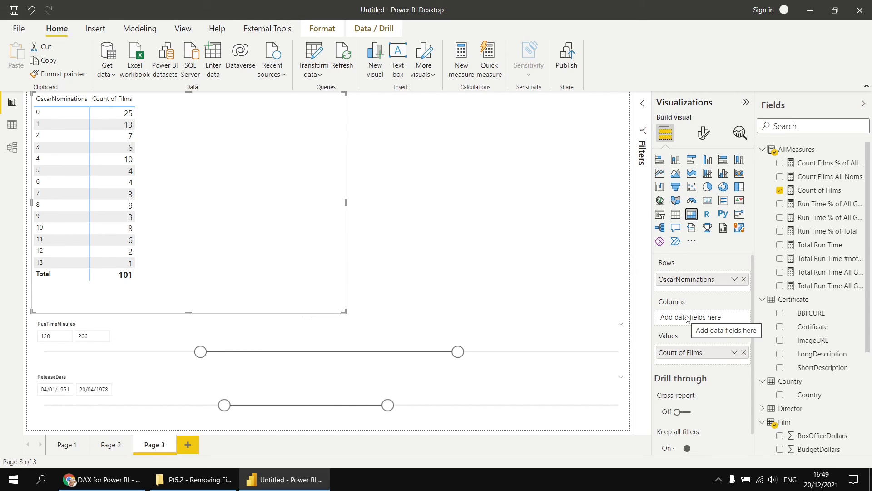
- Add OscarWins as the matrix columns and clear the RunTimeMinutes and ReleaseDate slicer selections
{"action": "scroll", "coordinate": [791, 359], "scroll_direction": "down", "scroll_amount": 3}
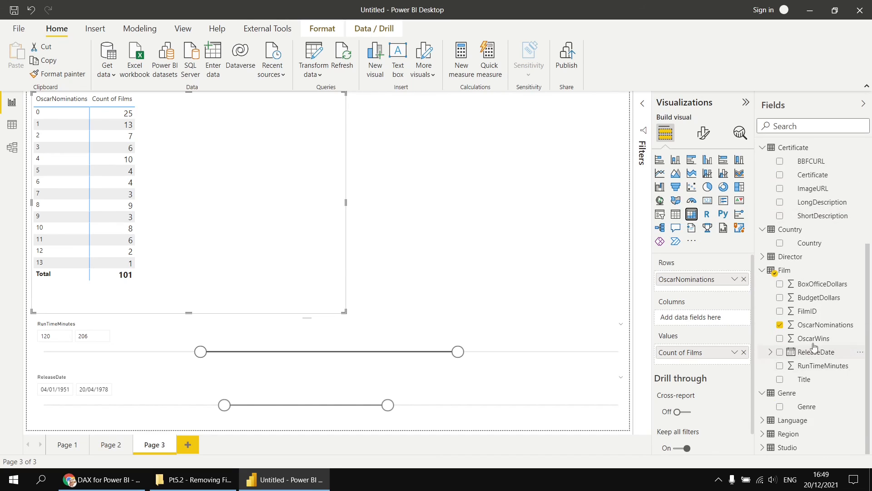
{"action": "left_click_drag", "start_coordinate": [812, 341], "coordinate": [716, 320]}
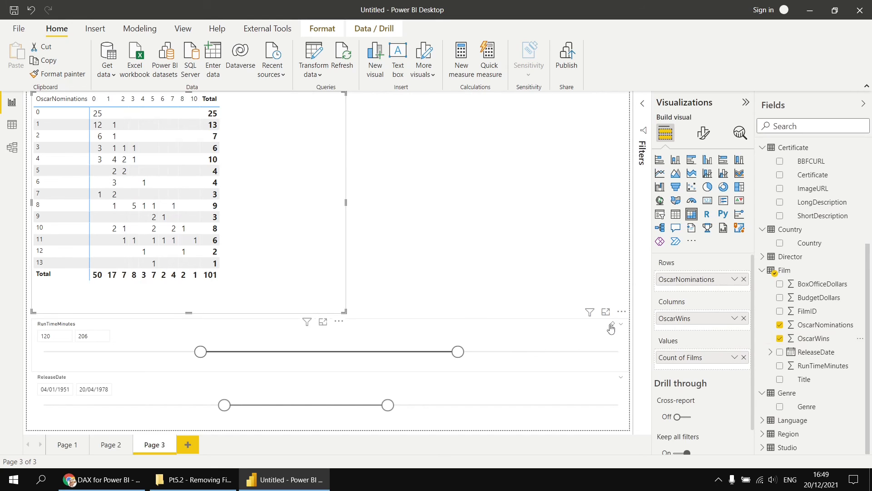
{"action": "left_click", "coordinate": [613, 326]}
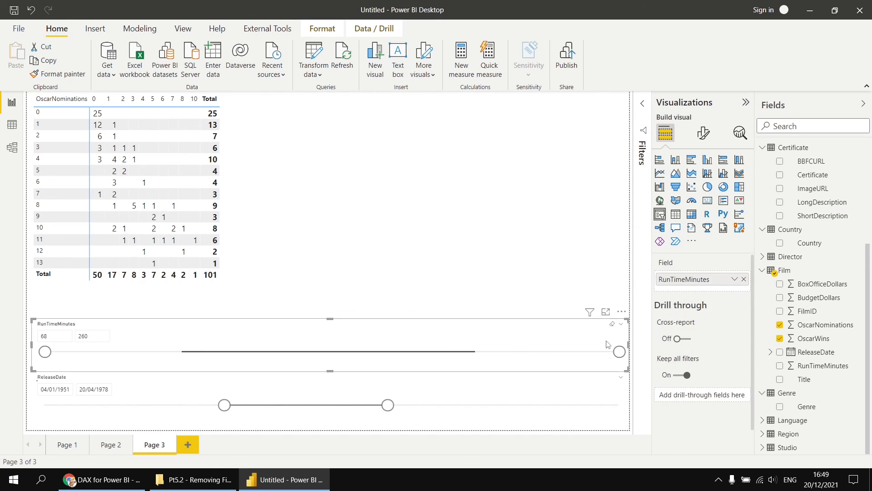
{"action": "left_click", "coordinate": [612, 379]}
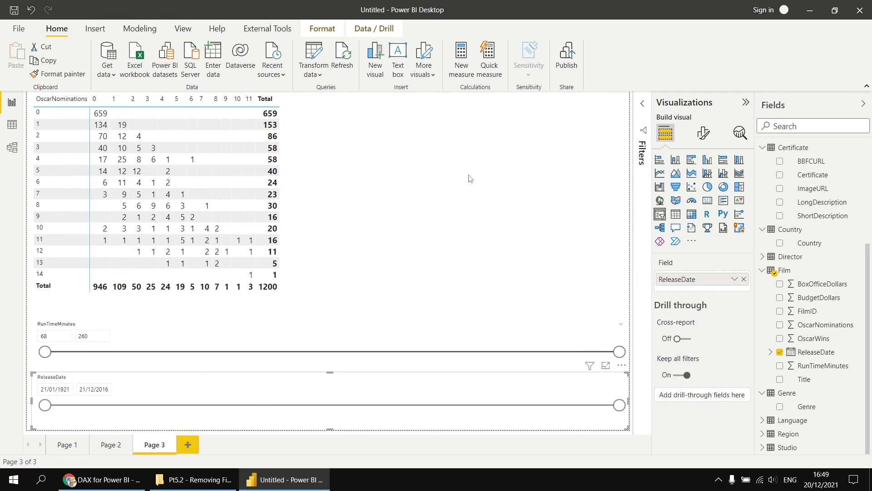
- Copy the full Count Films All Noms formula into a new measure in the AllMeasures table
{"action": "scroll", "coordinate": [804, 219], "scroll_direction": "up", "scroll_amount": 4}
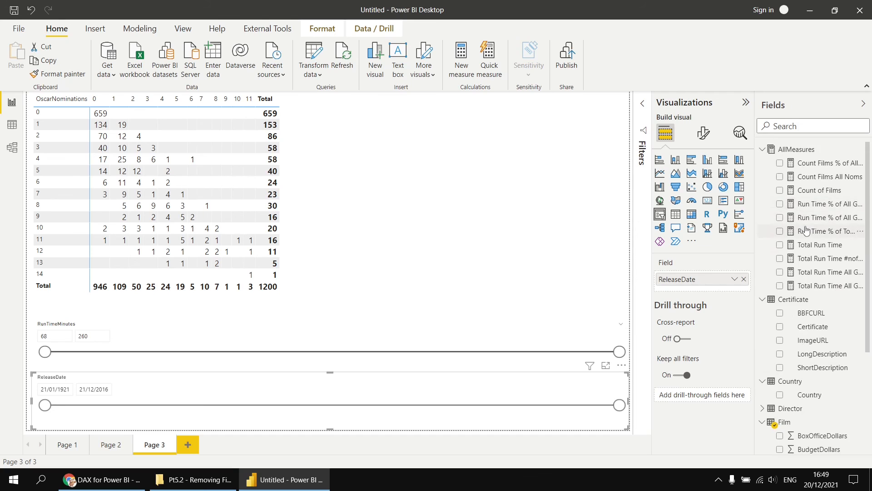
{"action": "left_click", "coordinate": [810, 178]}
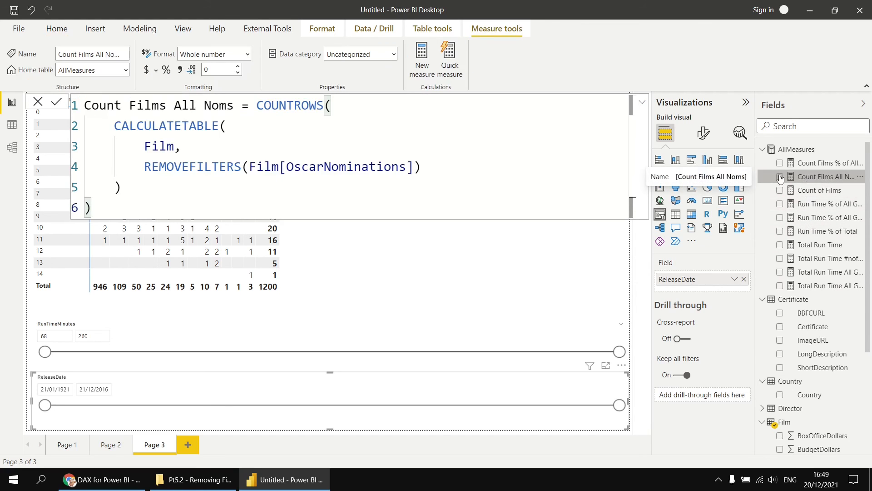
{"action": "left_click_drag", "start_coordinate": [125, 203], "coordinate": [83, 110]}
{"action": "key", "text": "ctrl+c"}
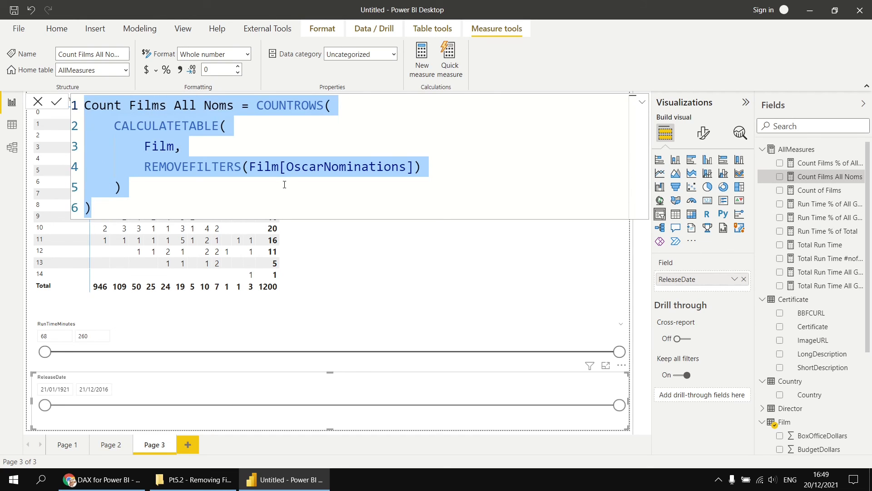
{"action": "right_click", "coordinate": [798, 149]}
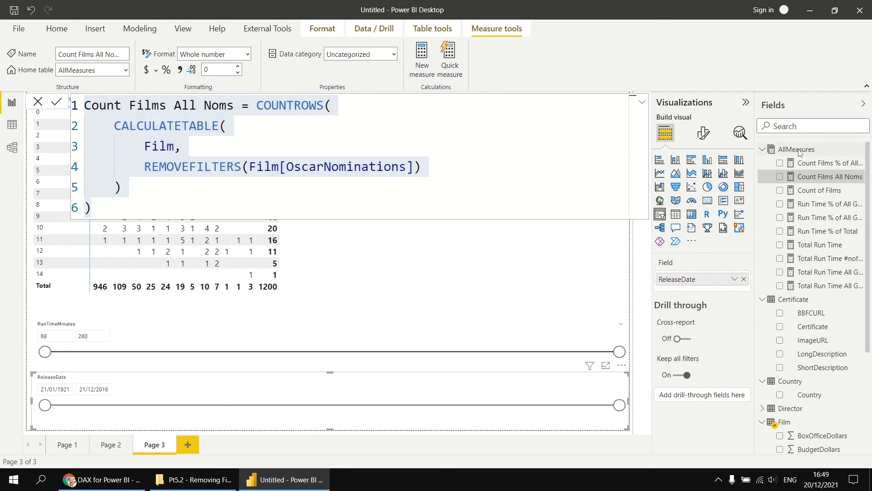
{"action": "left_click", "coordinate": [741, 159]}
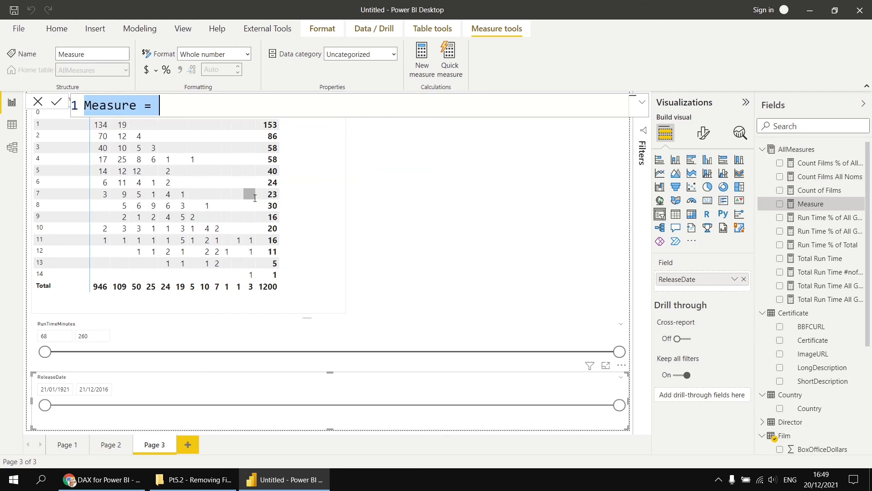
{"action": "key", "text": "ctrl+v"}
- Rename the copied formula's measure as Count Films All Noms and Wins
{"action": "left_click", "coordinate": [233, 105]}
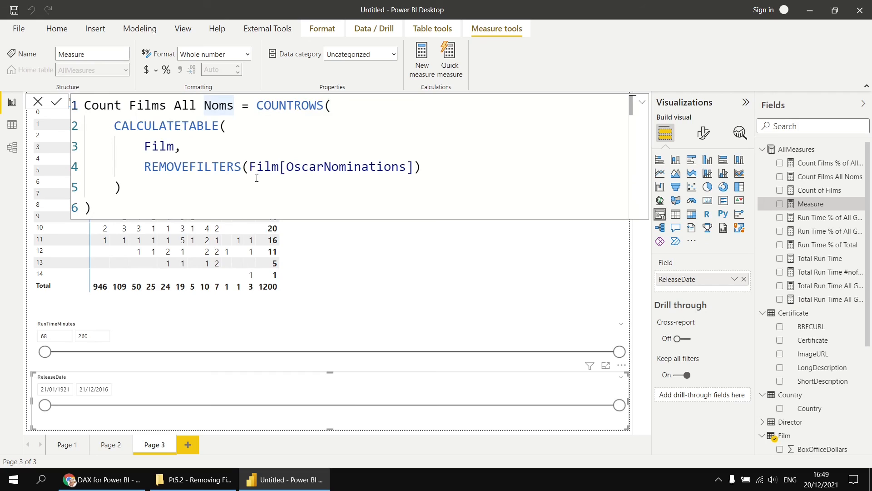
{"action": "type", "text": "and WIn"}
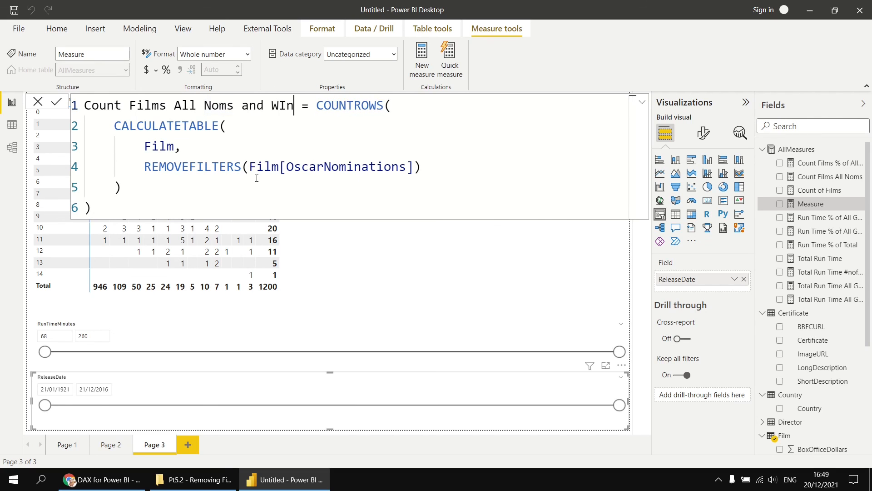
{"action": "key", "text": "BackSpace"}
{"action": "key", "text": "BackSpace"}
{"action": "type", "text": "ins"}
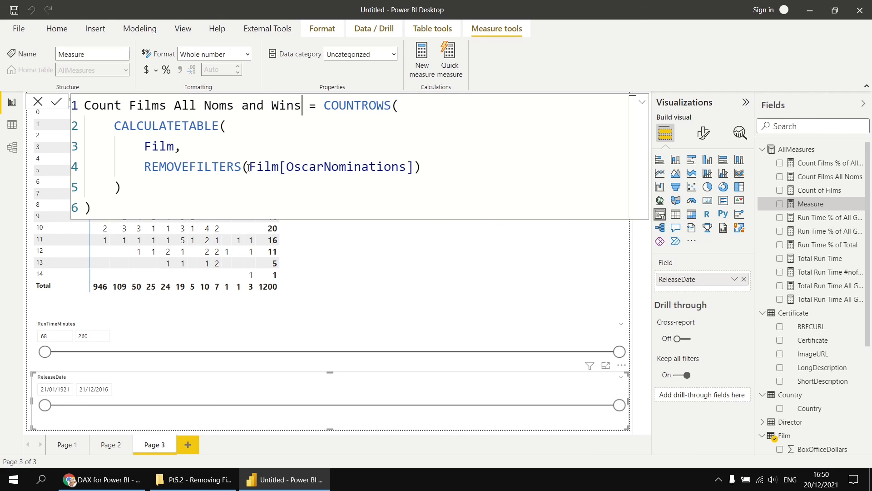
- Move Film[OscarNominations] to its own line inside REMOVEFILTERS and add Film[OscarWins] as a second column on the line below
{"action": "left_click", "coordinate": [249, 167]}
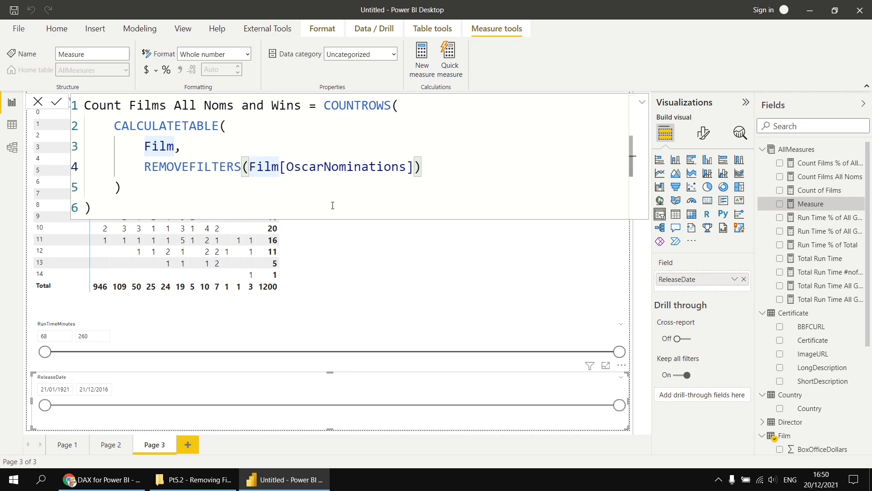
{"action": "key", "text": "shift+Return"}
{"action": "left_click", "coordinate": [340, 190]}
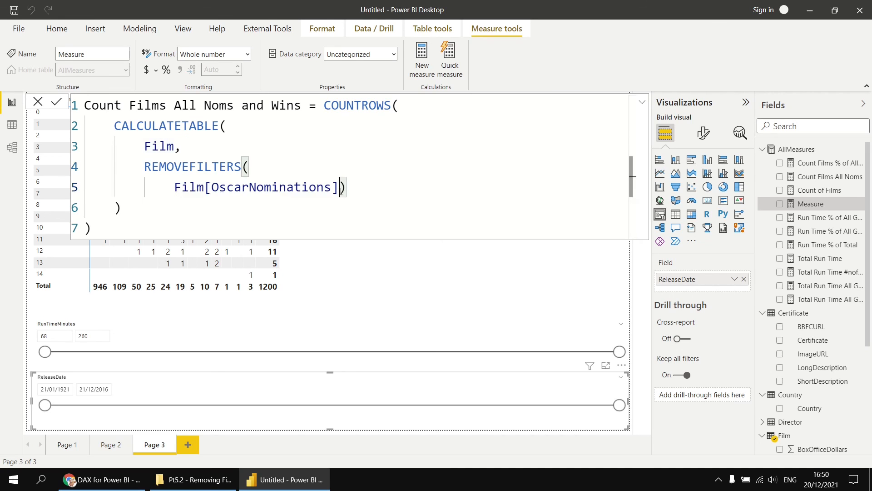
{"action": "type", "text": ","}
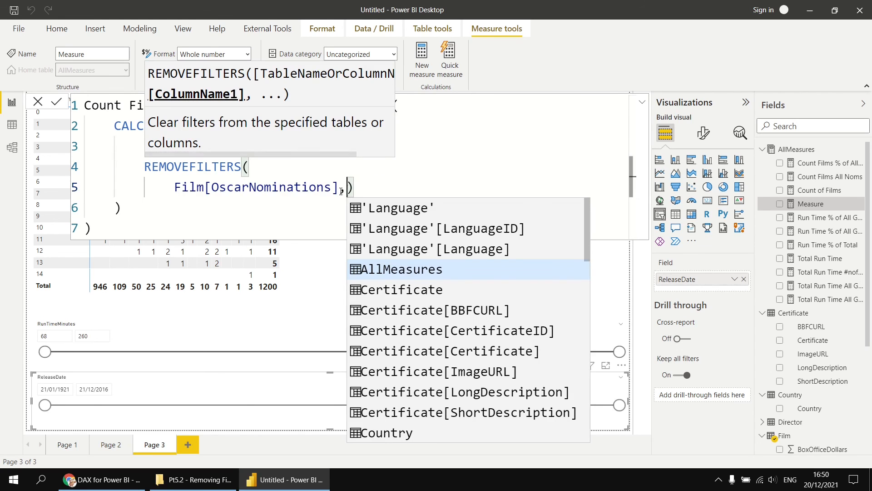
{"action": "key", "text": "shift+Return"}
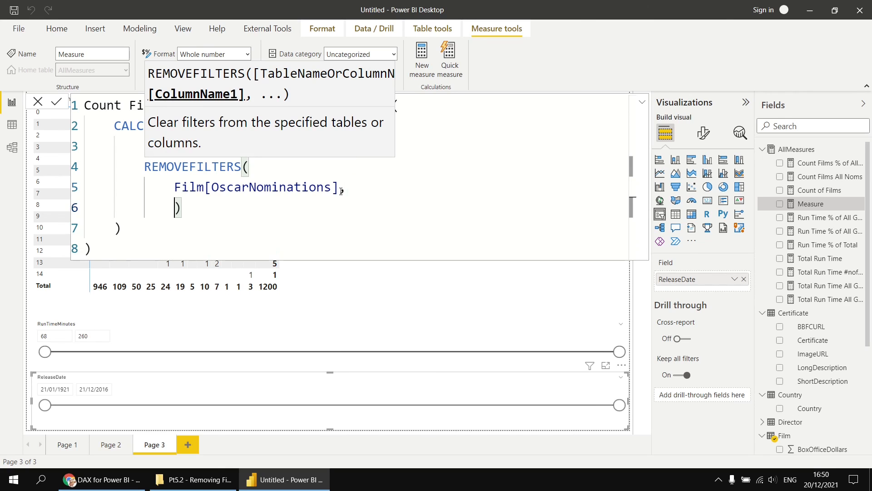
{"action": "type", "text": "win"}
{"action": "key", "text": "Tab"}
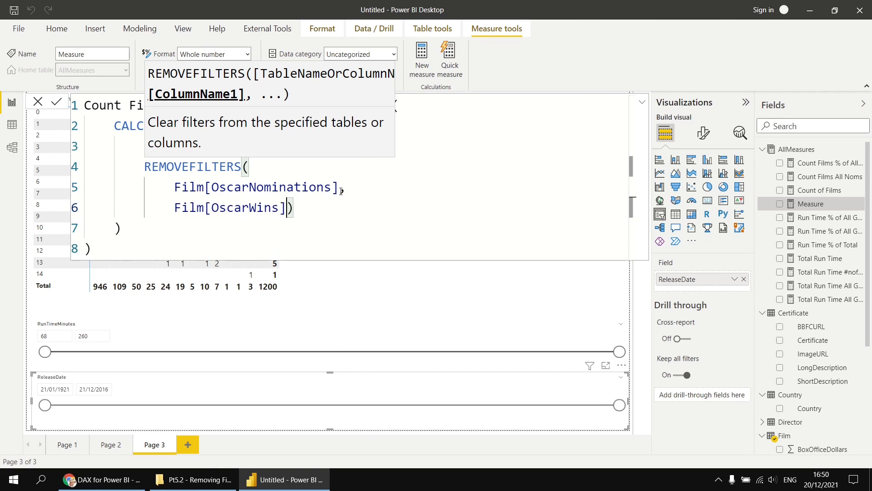
- Put the closing REMOVEFILTERS bracket on its own line, aligned with the function, and commit the measure
{"action": "key", "text": "shift+Return"}
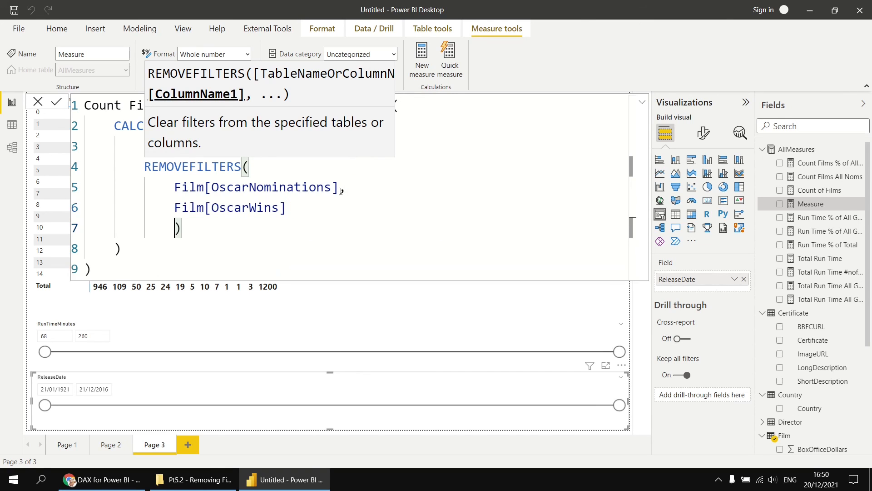
{"action": "key", "text": "shift+Tab"}
{"action": "left_click", "coordinate": [146, 267]}
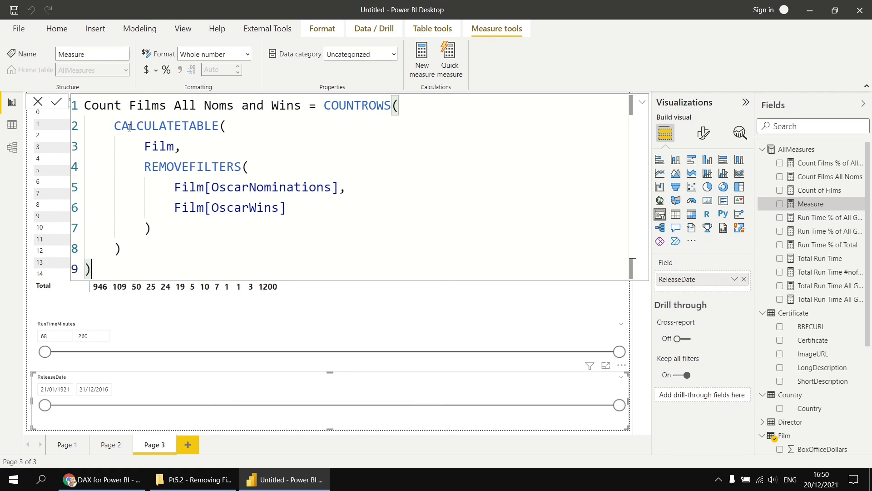
{"action": "left_click", "coordinate": [56, 103]}
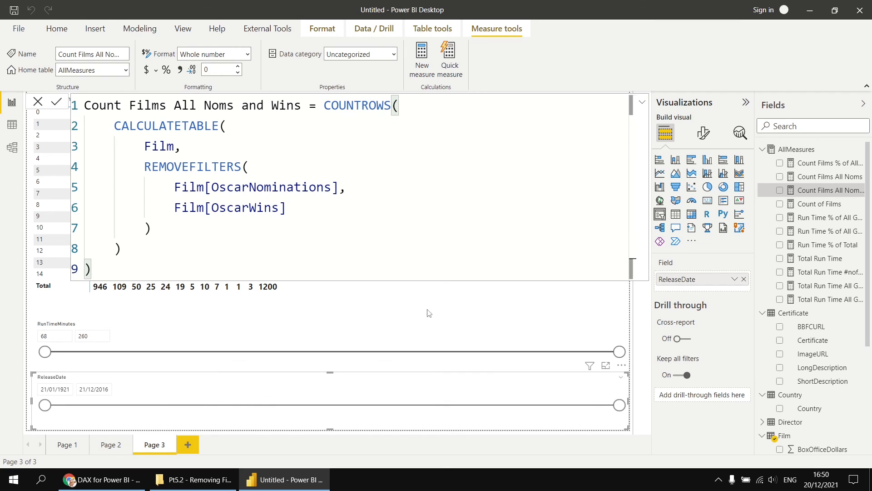
- Narrow the matrix to fit its columns, duplicate it and place the copy directly beside the original
{"action": "left_click", "coordinate": [427, 297]}
{"action": "left_click", "coordinate": [340, 228]}
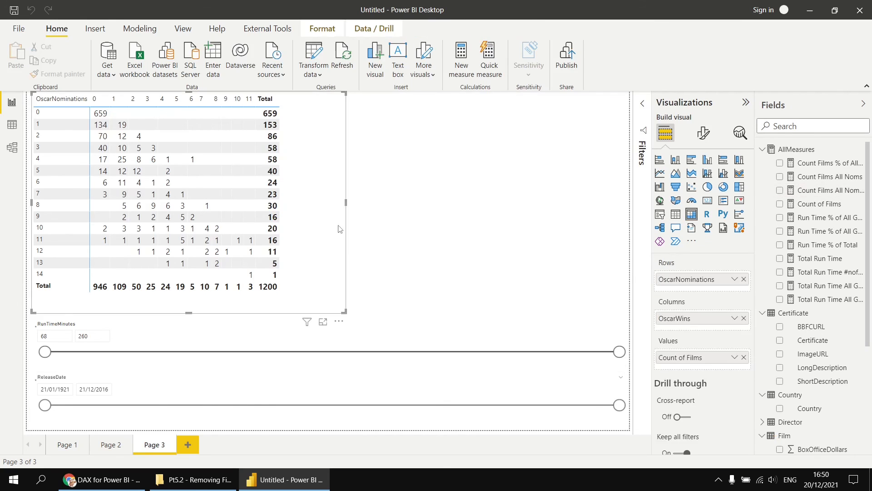
{"action": "left_click_drag", "start_coordinate": [346, 202], "coordinate": [295, 211]}
{"action": "key", "text": "ctrl+c"}
{"action": "key", "text": "ctrl+v"}
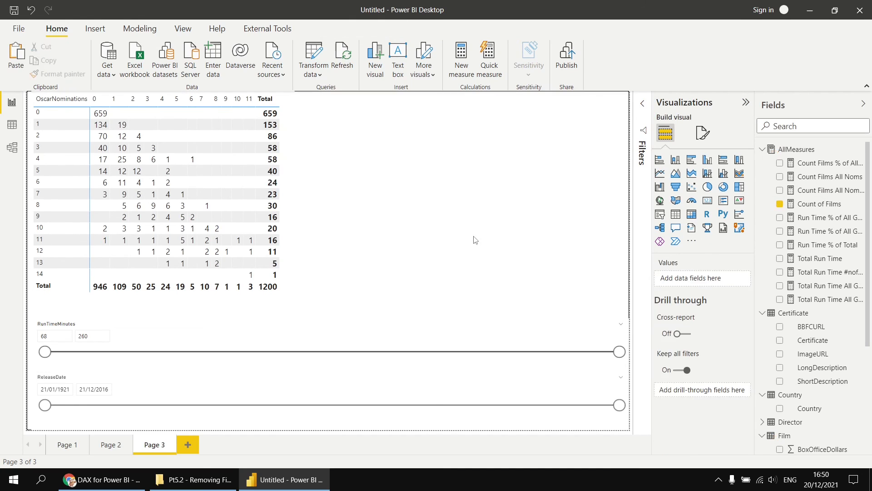
{"action": "left_click_drag", "start_coordinate": [293, 245], "coordinate": [546, 239]}
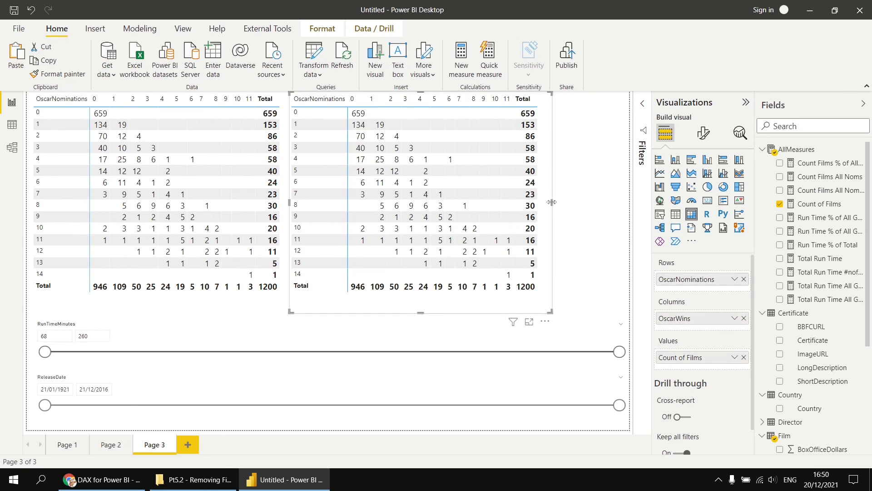
- Widen the copied matrix to the page edge and replace its Count of Films value with Count Films All Noms and Wins
{"action": "left_click_drag", "start_coordinate": [551, 202], "coordinate": [626, 215]}
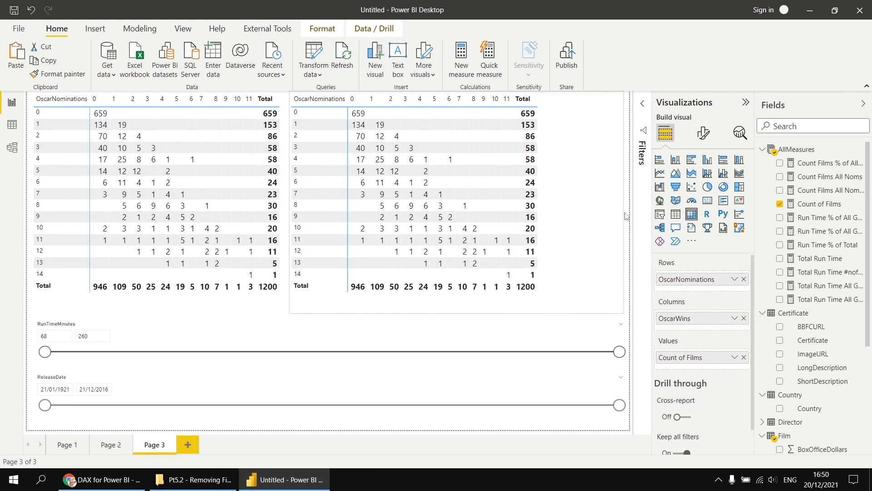
{"action": "left_click", "coordinate": [744, 358]}
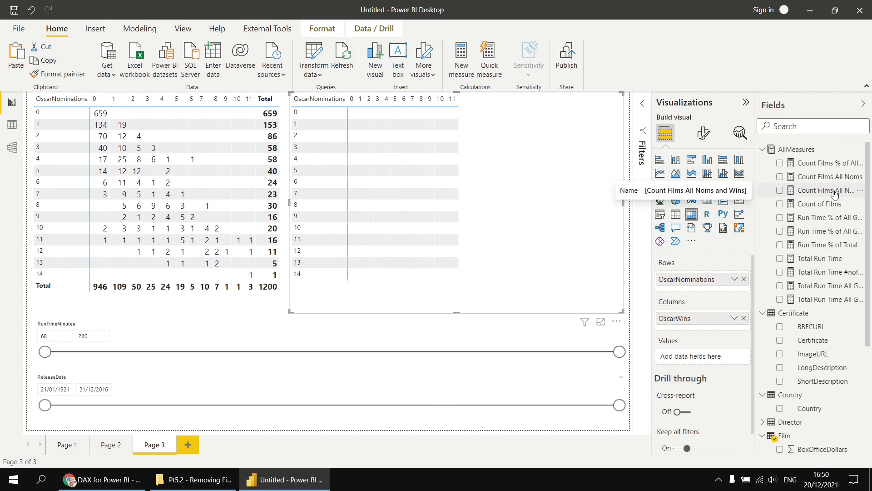
{"action": "left_click_drag", "start_coordinate": [835, 194], "coordinate": [419, 202]}
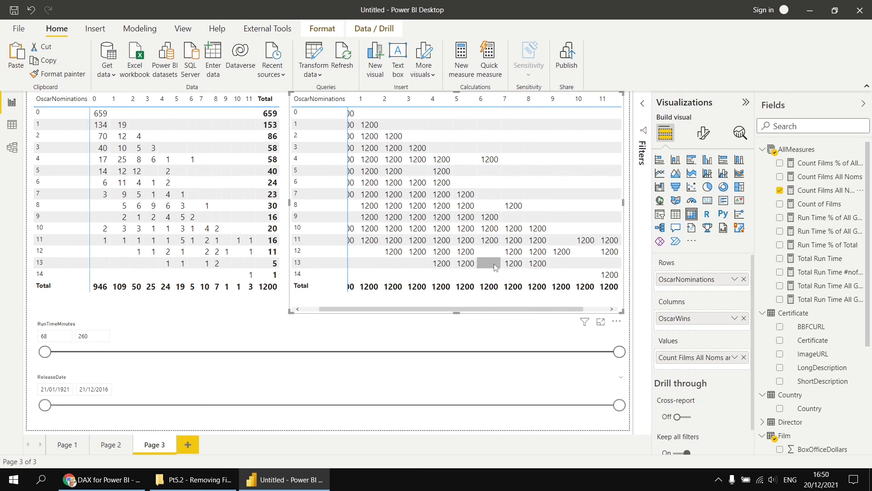
- Test the matrices by lowering the RunTimeMinutes slicer's maximum to 183 and restoring it to 260
{"action": "left_click_drag", "start_coordinate": [620, 352], "coordinate": [374, 362]}
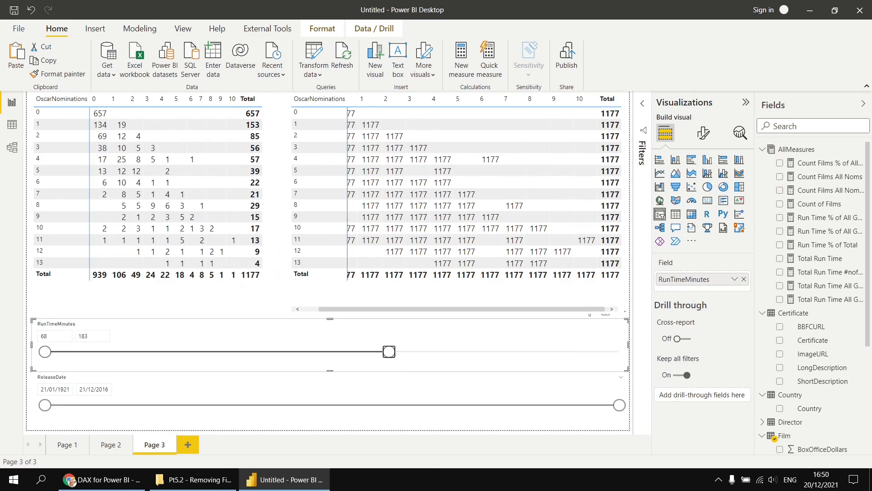
{"action": "mouse_move", "coordinate": [45, 405]}
{"action": "left_mouse_down"}
{"action": "mouse_move", "coordinate": [239, 406]}
{"action": "mouse_move", "coordinate": [44, 405]}
{"action": "left_mouse_up"}
{"action": "left_click_drag", "start_coordinate": [389, 352], "coordinate": [635, 357]}
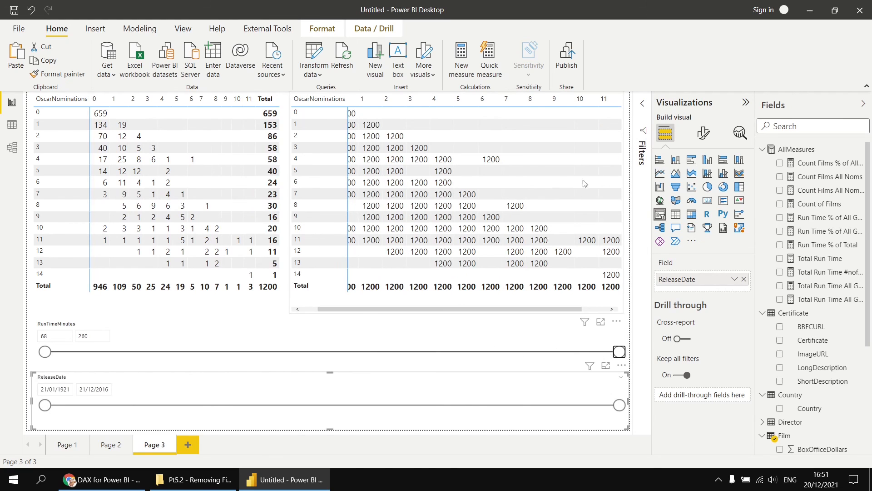